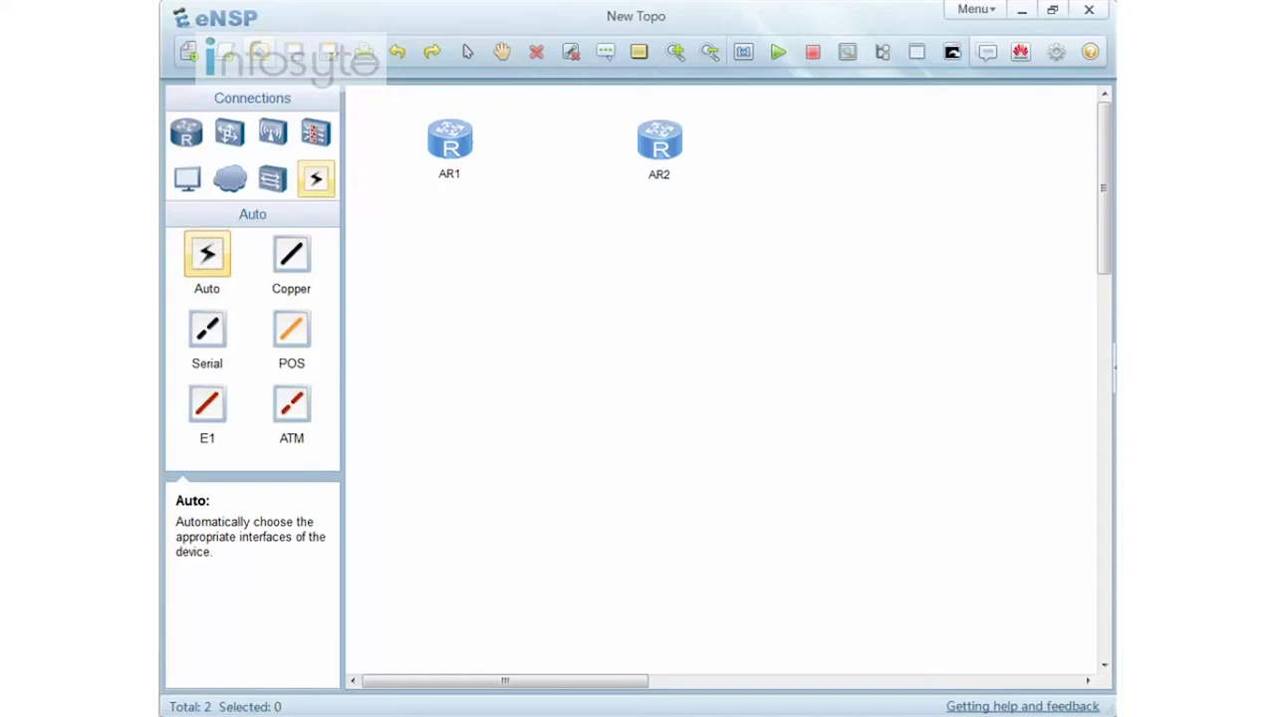
# Complete the automatic link between AR1 and AR2, and start both routers
pyautogui.click(659, 141)
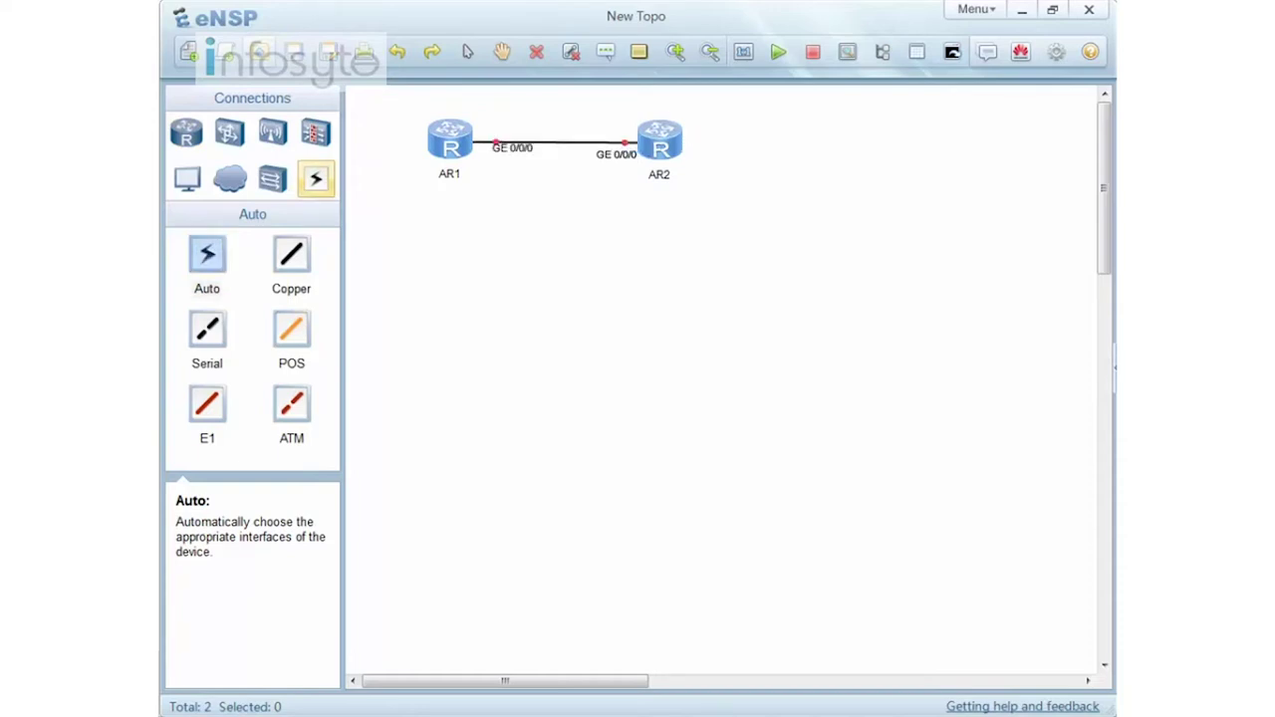
pyautogui.moveTo(732, 204); pyautogui.dragTo(348, 104)
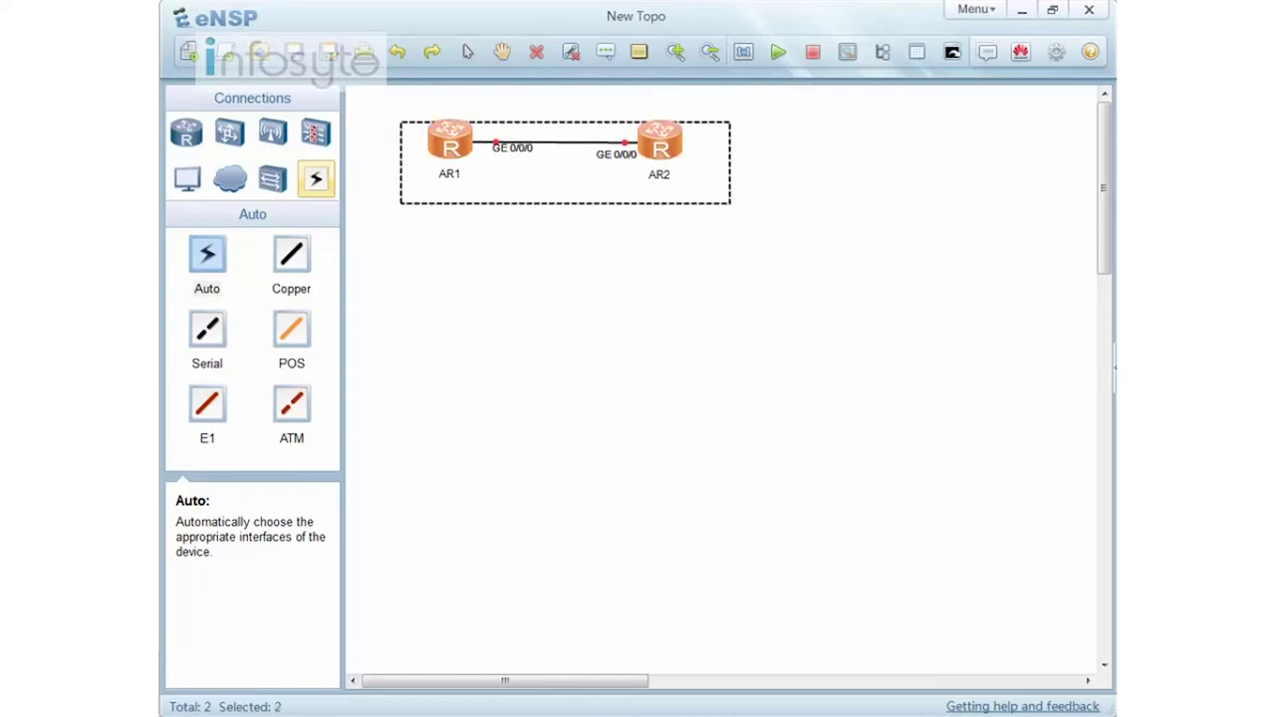
pyautogui.click(778, 52)
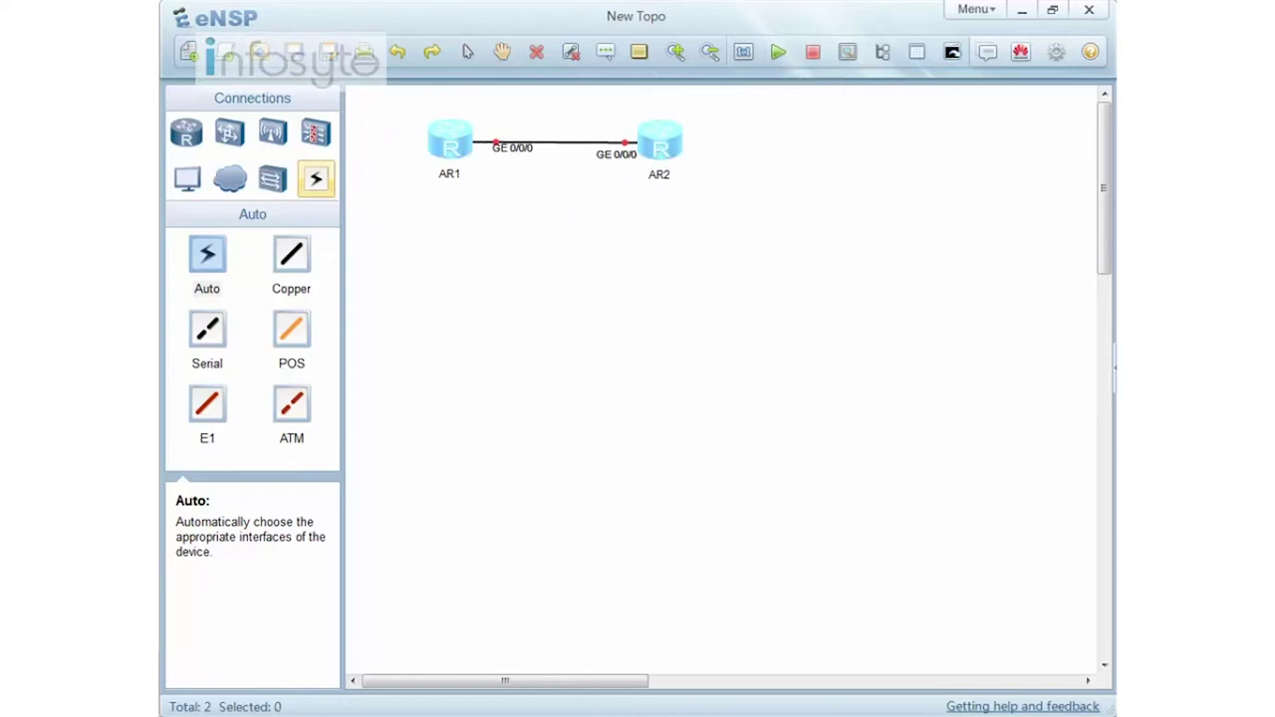
# Open the router consoles, enter system view on AR1 and set its system name to R1
pyautogui.click(953, 52)
pyautogui.moveTo(638, 112); pyautogui.dragTo(671, 204)
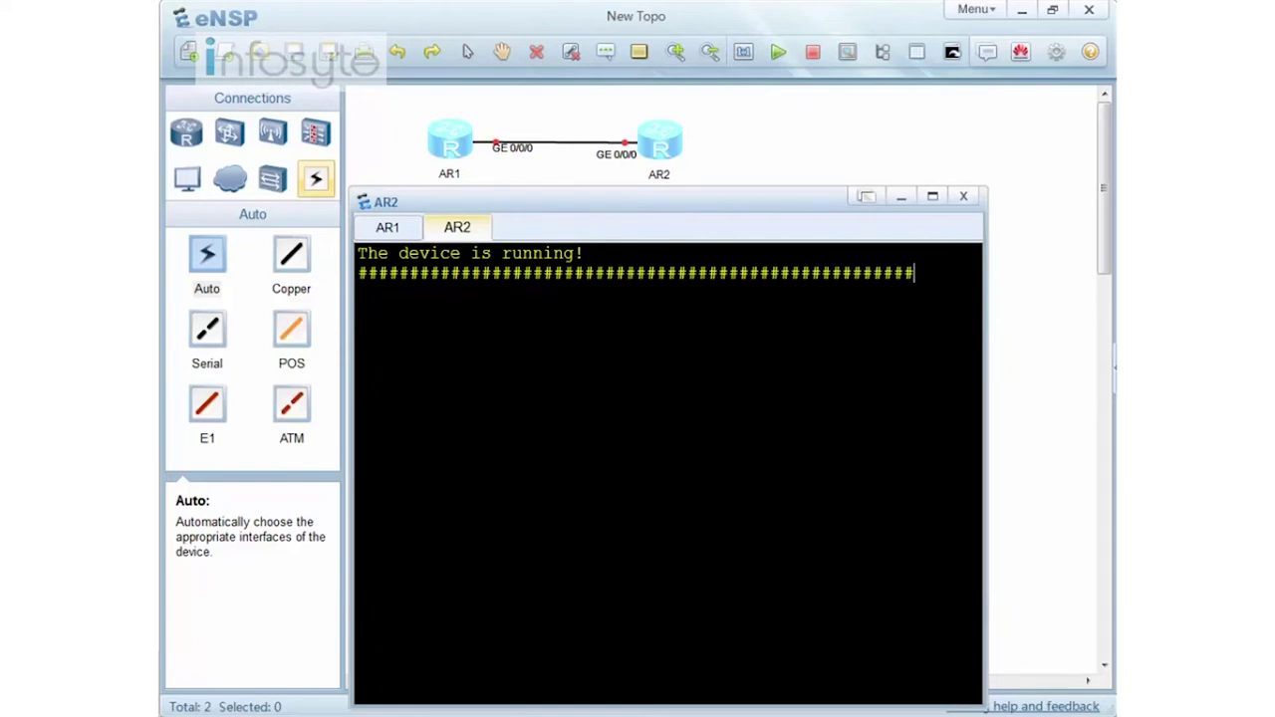
pyautogui.click(387, 227)
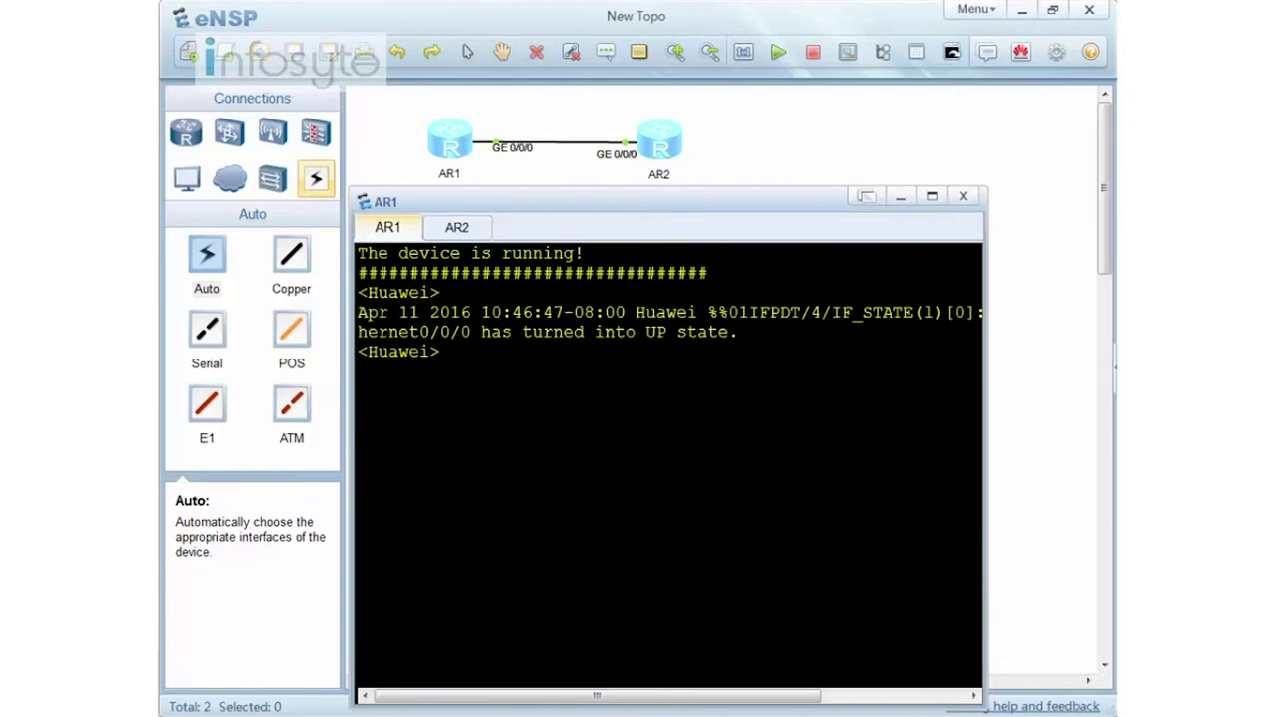
pyautogui.write('sys')
pyautogui.press('Return')
pyautogui.write('sys R1')
pyautogui.press('Return')
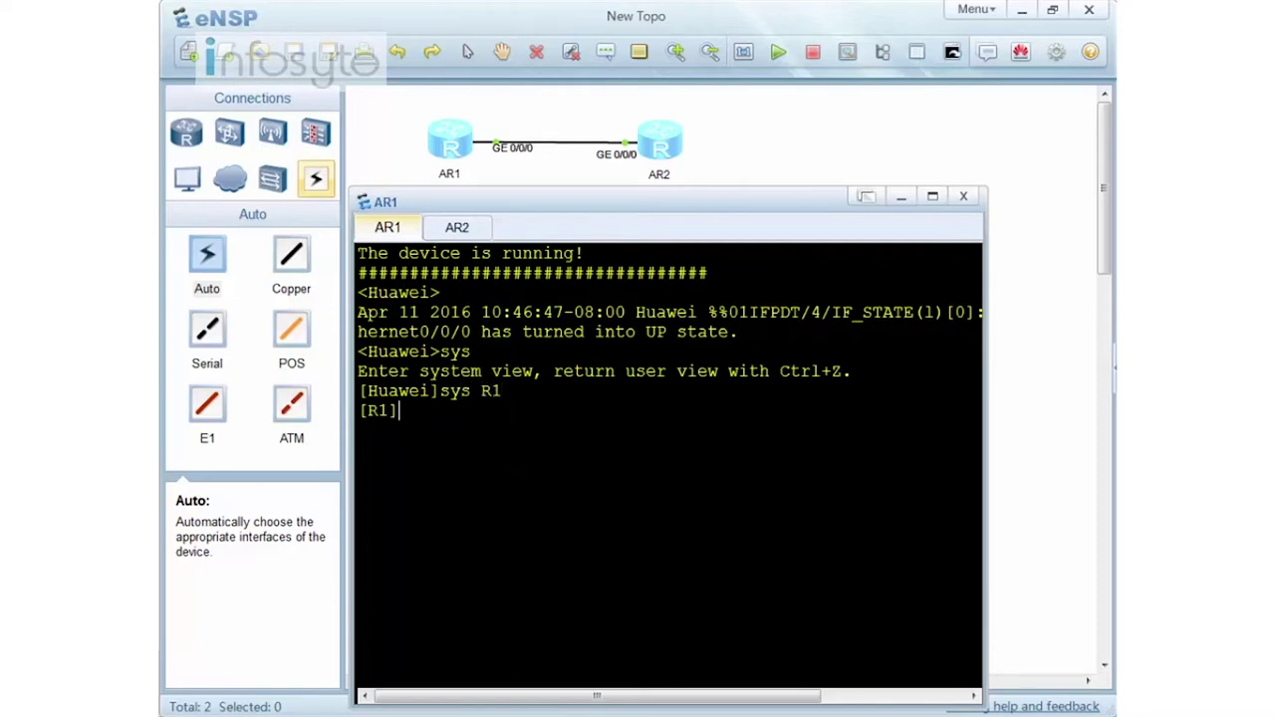
# Enter system view on AR2 and set its system name to R2
pyautogui.click(457, 227)
pyautogui.press('Return')
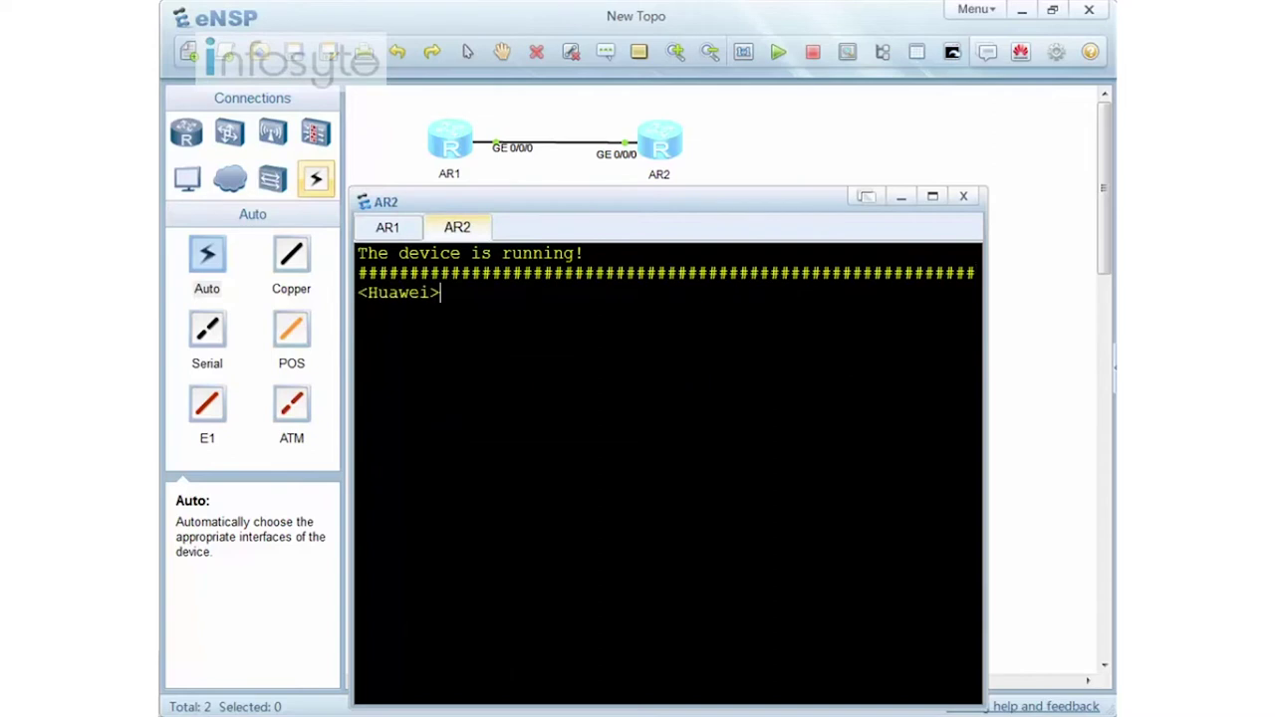
pyautogui.write('sys R')
pyautogui.press('BackSpace')
pyautogui.press('BackSpace')
pyautogui.press('Return')
pyautogui.write('sys R2')
pyautogui.press('Return')
# Enable IPv6 globally on R1 and on its interface g0/0/0, and display that interface's configuration
pyautogui.click(387, 227)
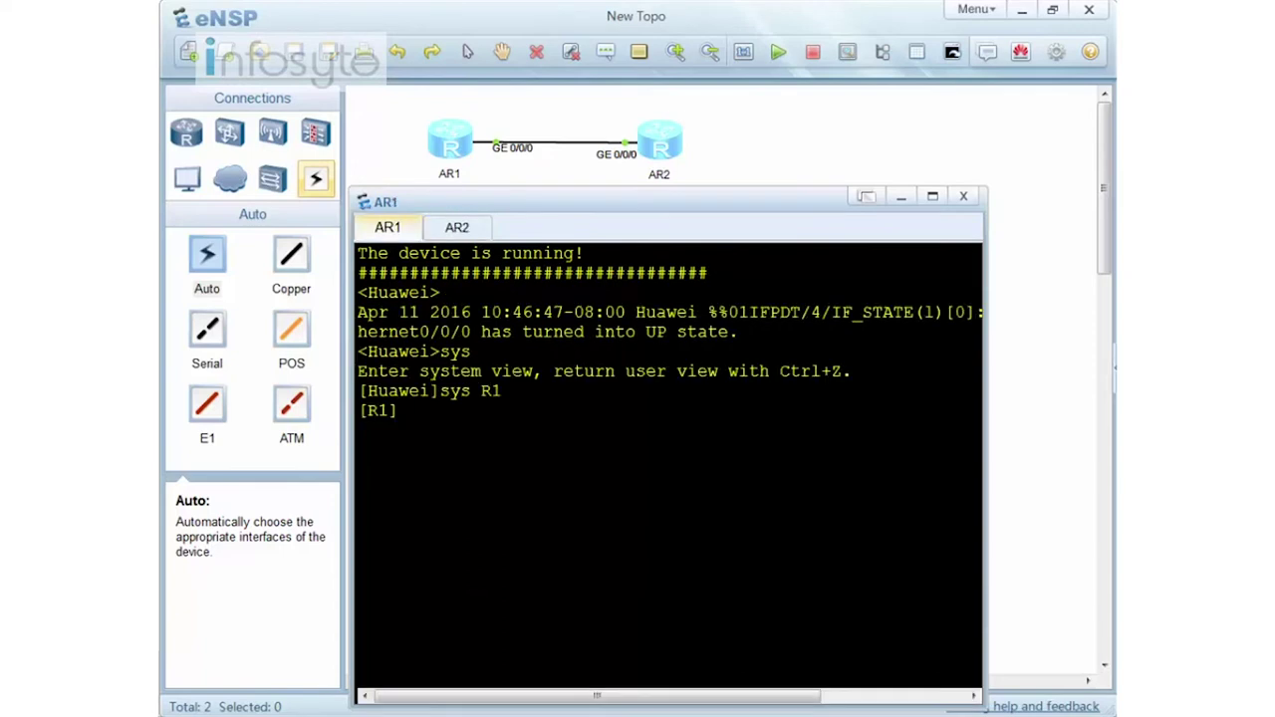
pyautogui.write('ipv6')
pyautogui.press('Return')
pyautogui.write('int g0/0/0')
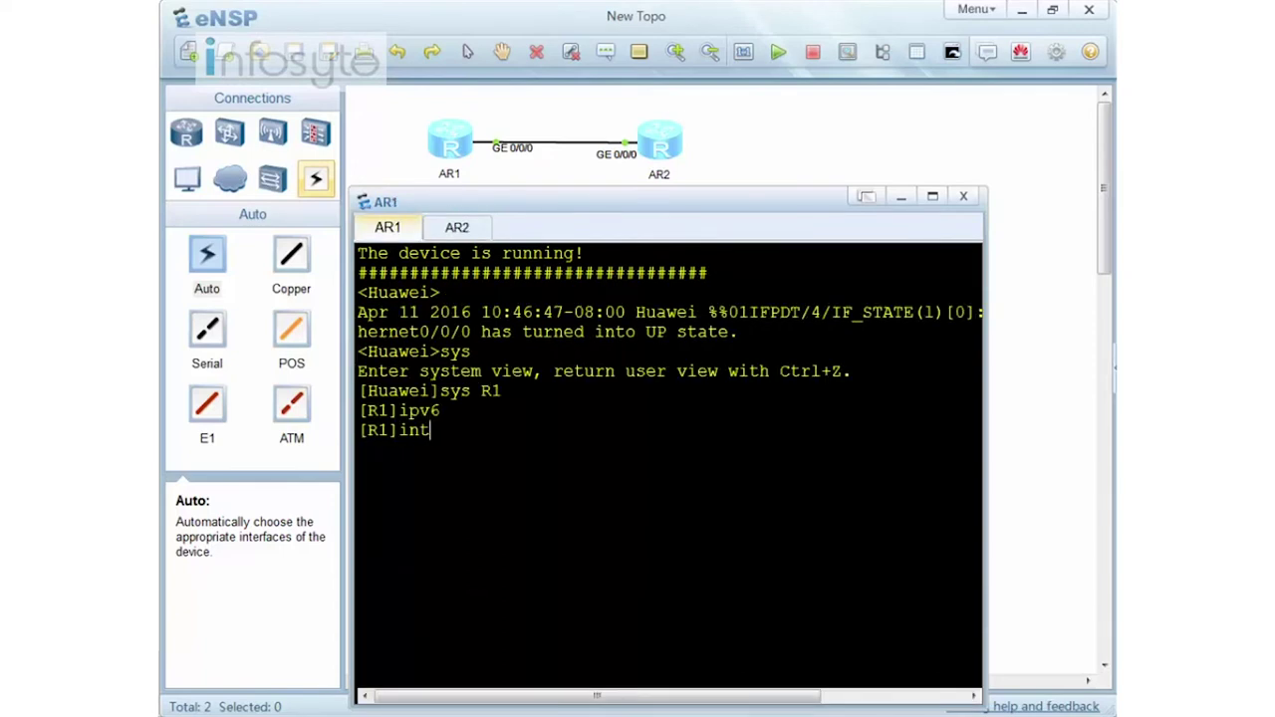
pyautogui.press('Return')
pyautogui.write('i')
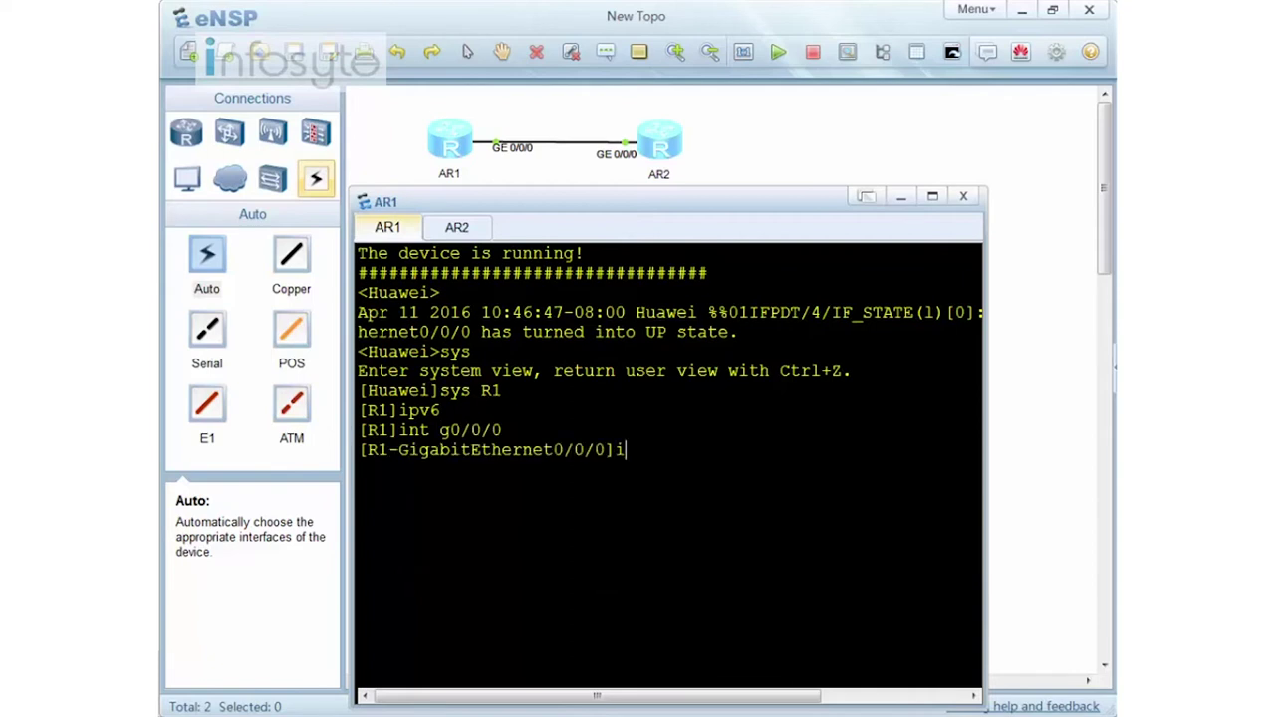
pyautogui.write('pv6 en')
pyautogui.press('Return')
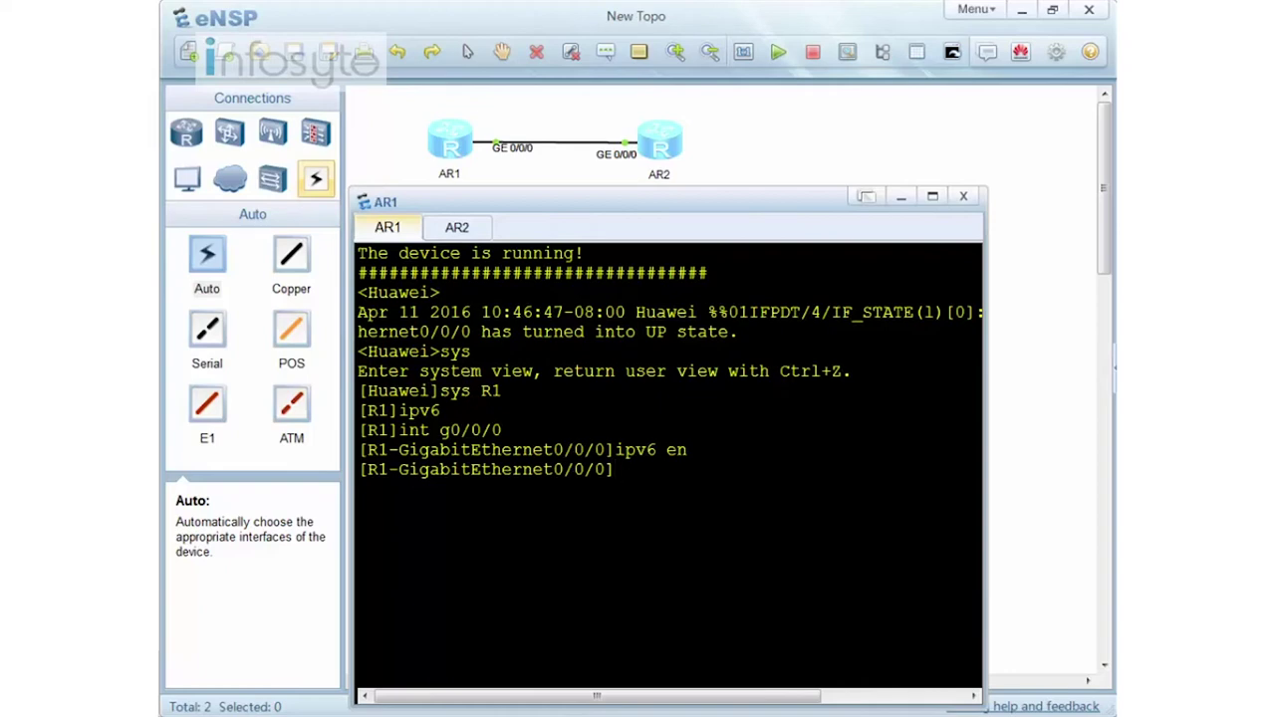
pyautogui.write('dis this')
pyautogui.press('Return')
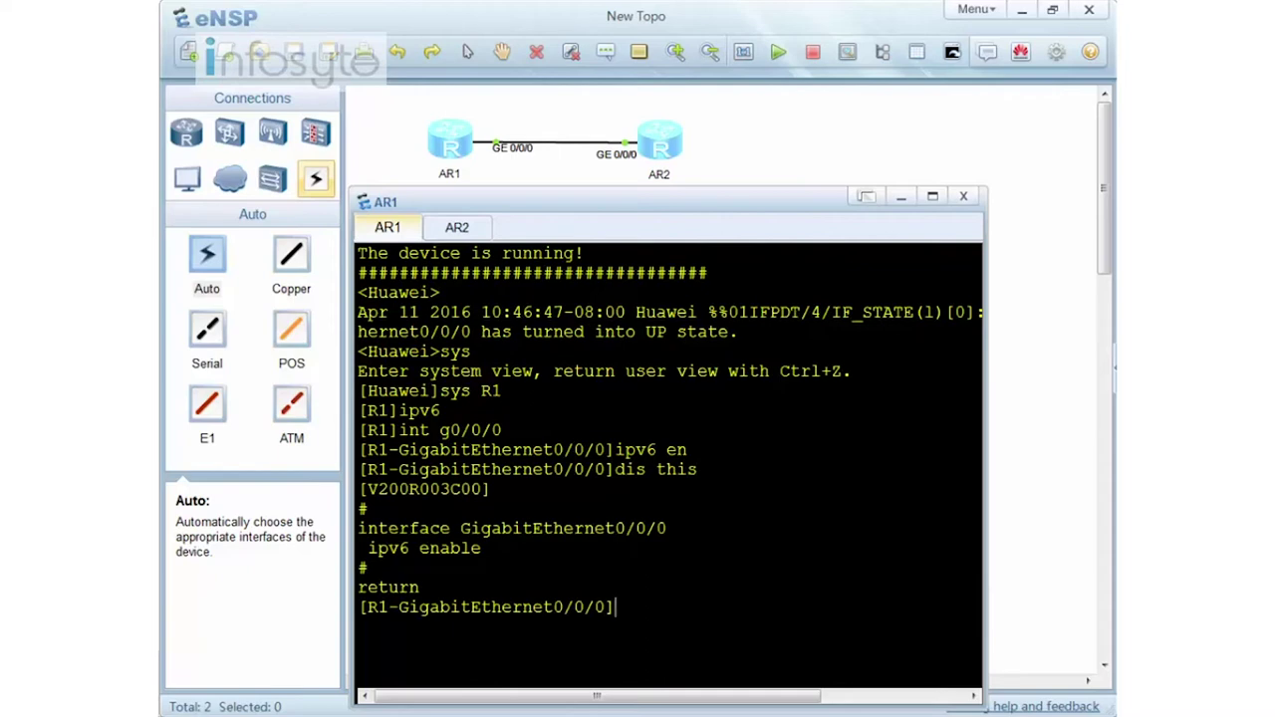
# Assign the IPv6 address 2001:12::1 with prefix length 64 to R1's g0/0/0, consulting the command help for the prefix option
pyautogui.write('ipv6 add 2001')
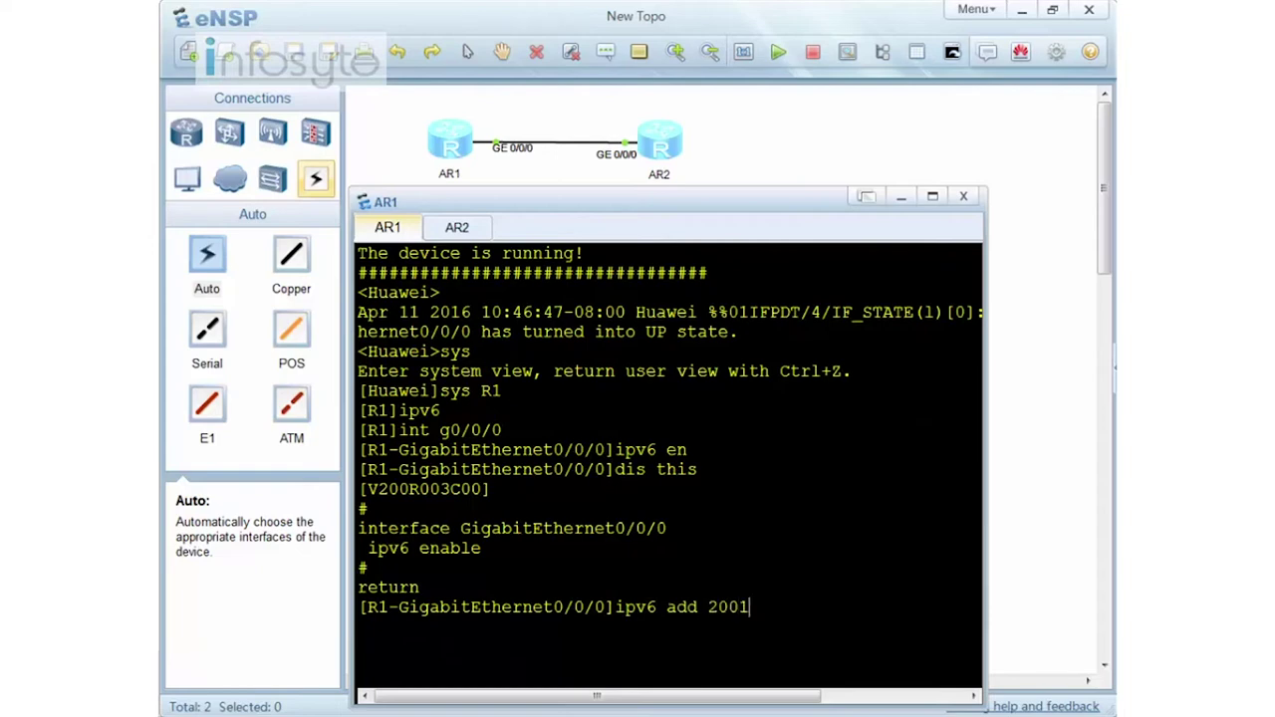
pyautogui.write(':12::1')
pyautogui.write('64')
pyautogui.press('BackSpace')
pyautogui.press('BackSpace')
pyautogui.write('?')
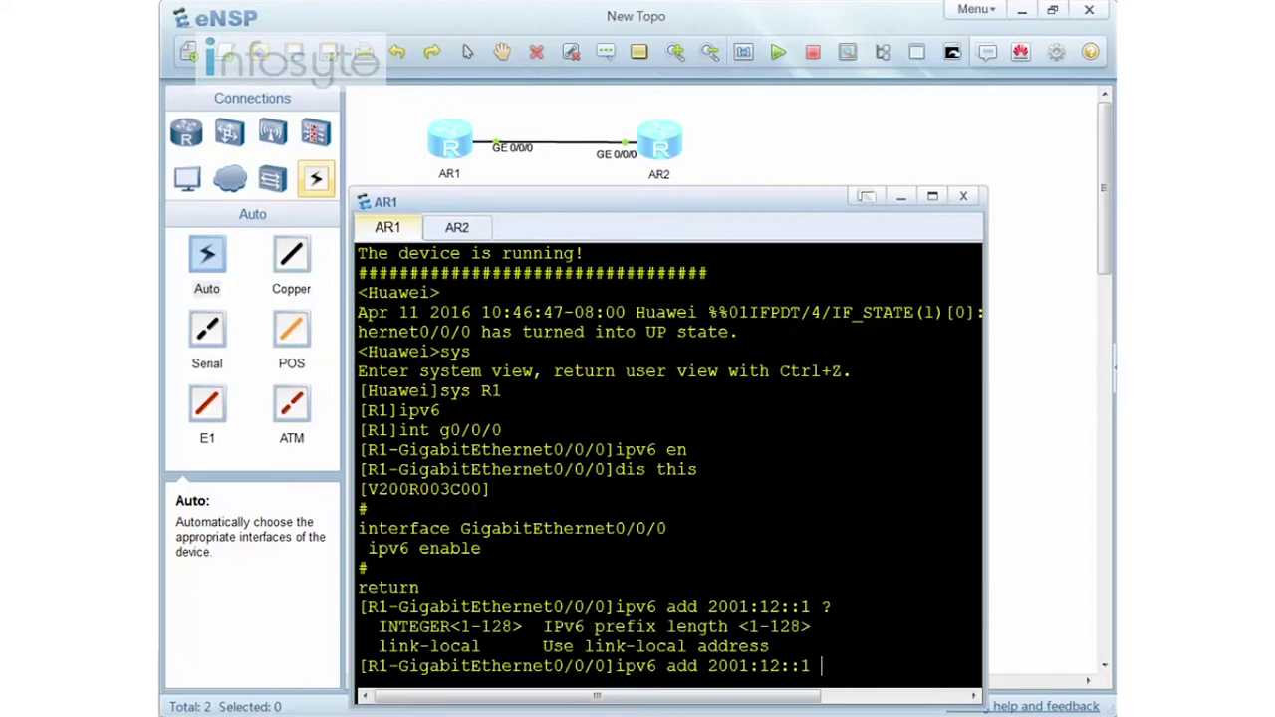
pyautogui.write('64')
pyautogui.press('Return')
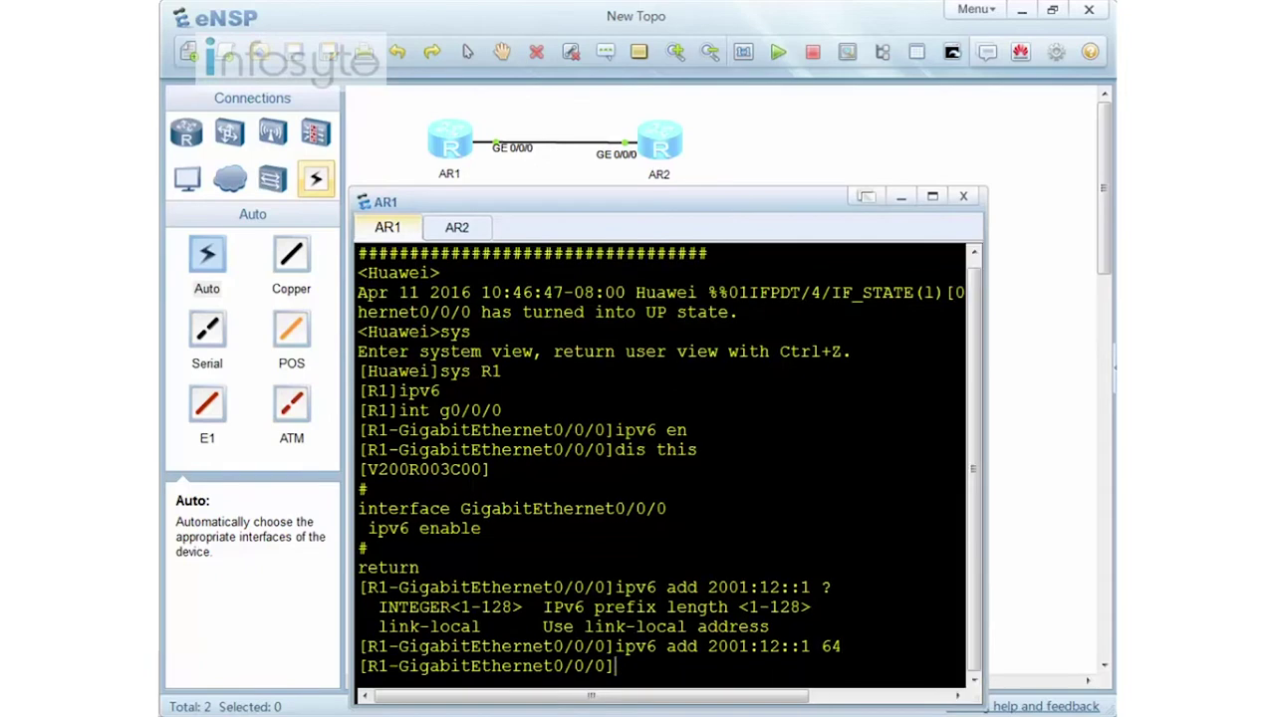
# Display the current configuration of R1's g0/0/0 and check its IPv6 address line
pyautogui.write('dis this')
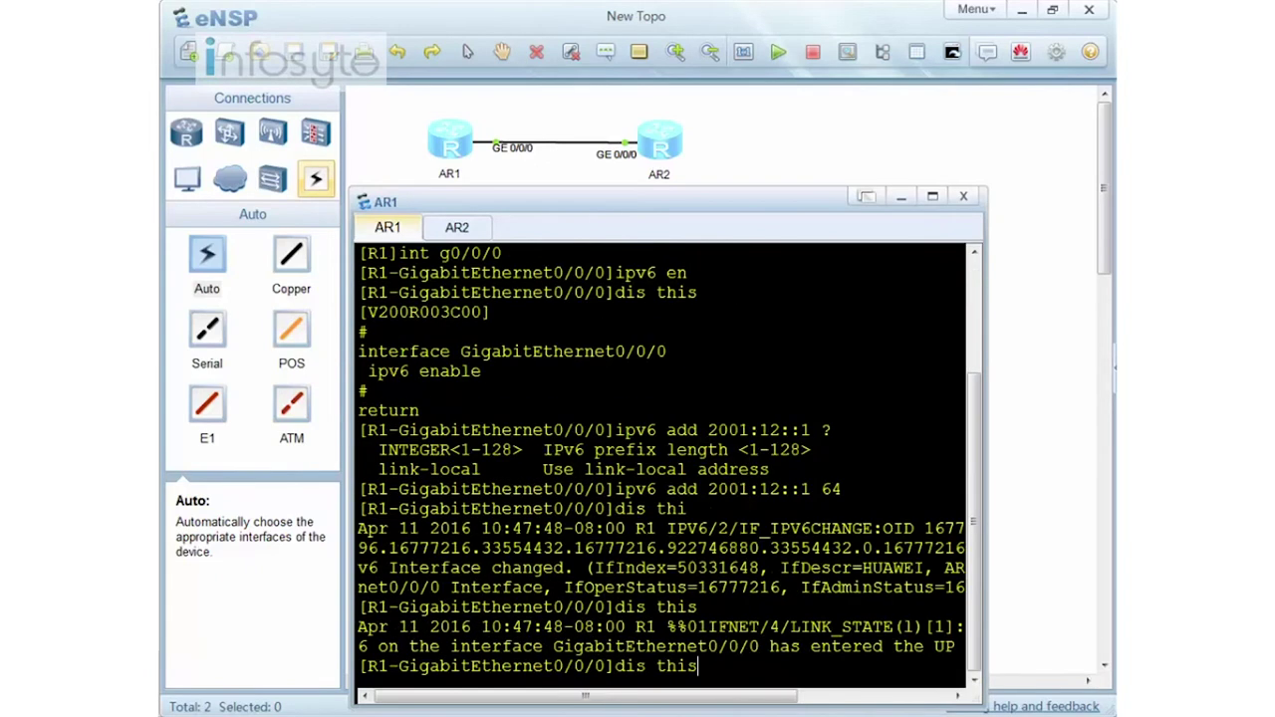
pyautogui.press('Return')
pyautogui.press('Return')
pyautogui.press('Return')
pyautogui.press('Return')
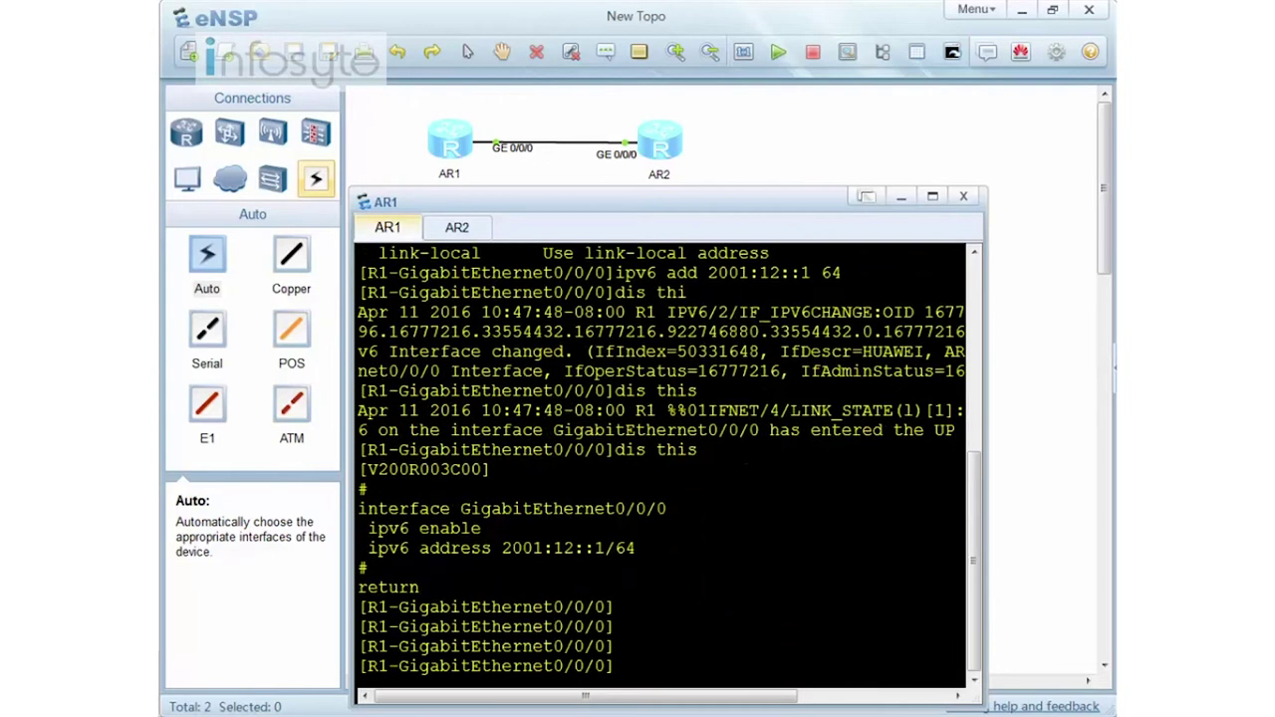
pyautogui.moveTo(647, 548); pyautogui.dragTo(367, 549)
pyautogui.click(419, 588)
# Display the IPv6 details of R1's g0/0/0 and examine its global unicast and link-local addresses
pyautogui.write('dis this ipv6 int')
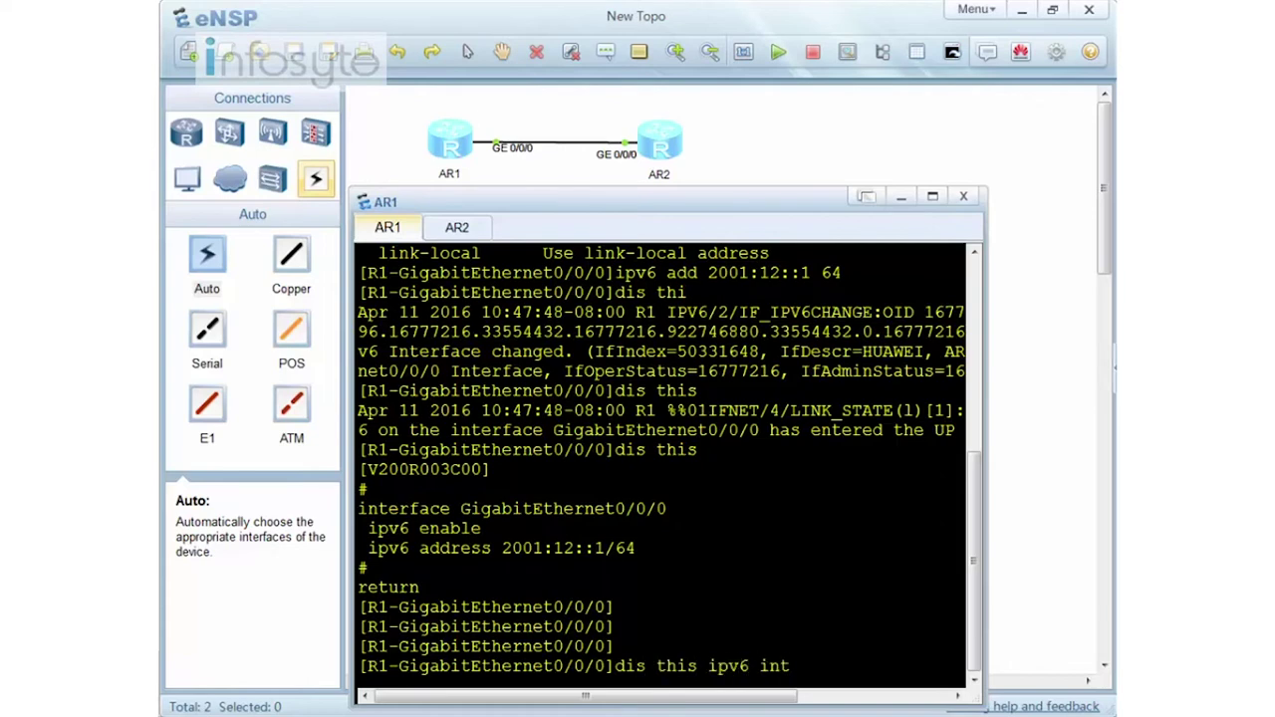
pyautogui.press('Tab')
pyautogui.press('Return')
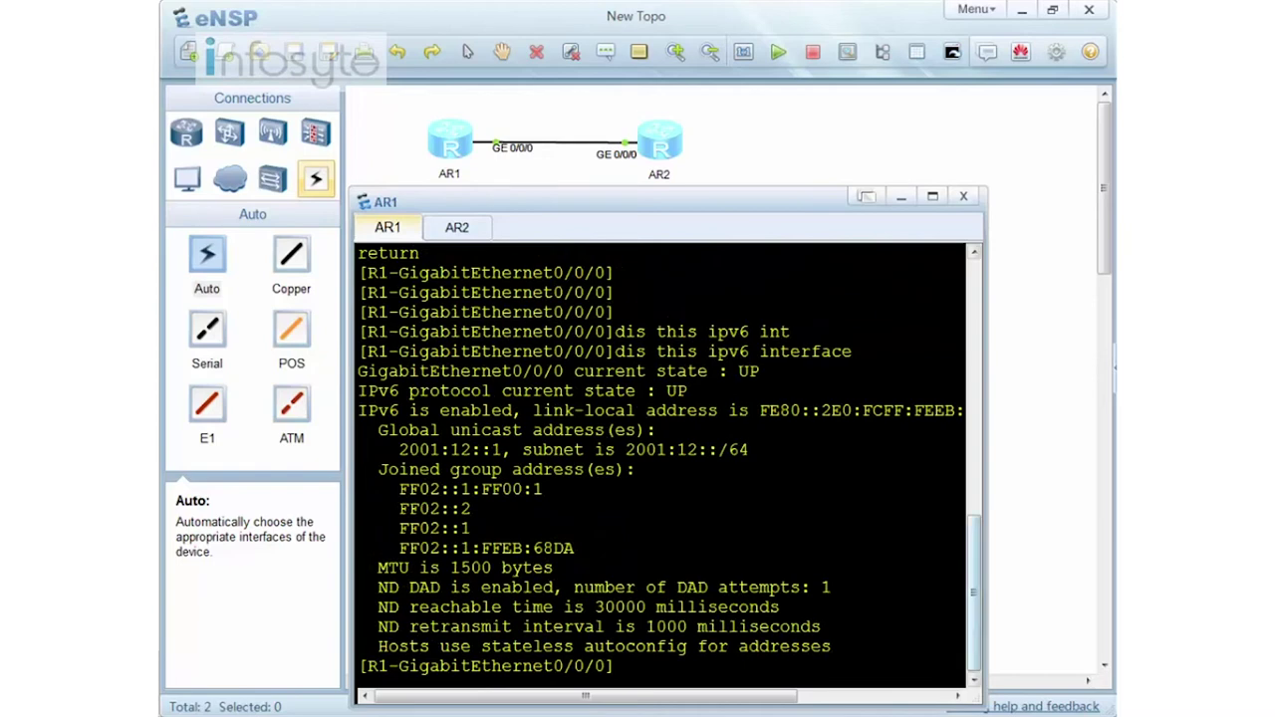
pyautogui.moveTo(749, 449); pyautogui.dragTo(389, 449)
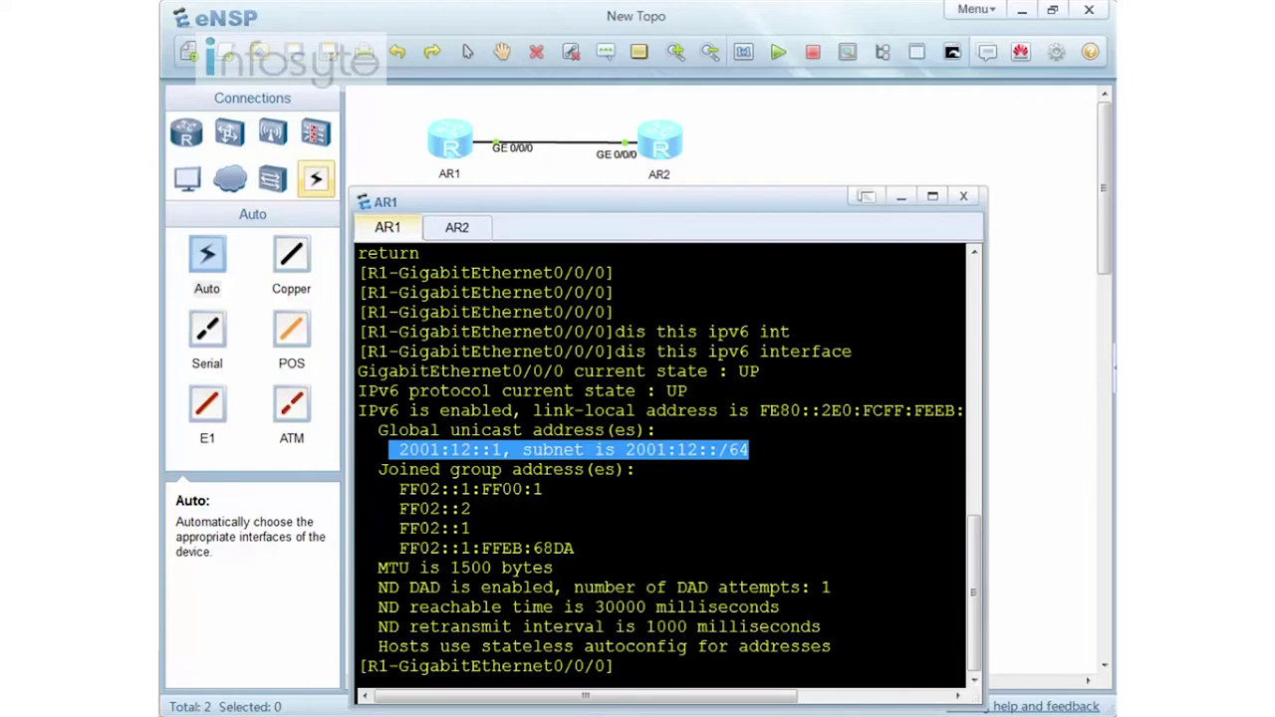
pyautogui.moveTo(586, 695); pyautogui.dragTo(689, 696)
pyautogui.moveTo(609, 410); pyautogui.dragTo(869, 412)
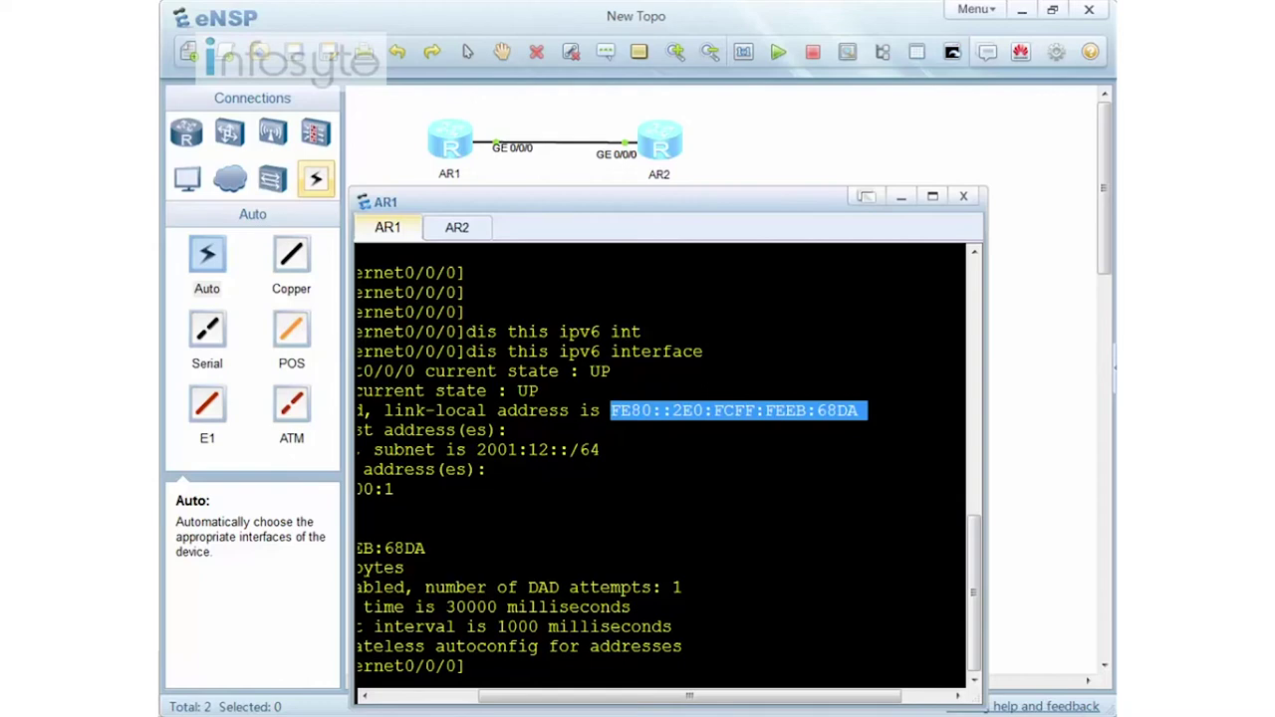
pyautogui.moveTo(690, 695); pyautogui.dragTo(586, 695)
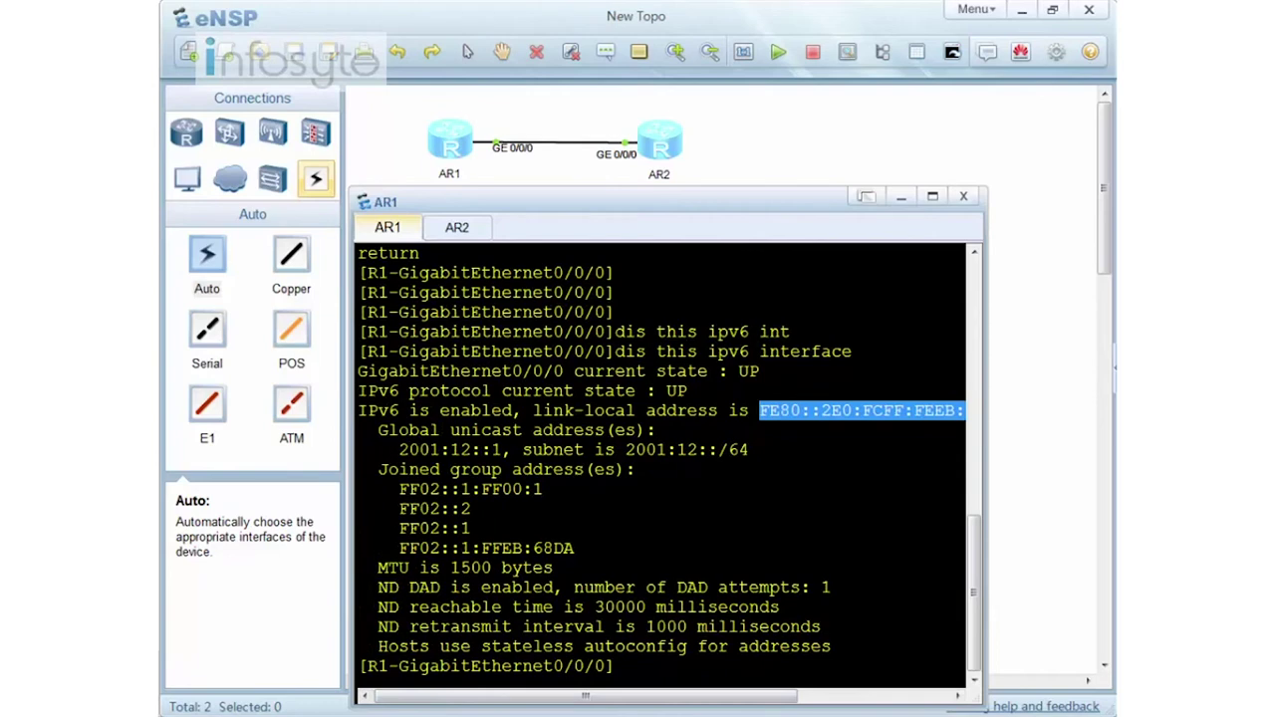
pyautogui.hotkey('ctrl', 'c')
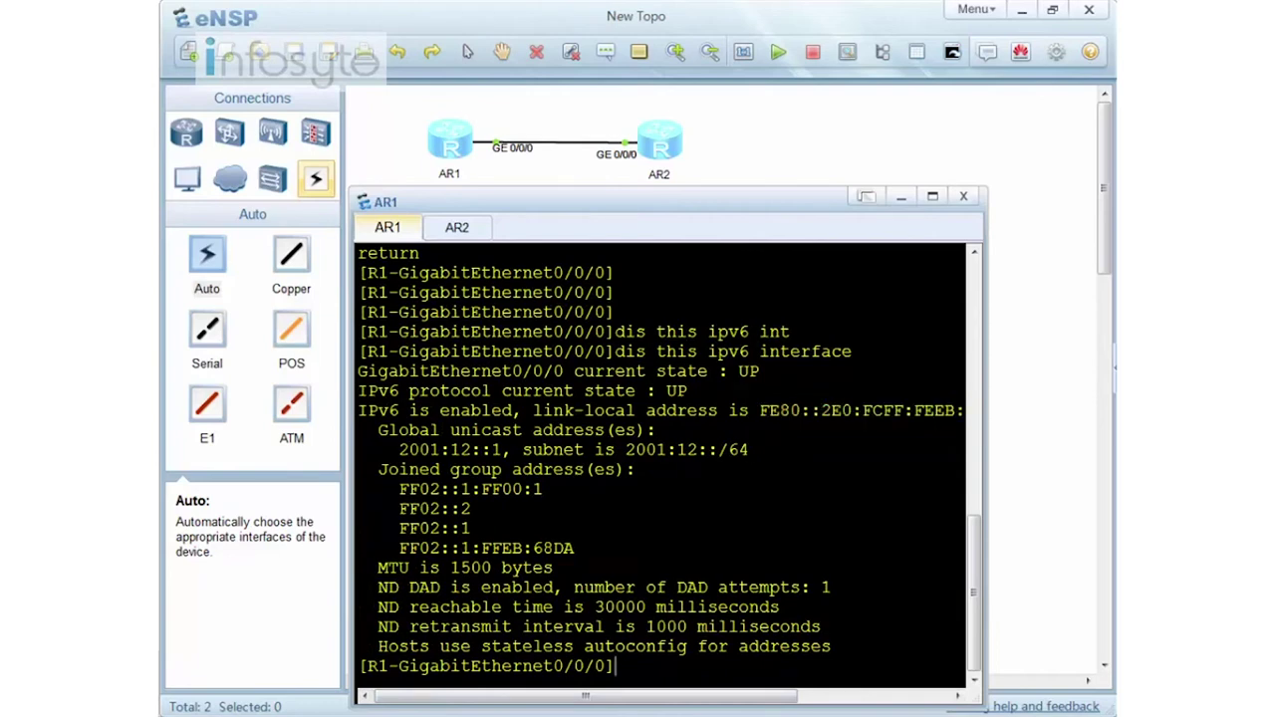
# Enable IPv6 globally on R2 and on its interface g0/0/0
pyautogui.click(457, 227)
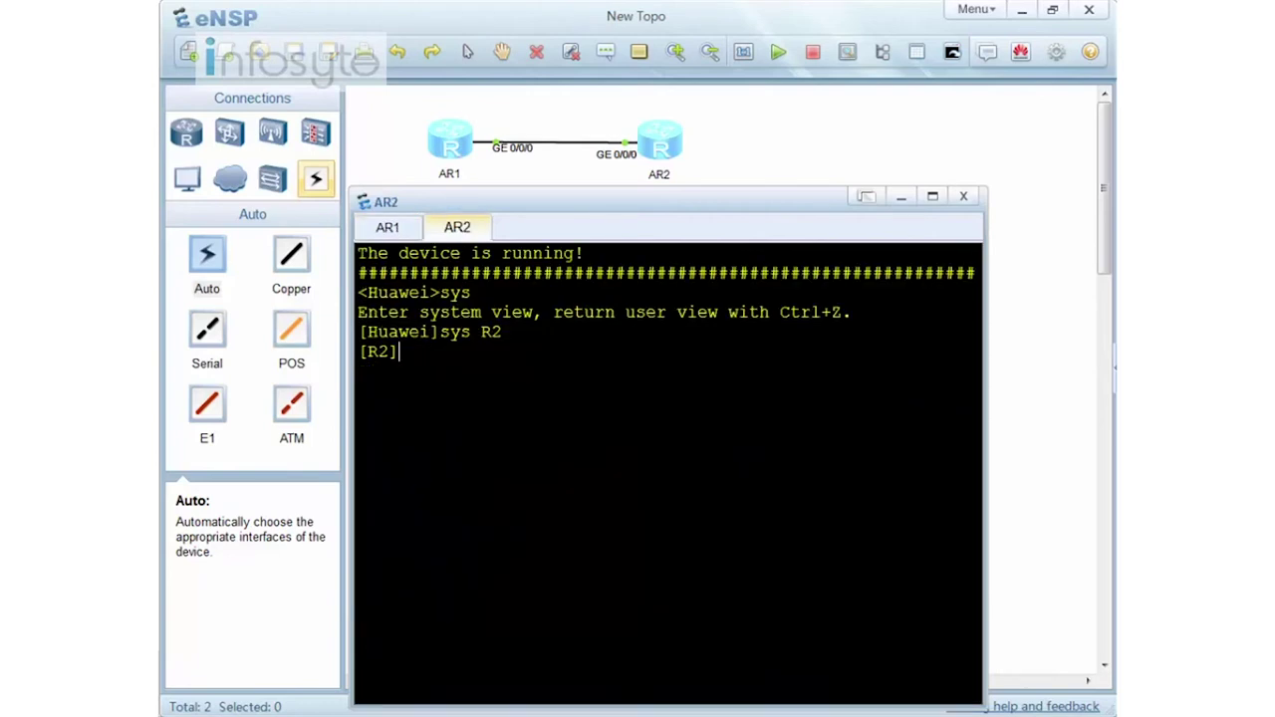
pyautogui.write('ipv6')
pyautogui.press('Return')
pyautogui.write('int g0/0/0')
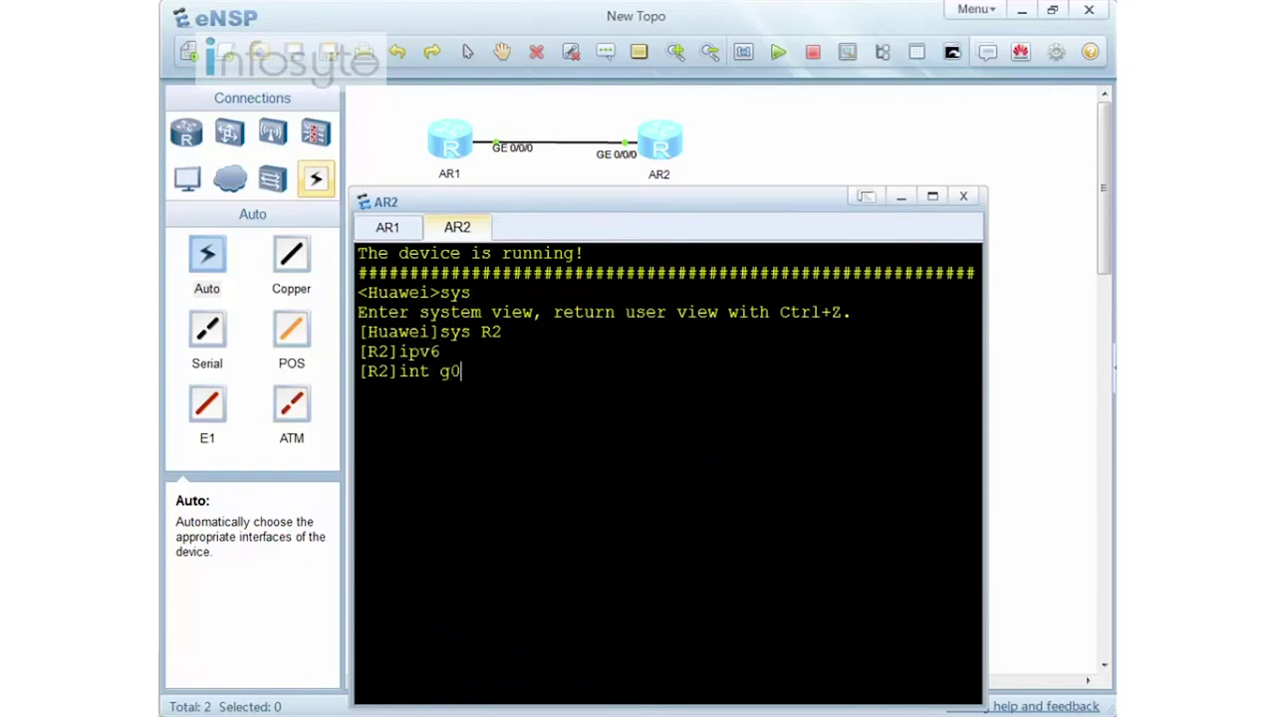
pyautogui.press('Return')
pyautogui.write('ipv6 en')
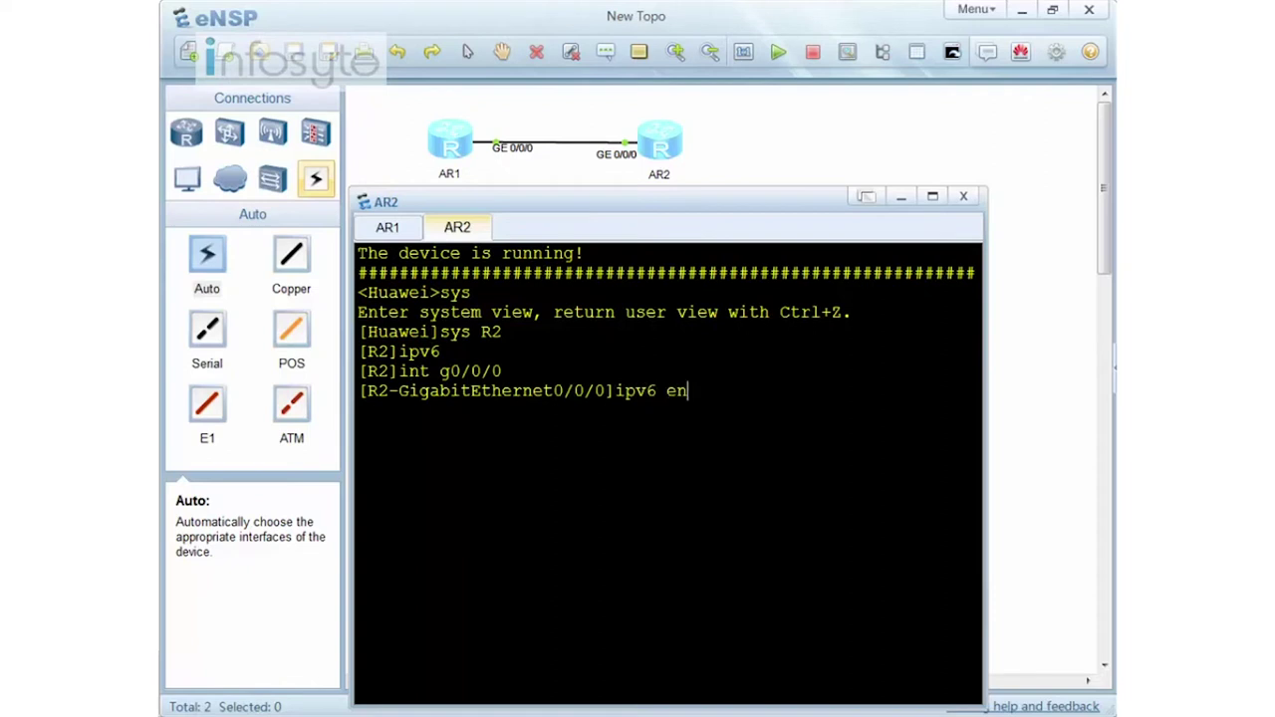
pyautogui.press('Return')
# Assign the IPv6 address 2001:12::2 with prefix length 64 to R2's g0/0/0
pyautogui.write('ipv6 ')
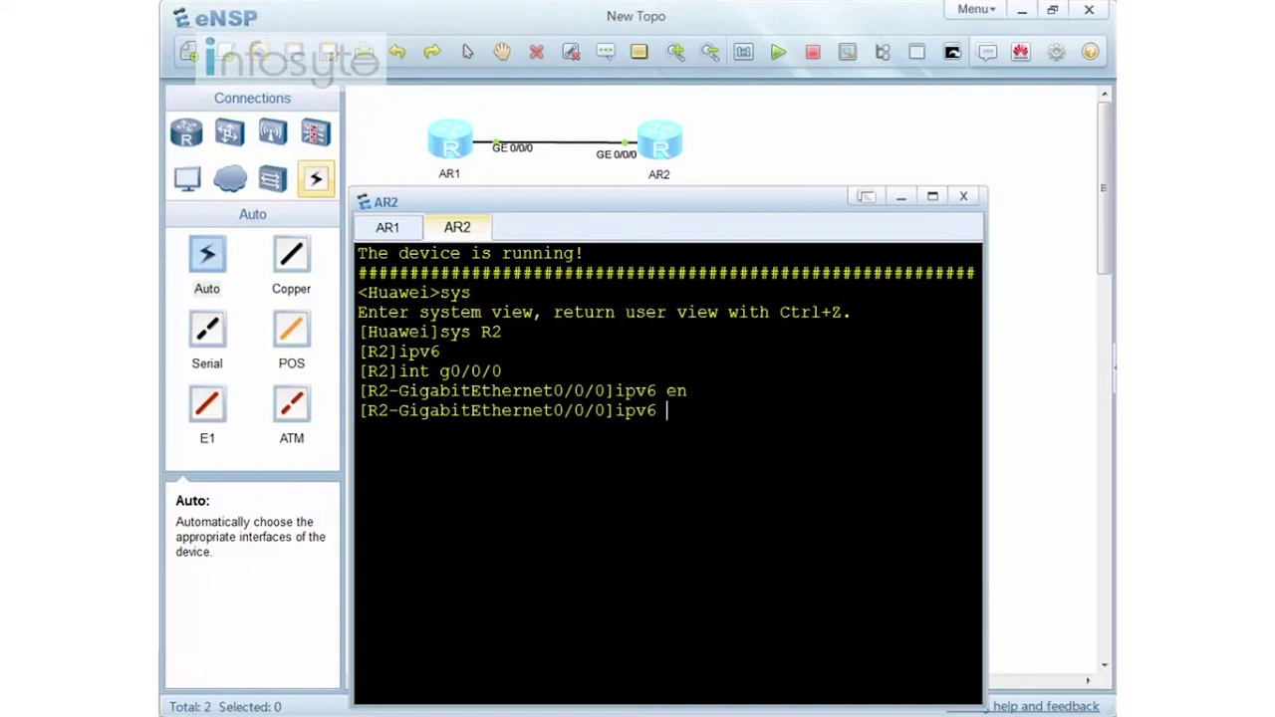
pyautogui.write('add 2001:12::2 64')
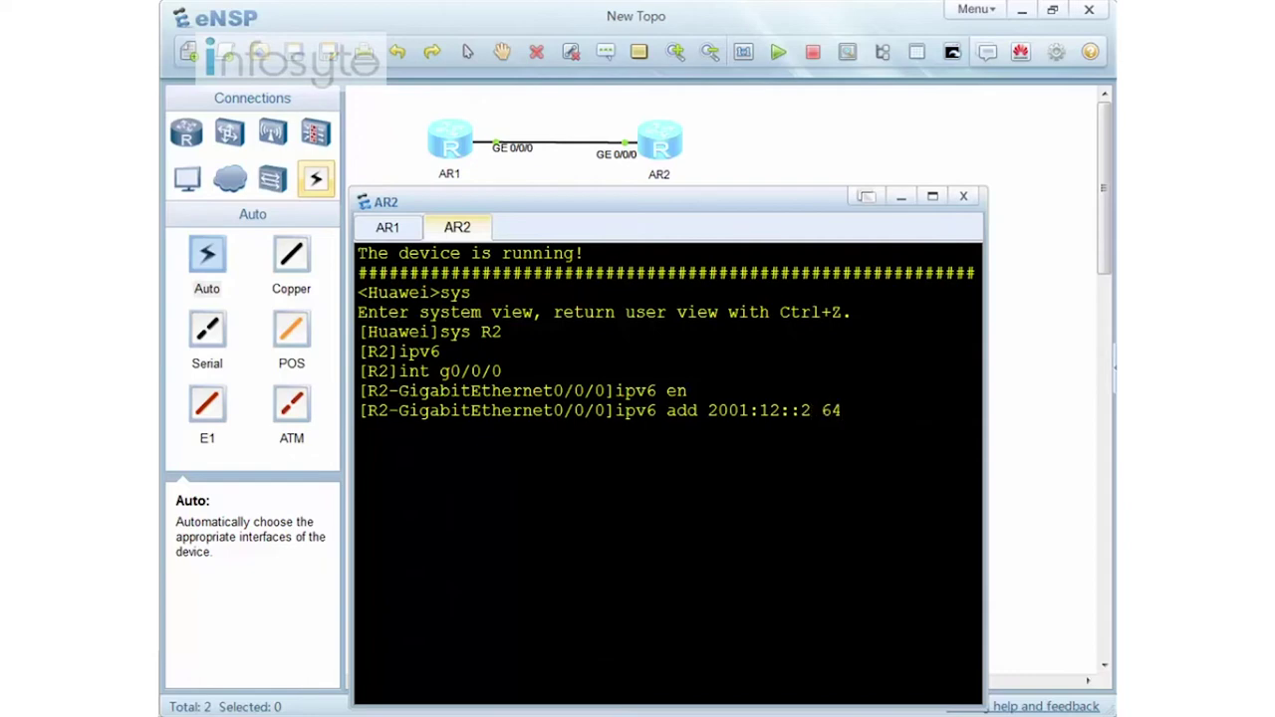
pyautogui.press('Return')
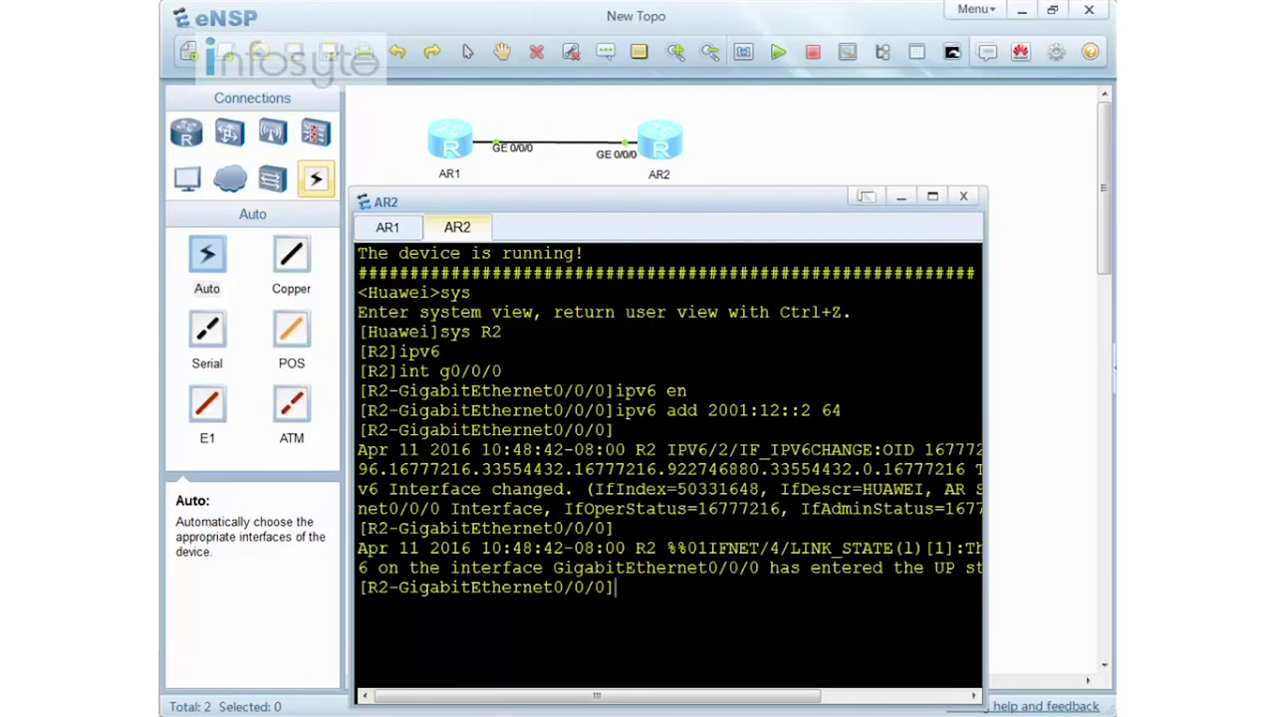
# Display the IPv6 details of R2's g0/0/0 and check its global unicast address
pyautogui.write('dis this ipv6 int')
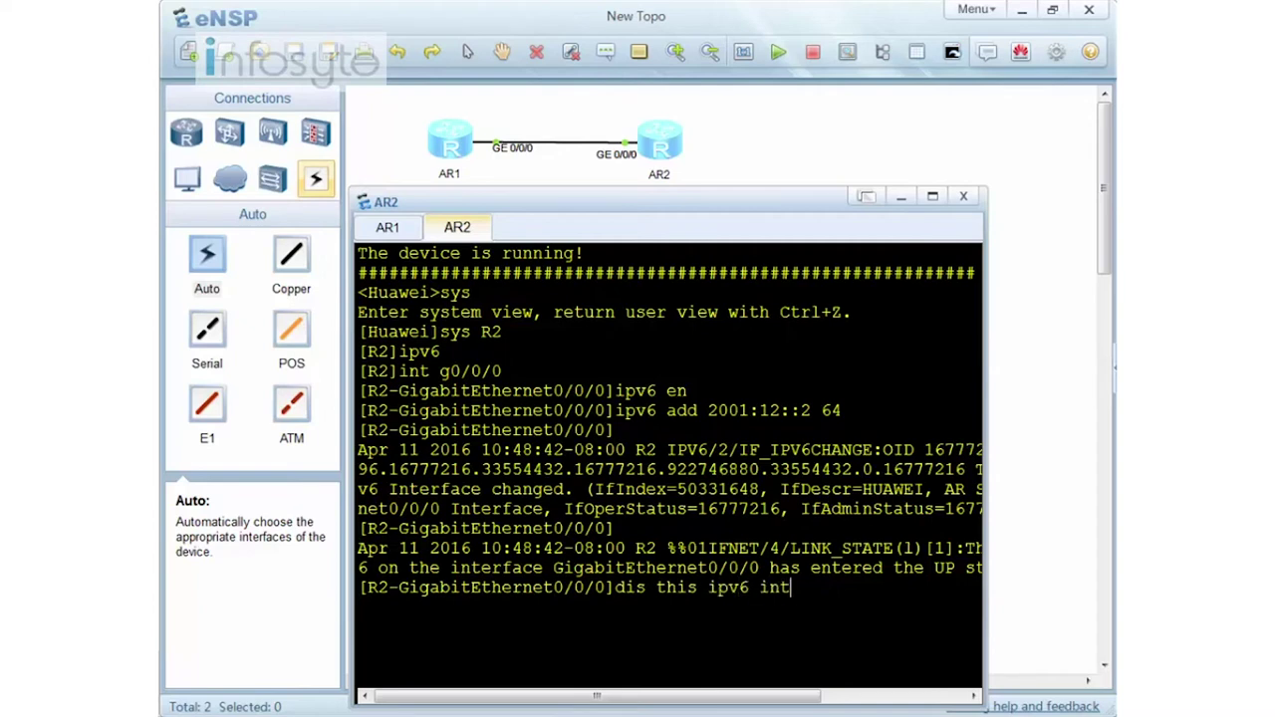
pyautogui.press('Return')
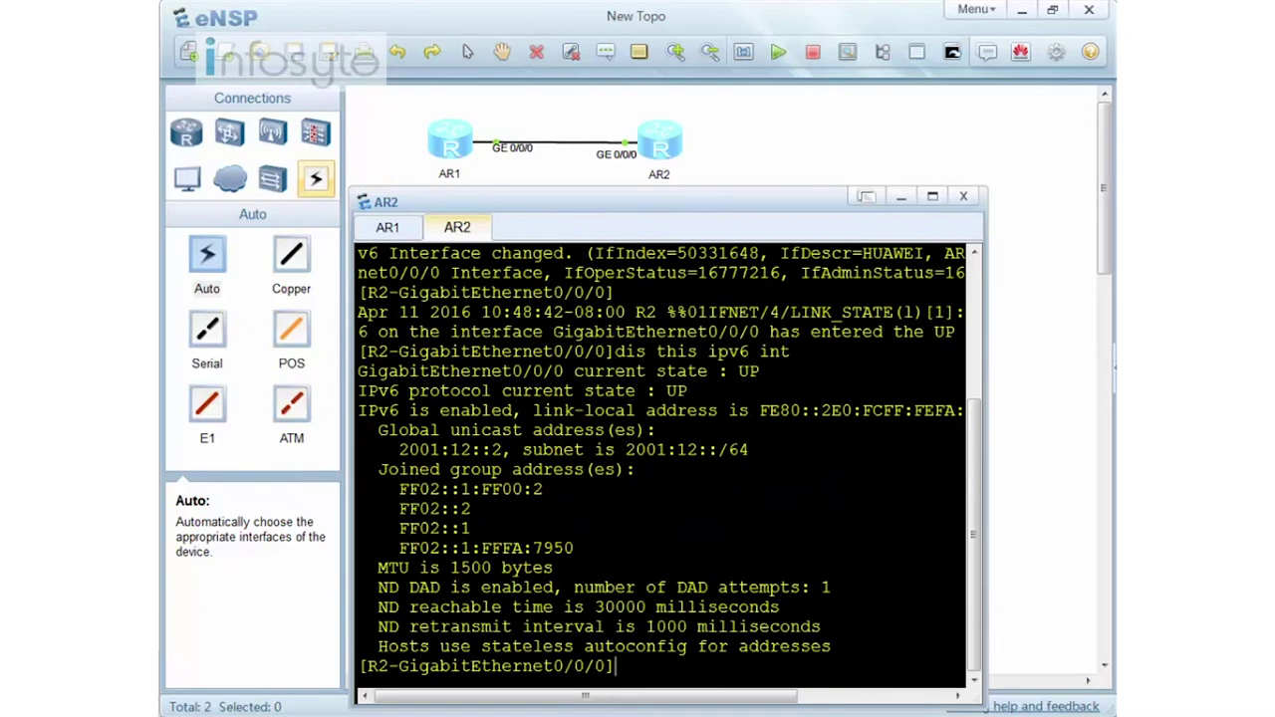
pyautogui.moveTo(388, 449); pyautogui.dragTo(502, 450)
# Test IPv6 connectivity from R2 by pinging 2001:12::1
pyautogui.write('ping ipv6 200')
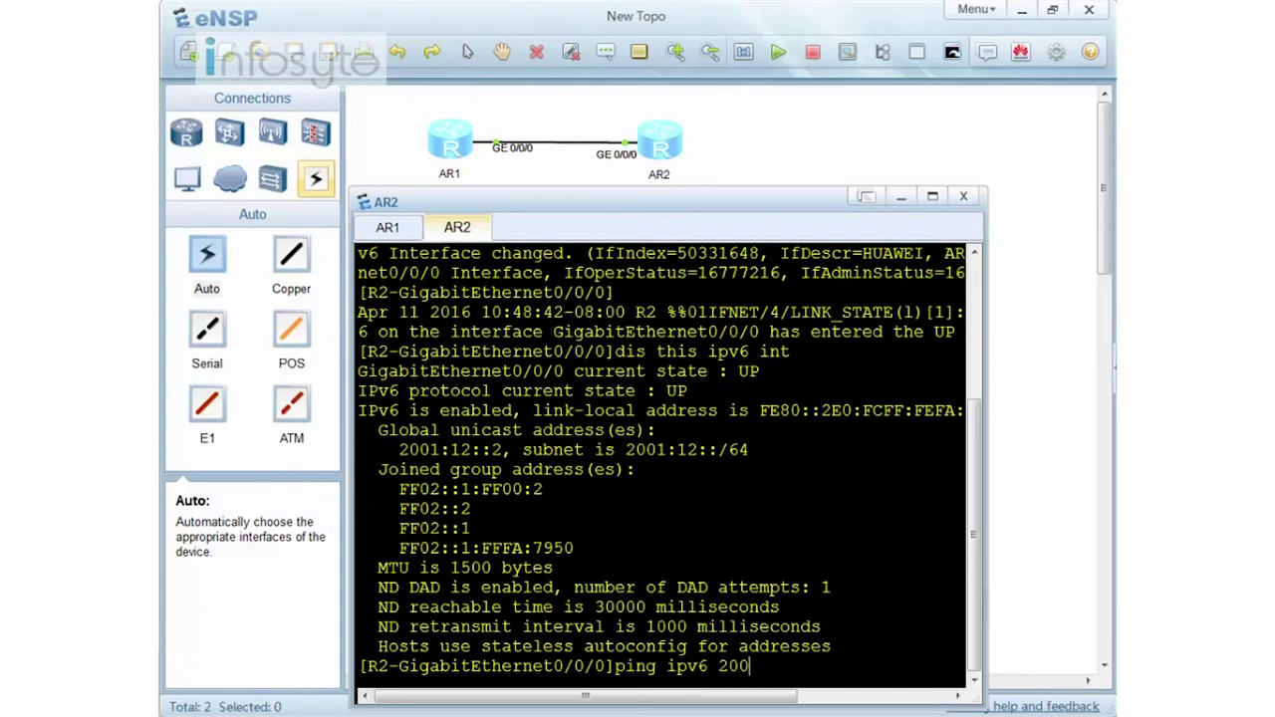
pyautogui.write('1:12::1')
pyautogui.press('Return')
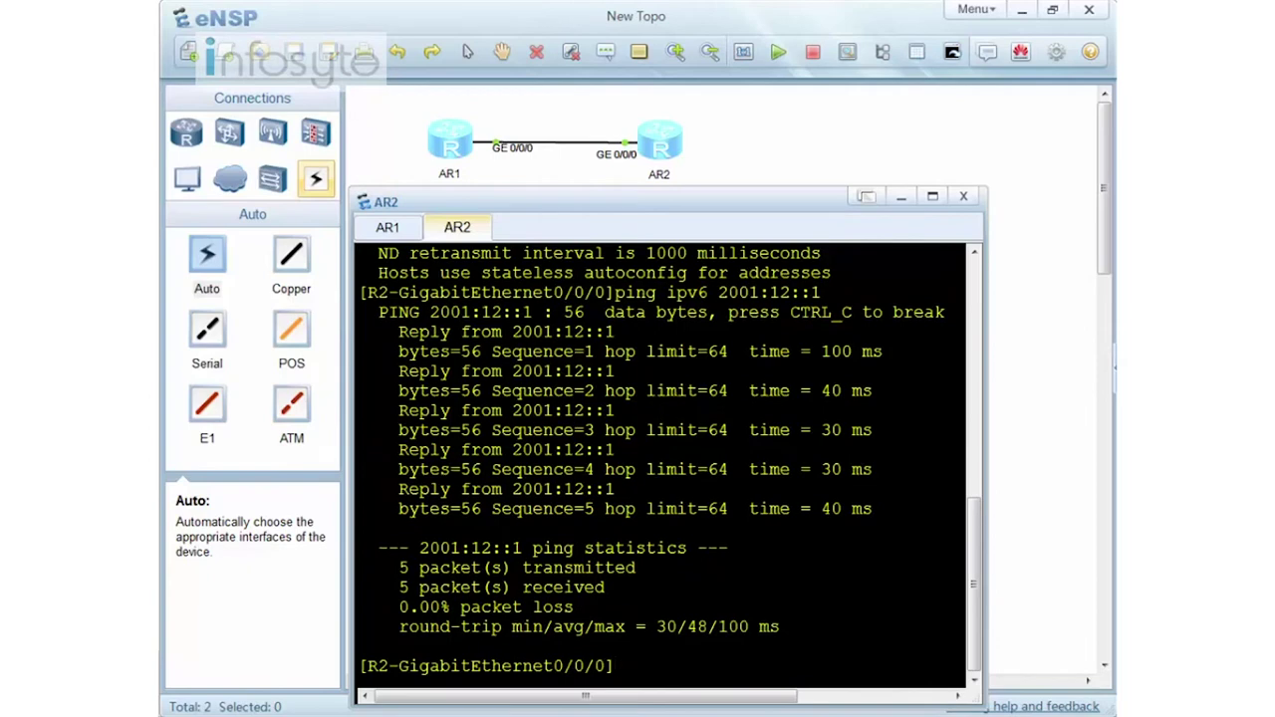
# Review R2's IPv6 interface output above the ping results, checking the full link-local address of g0/0/0
pyautogui.scroll(6, 662, 466)
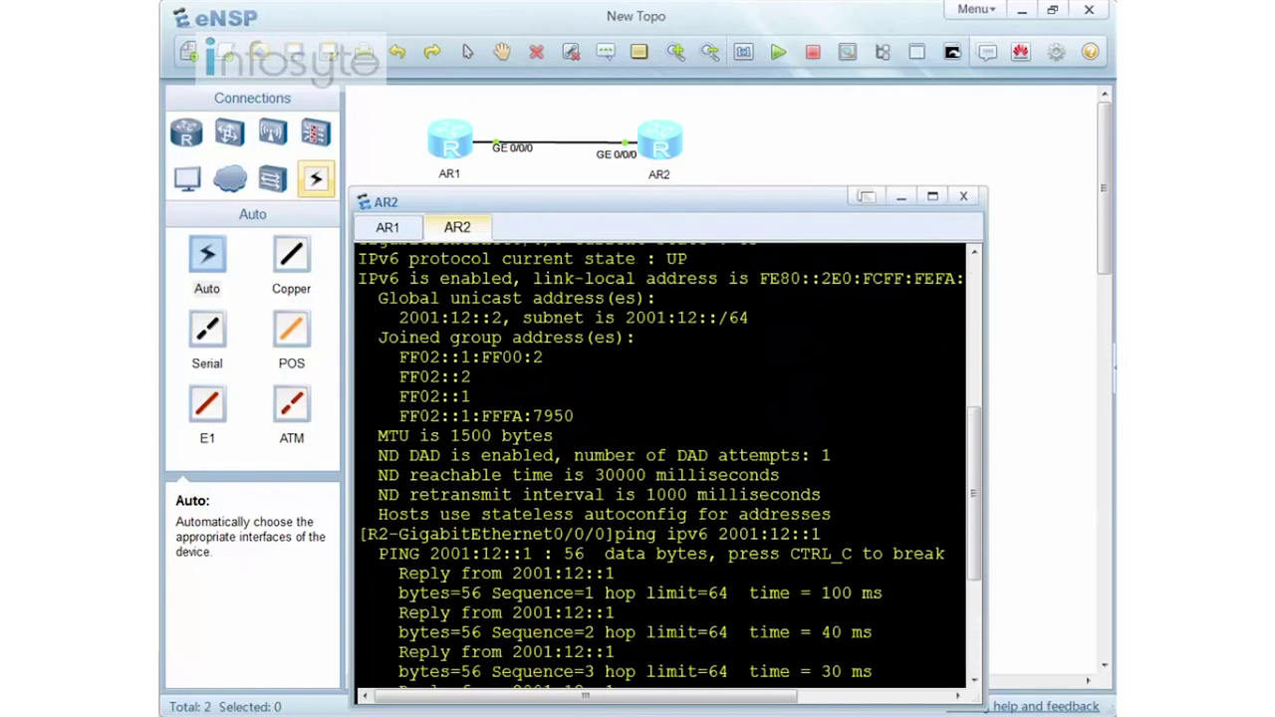
pyautogui.moveTo(759, 397); pyautogui.dragTo(899, 411)
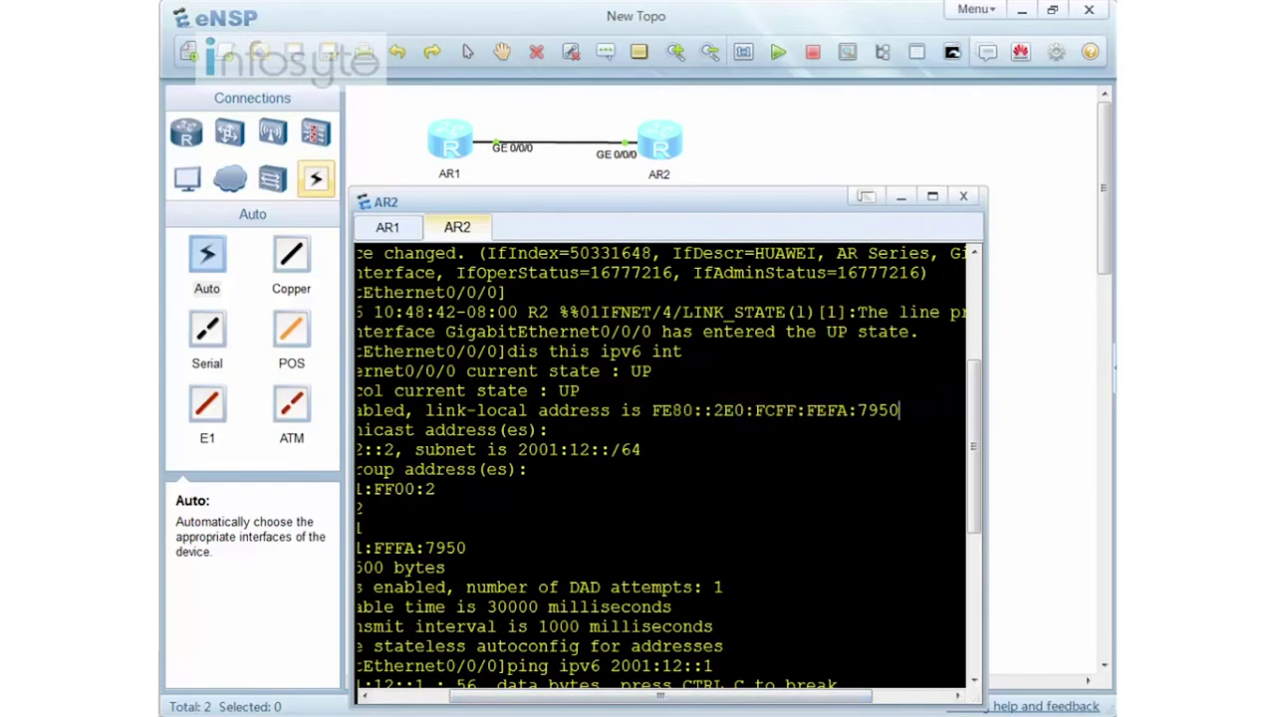
pyautogui.scroll(-7, 900, 410)
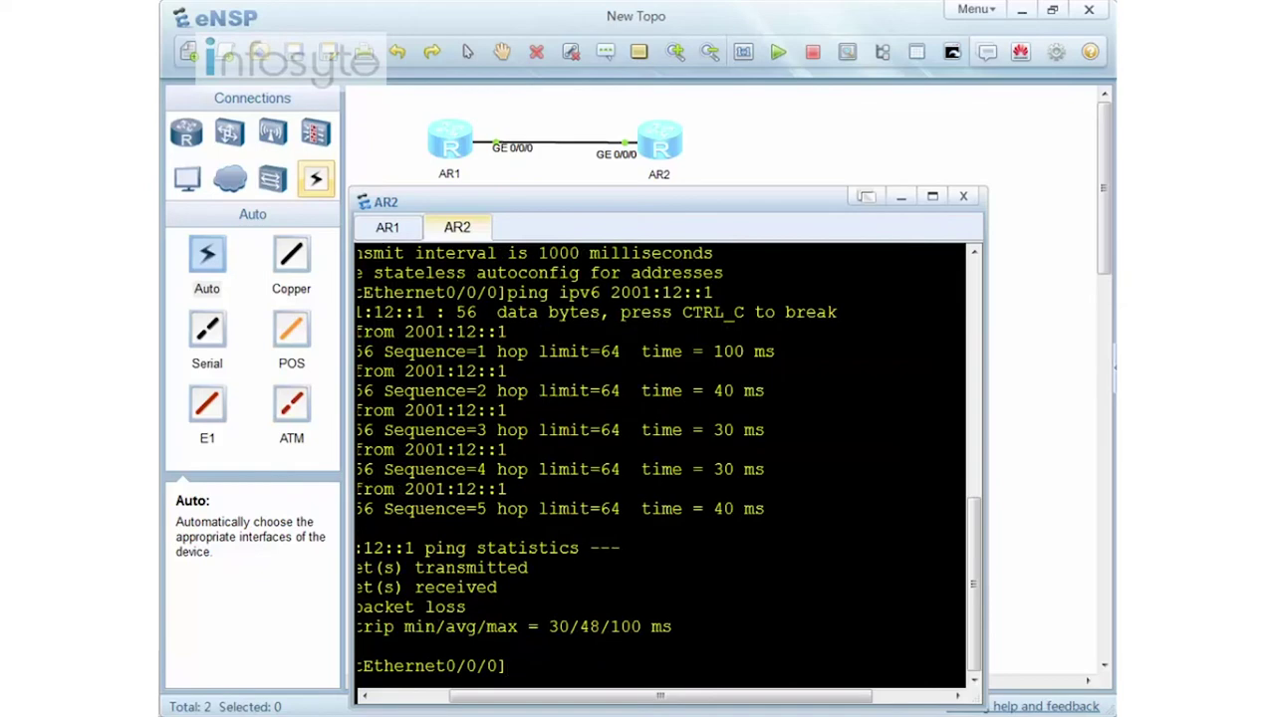
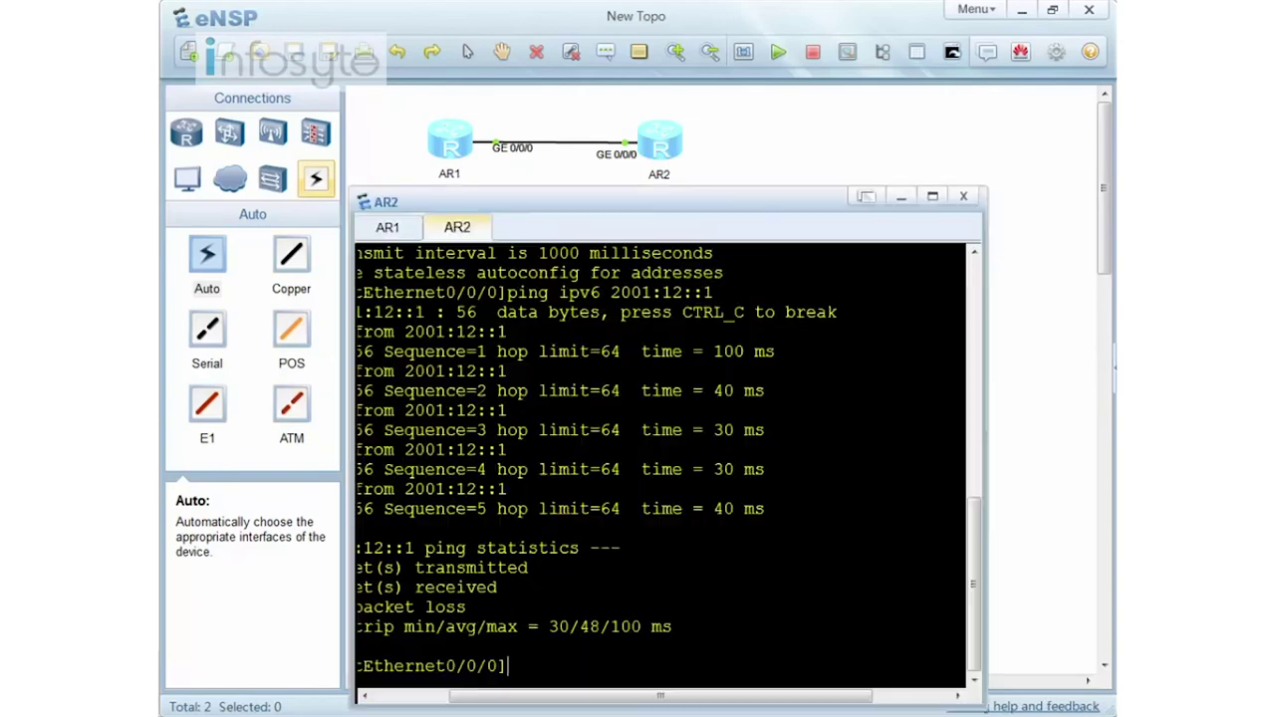
# Remove the IPv6 address from R1's g0/0/0 with undo ipv6 add
pyautogui.hotkey('alt', 'Tab')
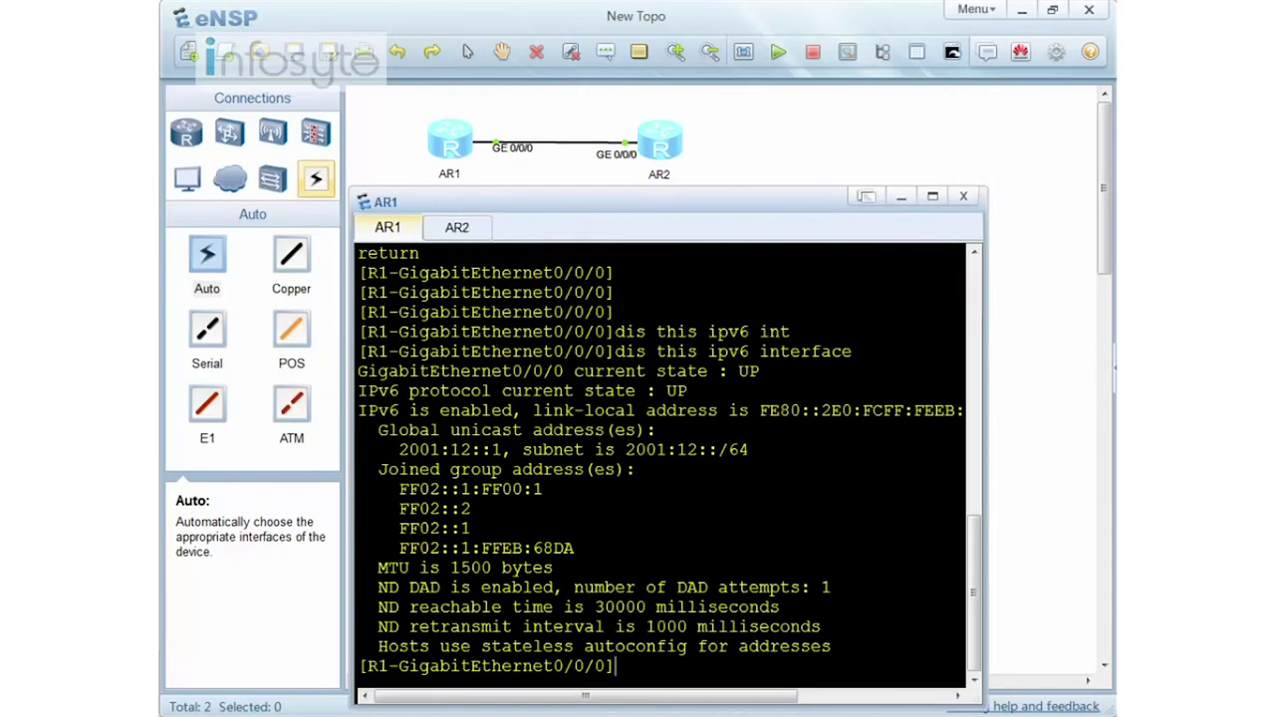
pyautogui.write('undo ipv6 add')
pyautogui.press('Return')
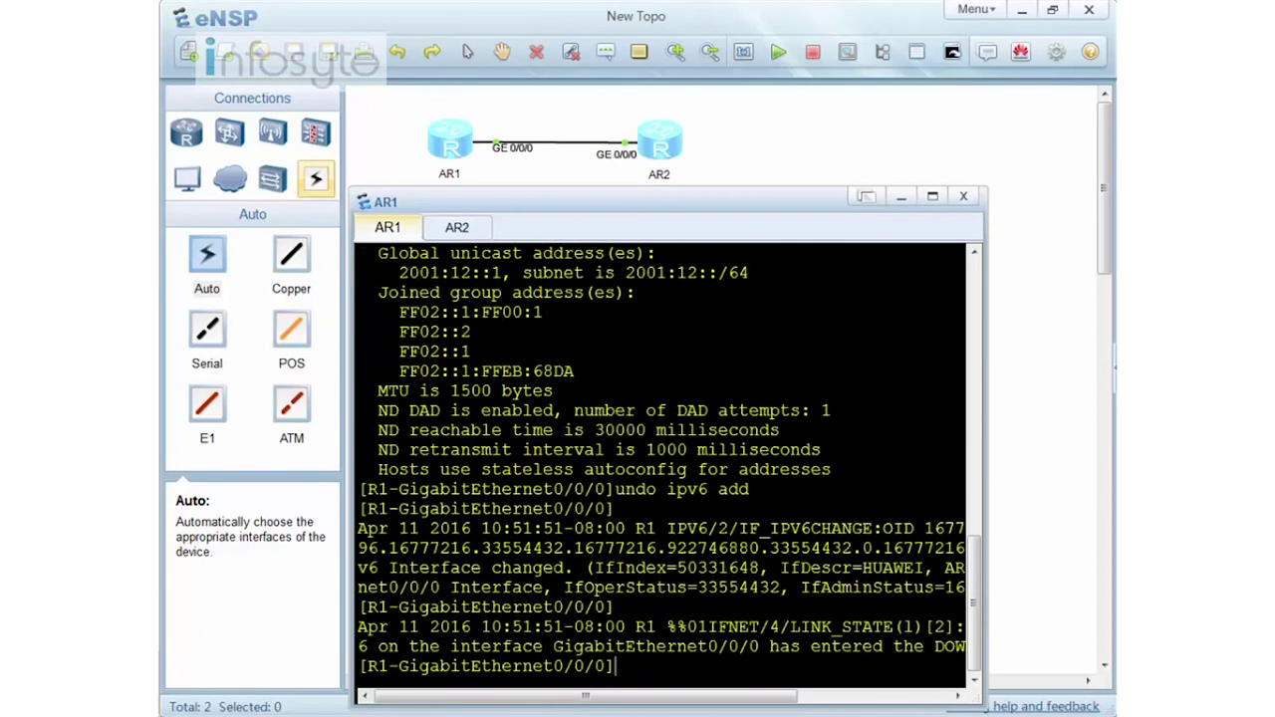
# Remove the IPv6 address from R2's g0/0/0 with undo ipv6 add
pyautogui.hotkey('ctrl', 'Tab')
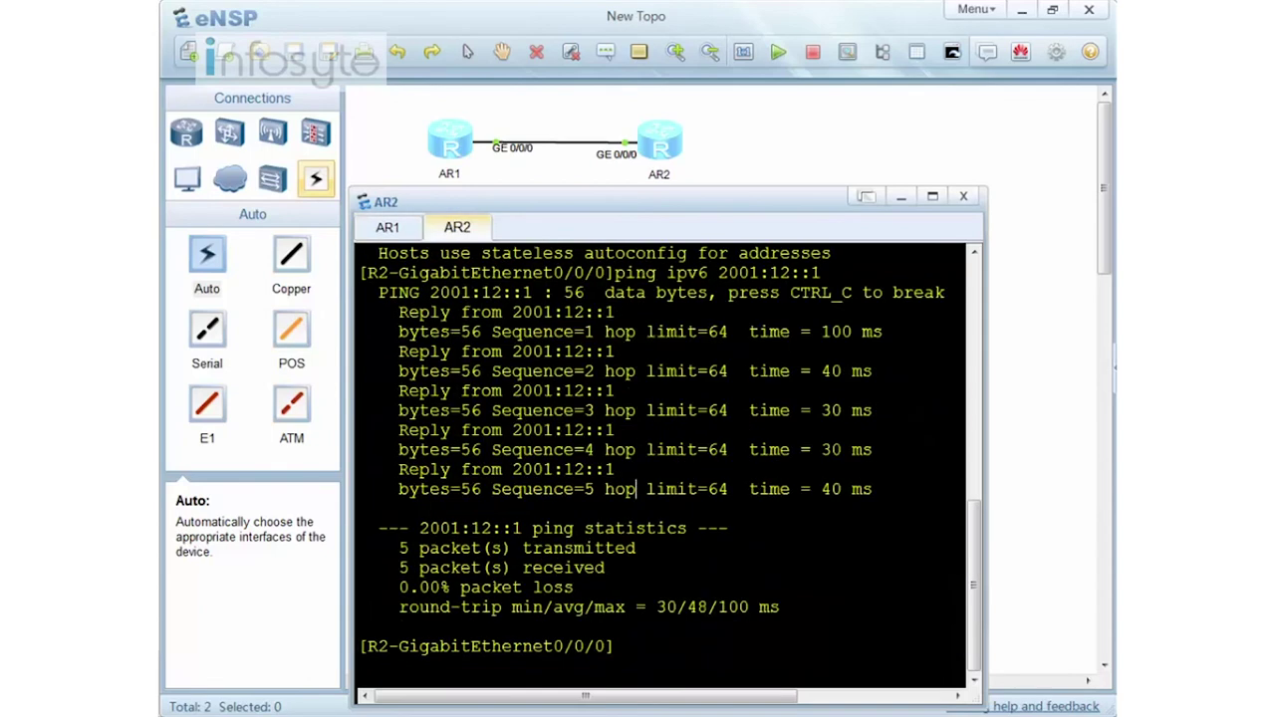
pyautogui.press('Return')
pyautogui.write('undo ipv6 ad')
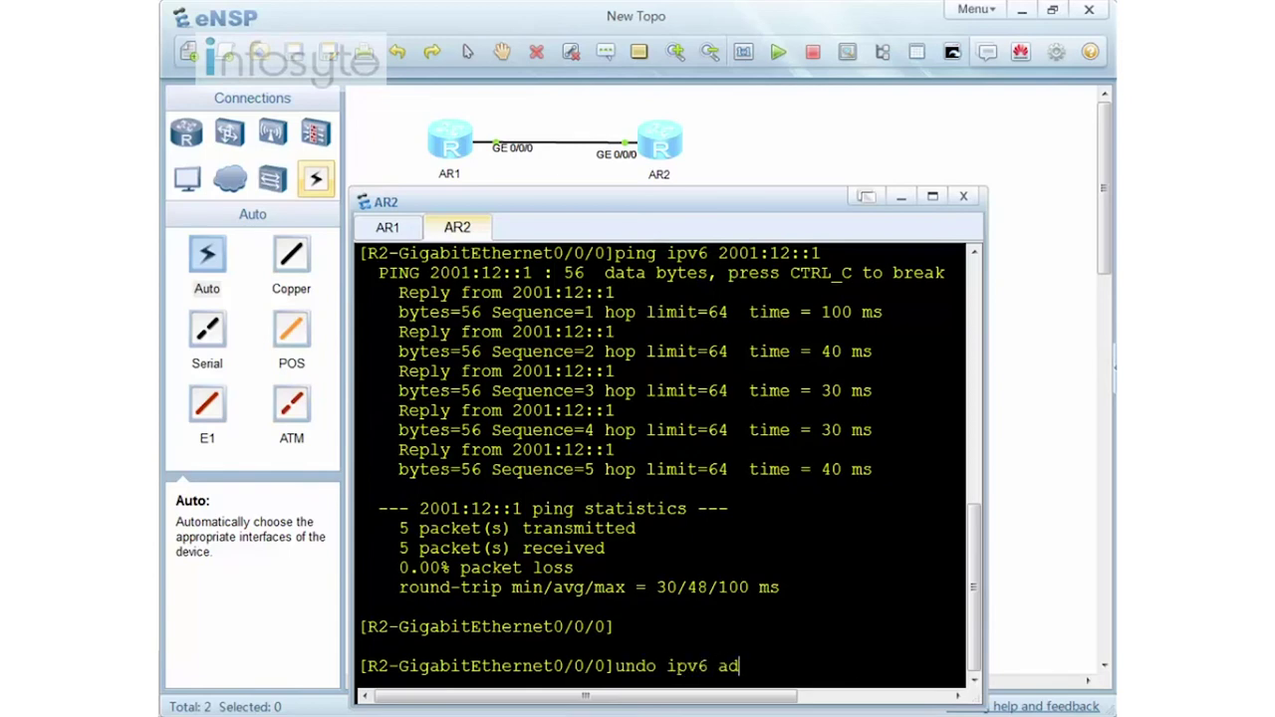
pyautogui.write('d')
pyautogui.press('Return')
# Display the current configuration of R2's g0/0/0 to check its remaining IPv6 settings
pyautogui.write('dis this')
pyautogui.press('Return')
pyautogui.press('Return')
pyautogui.press('Return')
pyautogui.press('Return')
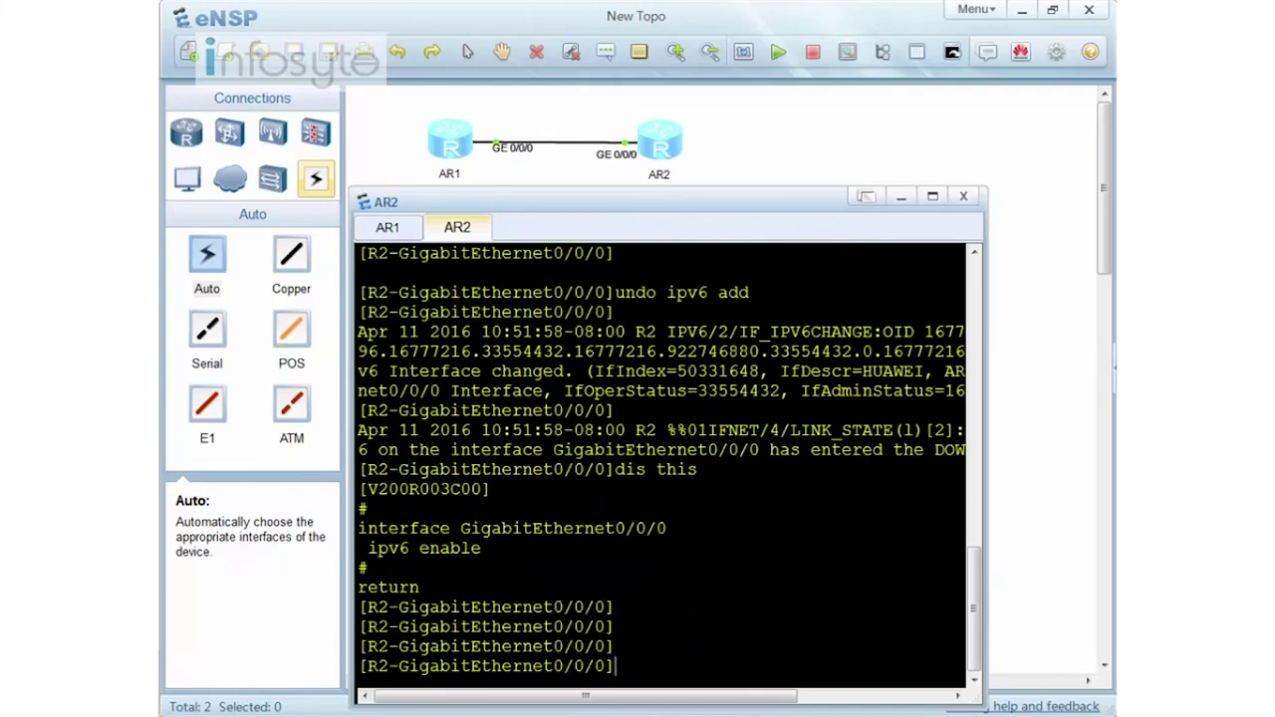
# Display the current configuration of R1's g0/0/0 to check its remaining IPv6 settings
pyautogui.hotkey('ctrl', 'Tab')
pyautogui.write('dis this')
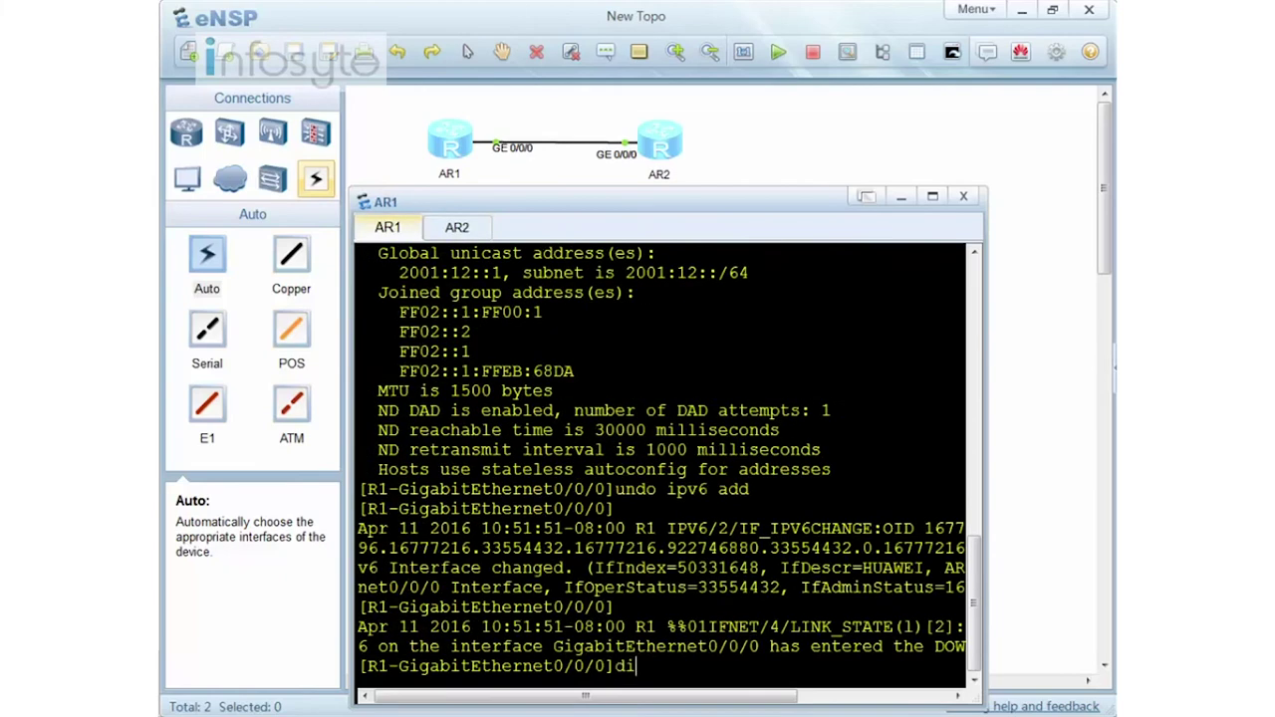
pyautogui.press('Return')
pyautogui.press('Return')
pyautogui.press('Return')
pyautogui.press('Return')
pyautogui.press('Return')
pyautogui.press('Return')
pyautogui.press('Return')
pyautogui.press('Return')
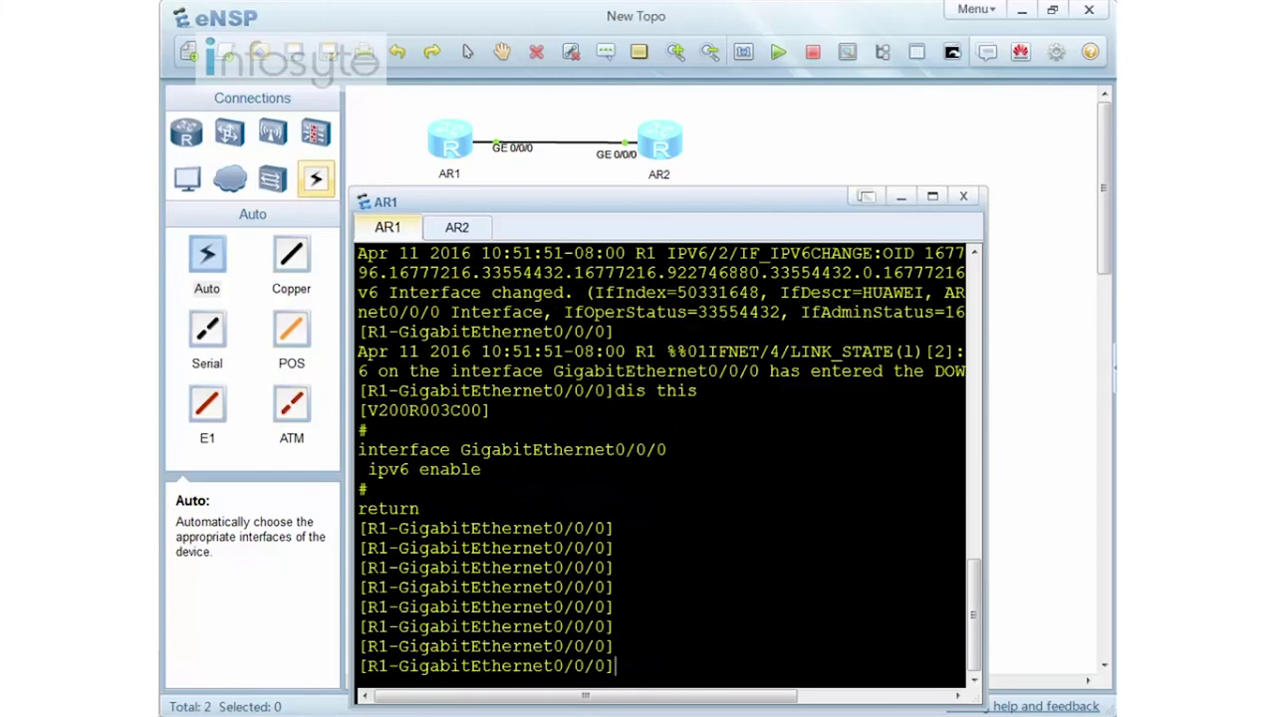
# Try to assign the IPv6 address 2001:12:: with prefix length 64 to R1's g0/0/0, without any further option
pyautogui.write('ipv6 add 2001:')
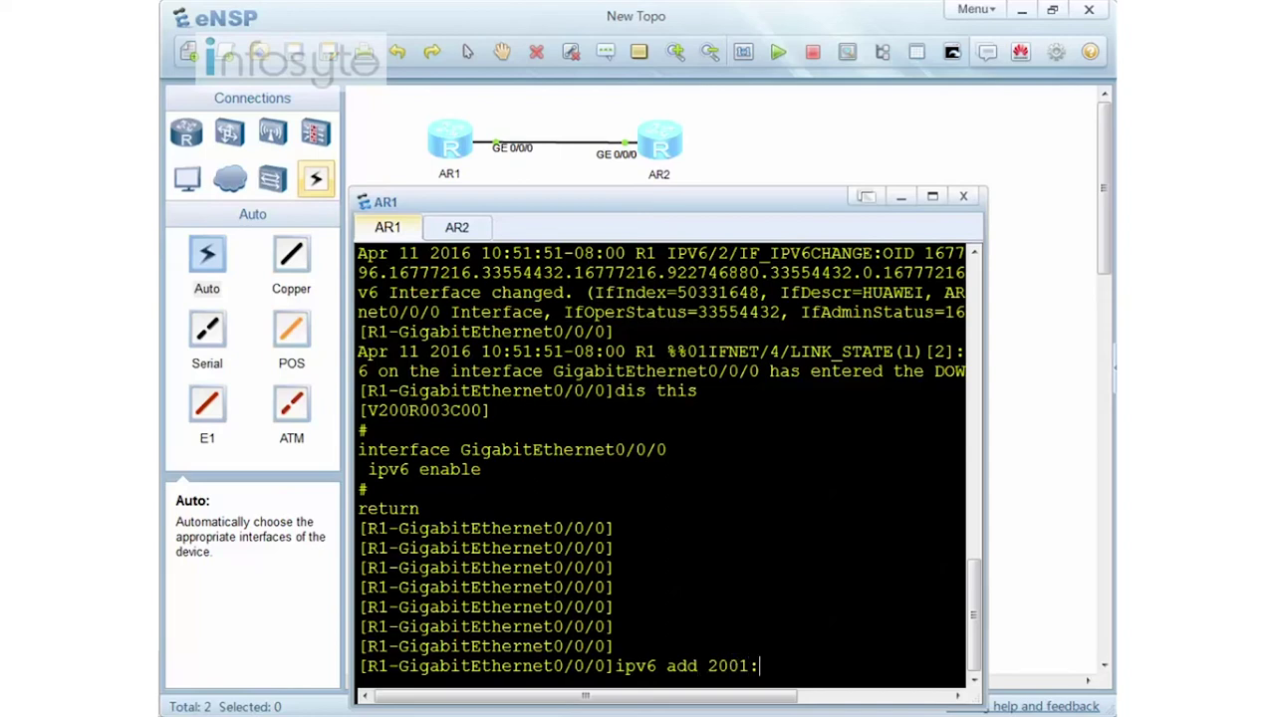
pyautogui.write('12:: 64')
pyautogui.press('Return')
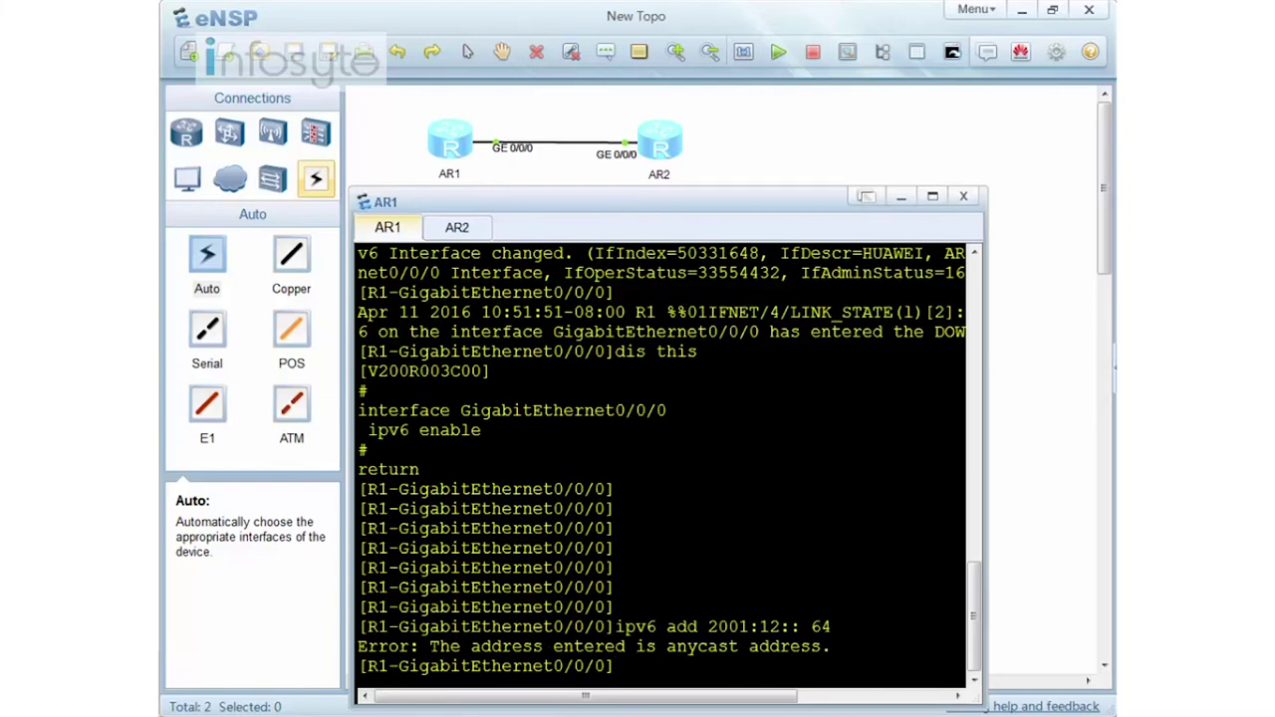
# List the options that can follow ipv6 add 2001:12:: 64 on R1 and examine the anycast entry
pyautogui.press('Up')
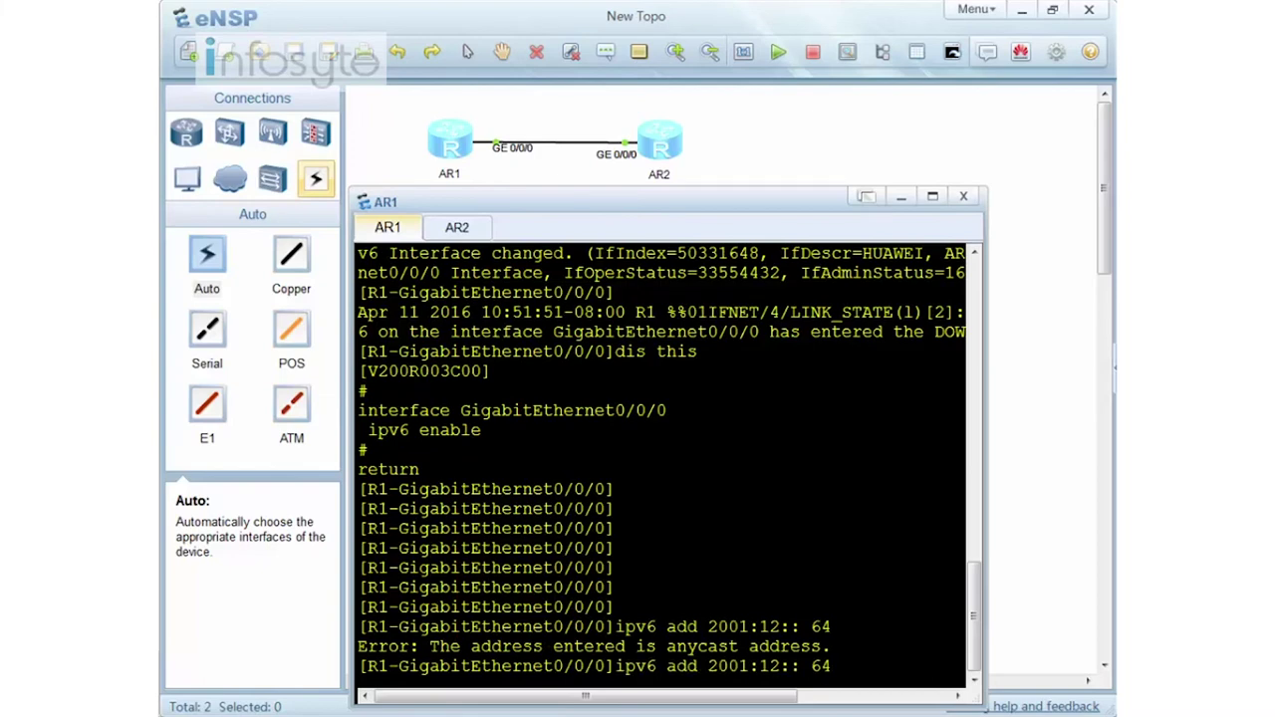
pyautogui.write('?')
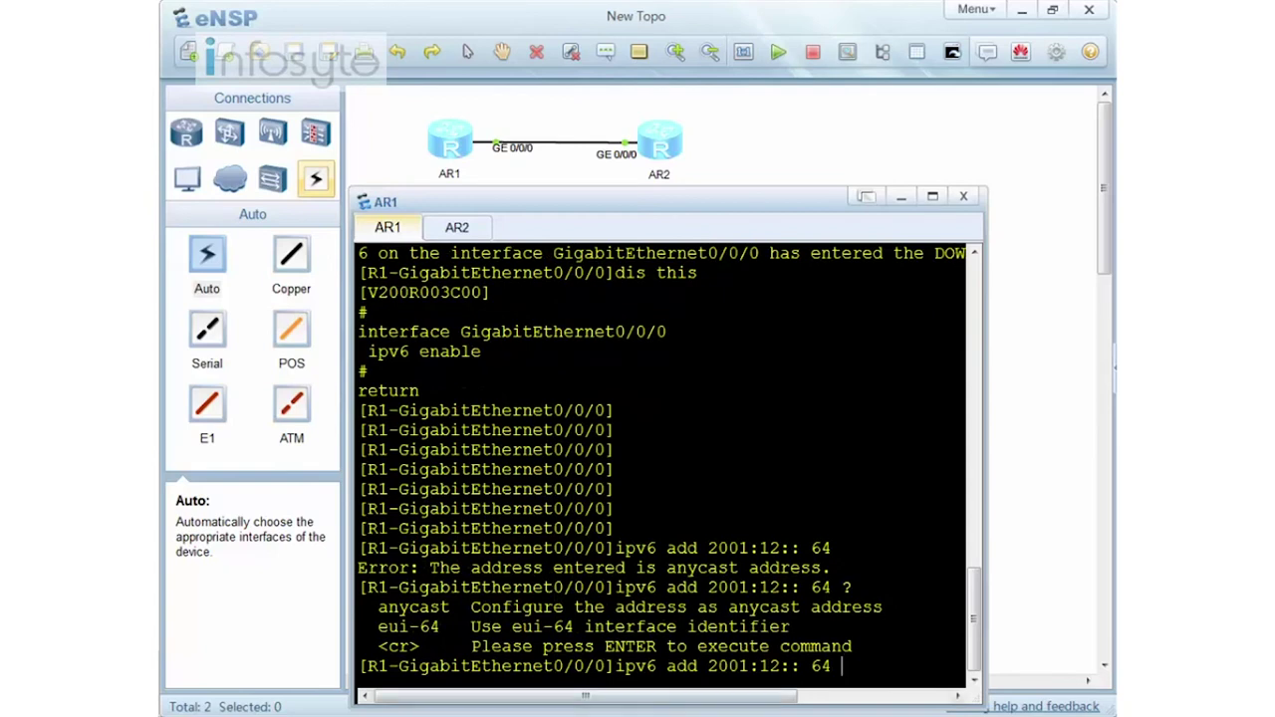
pyautogui.moveTo(379, 607); pyautogui.dragTo(450, 607)
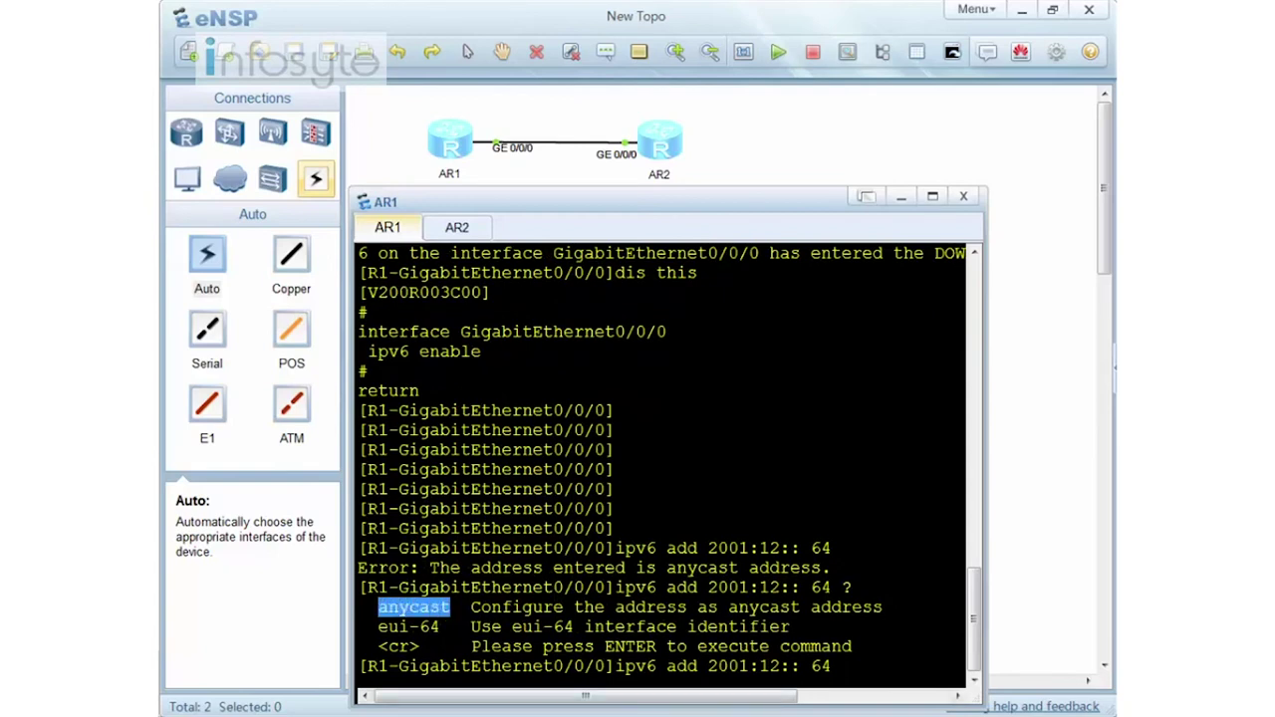
# Retry the plain 2001:12:: 64 address command on R1's g0/0/0 and display the interface's IPv6 details
pyautogui.press('Return')
pyautogui.write('dis this ipv6 int')
pyautogui.press('Return')
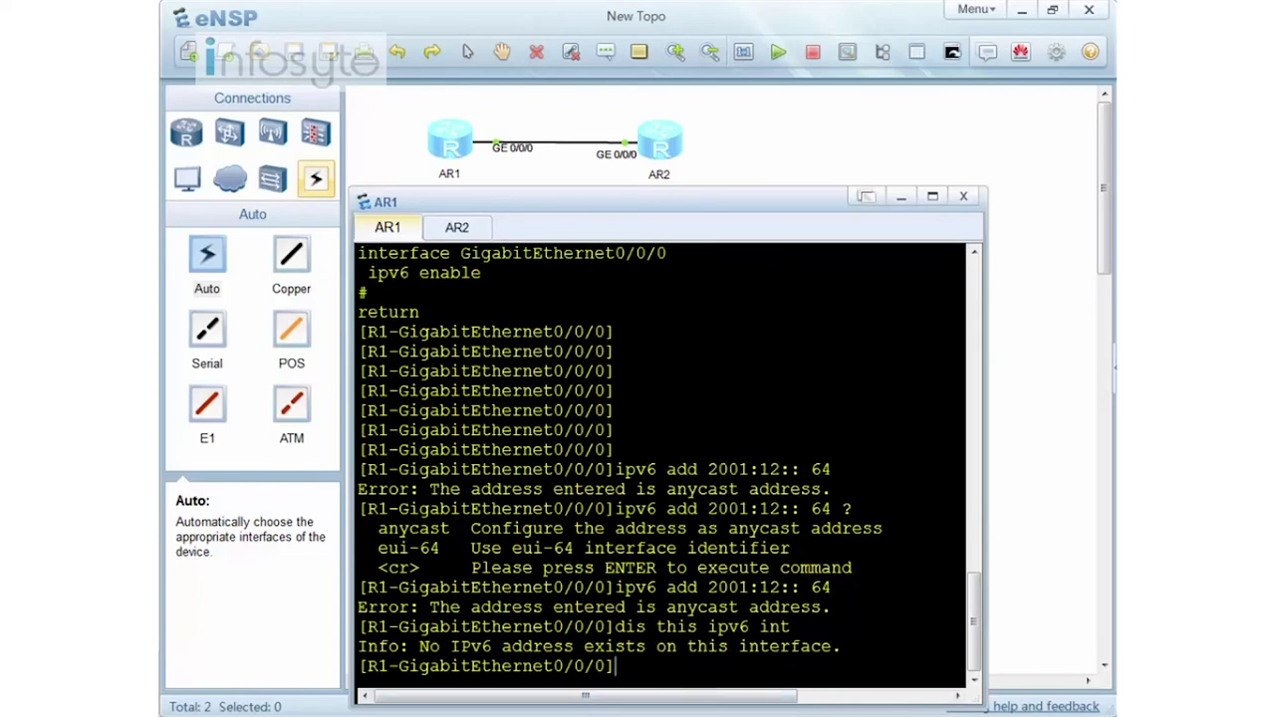
# Assign the IPv6 prefix 2001:12:: with length 64 to R1's g0/0/0 using the eui-64 option
pyautogui.press('Up')
pyautogui.press('Up')
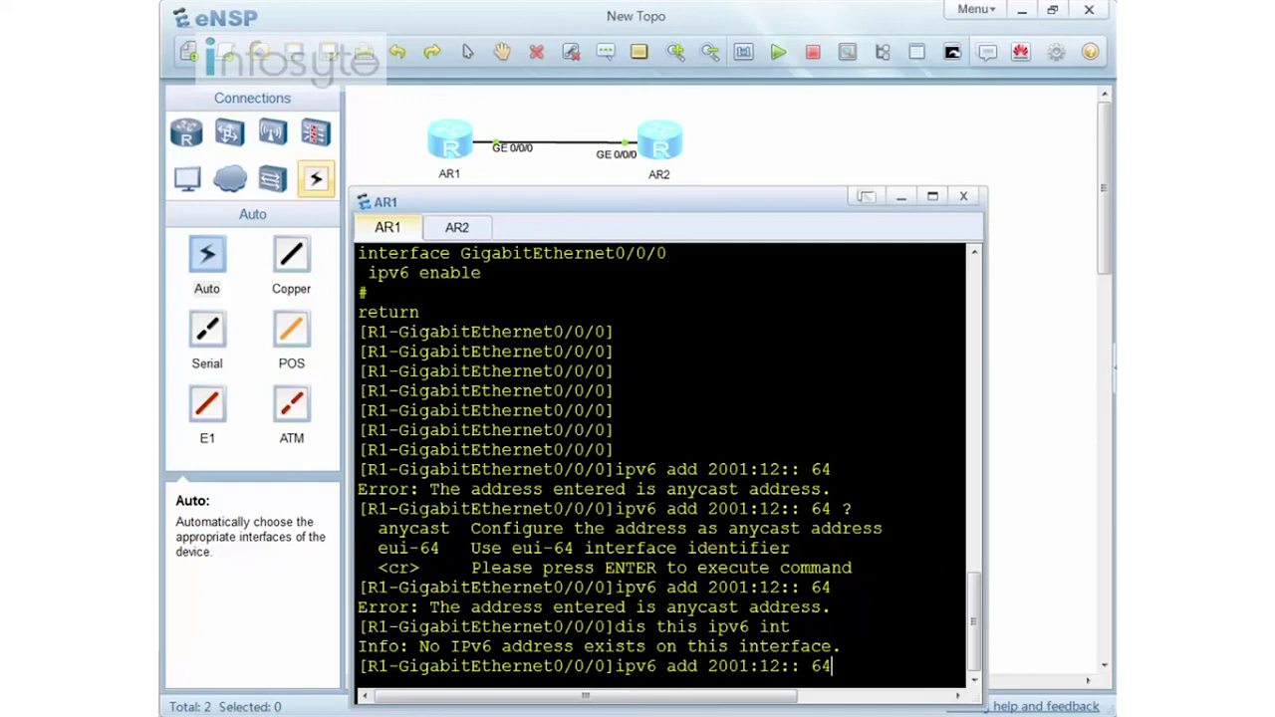
pyautogui.write('eu')
pyautogui.press('Tab')
pyautogui.press('Return')
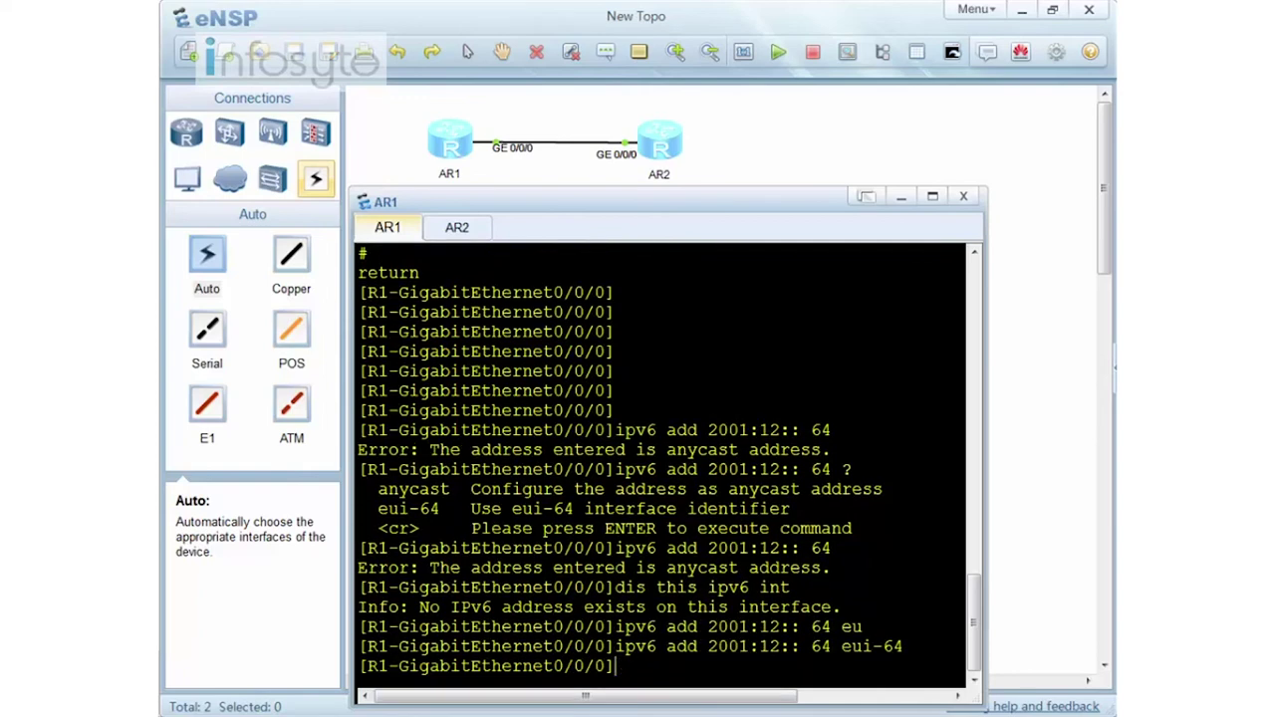
# Display the configuration and IPv6 details of R1's g0/0/0, examining the prefix and interface identifier of its global unicast address
pyautogui.write('dis this')
pyautogui.press('Return')
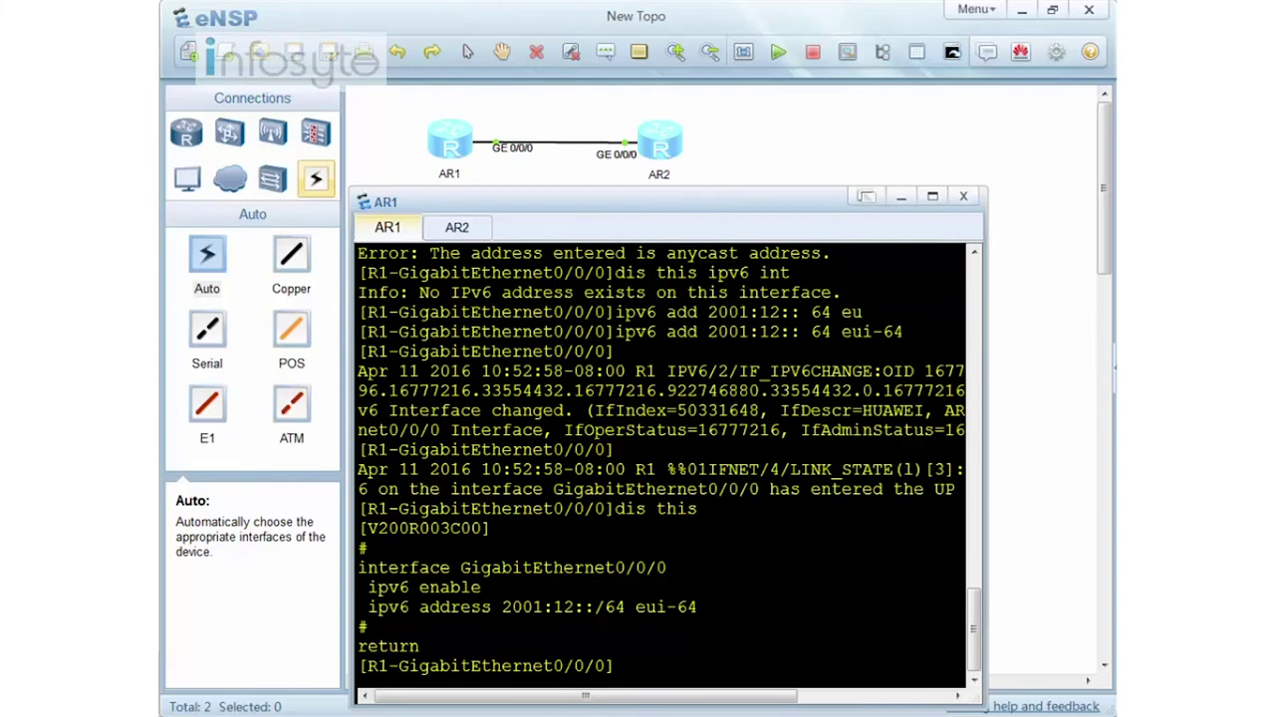
pyautogui.write('dis this ipv6 int')
pyautogui.press('Return')
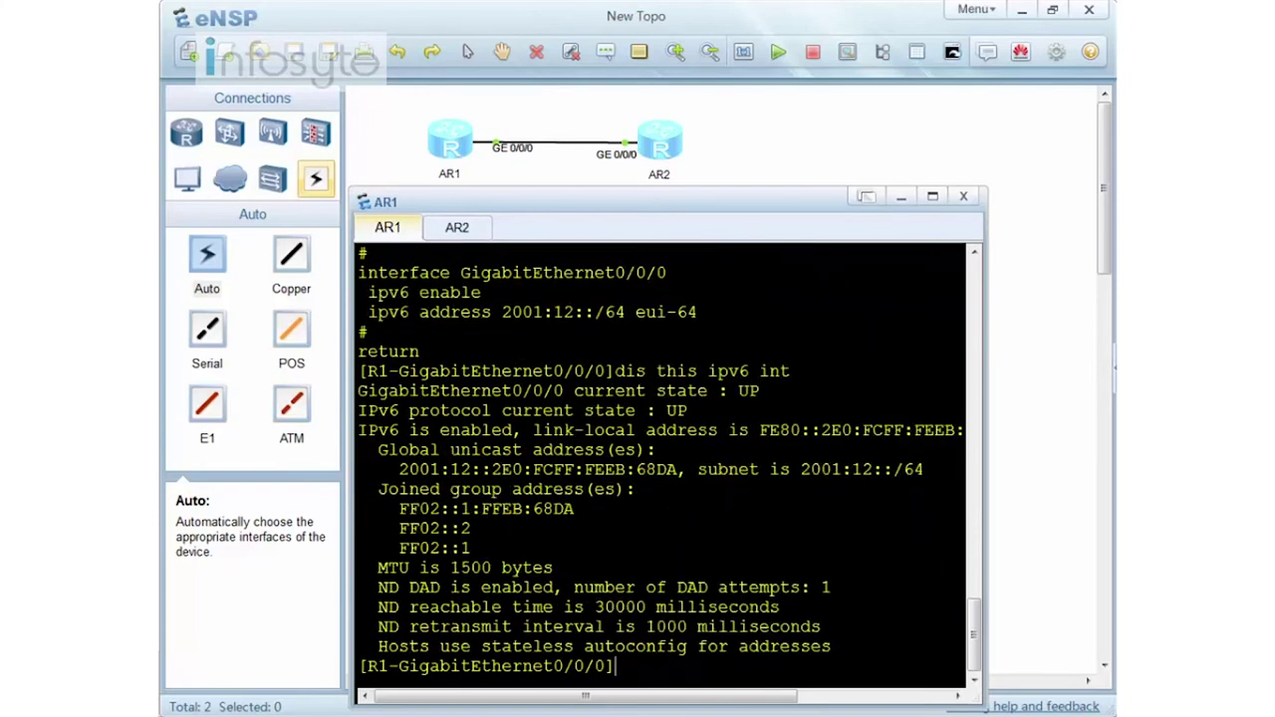
pyautogui.moveTo(389, 469); pyautogui.dragTo(472, 469)
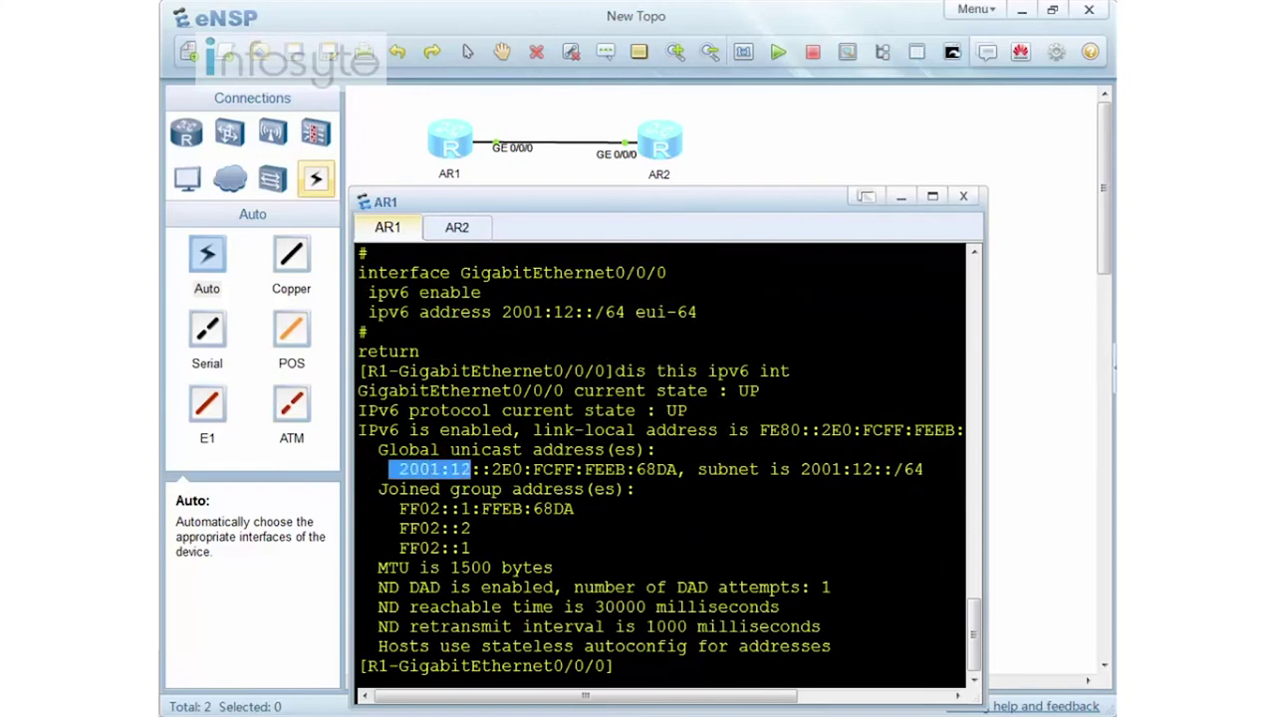
pyautogui.moveTo(491, 469); pyautogui.dragTo(677, 469)
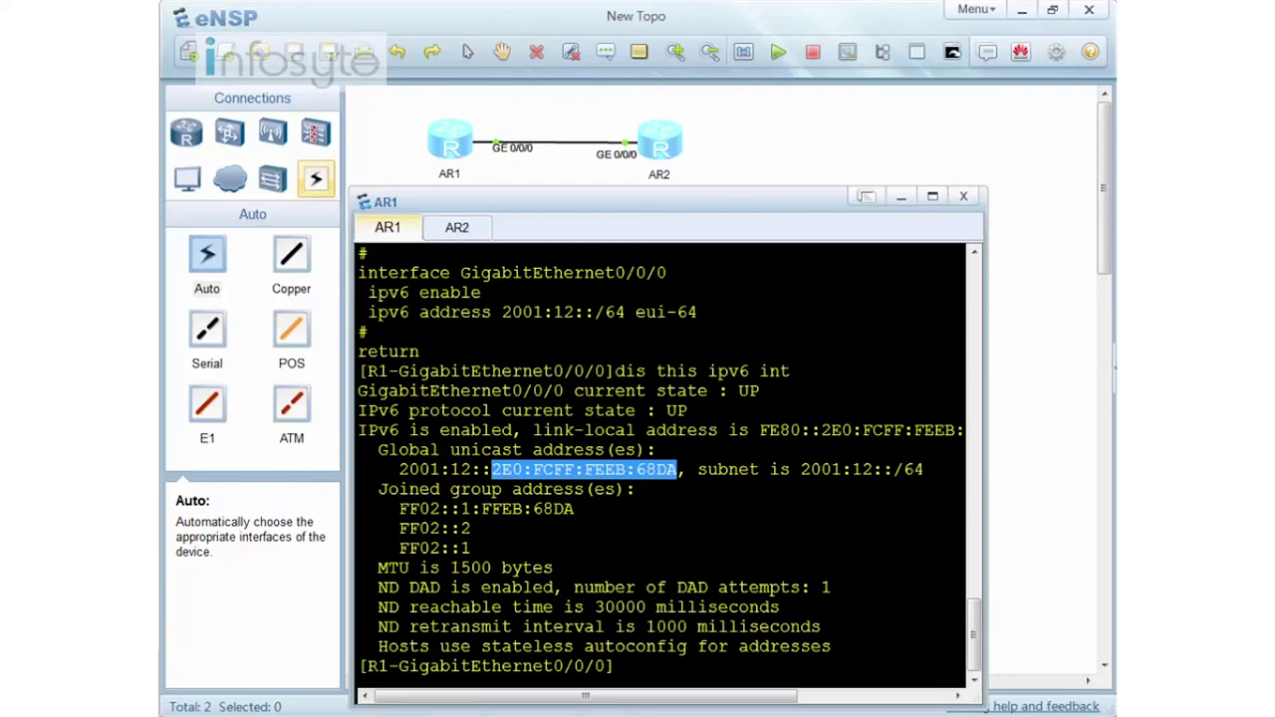
pyautogui.click(574, 510)
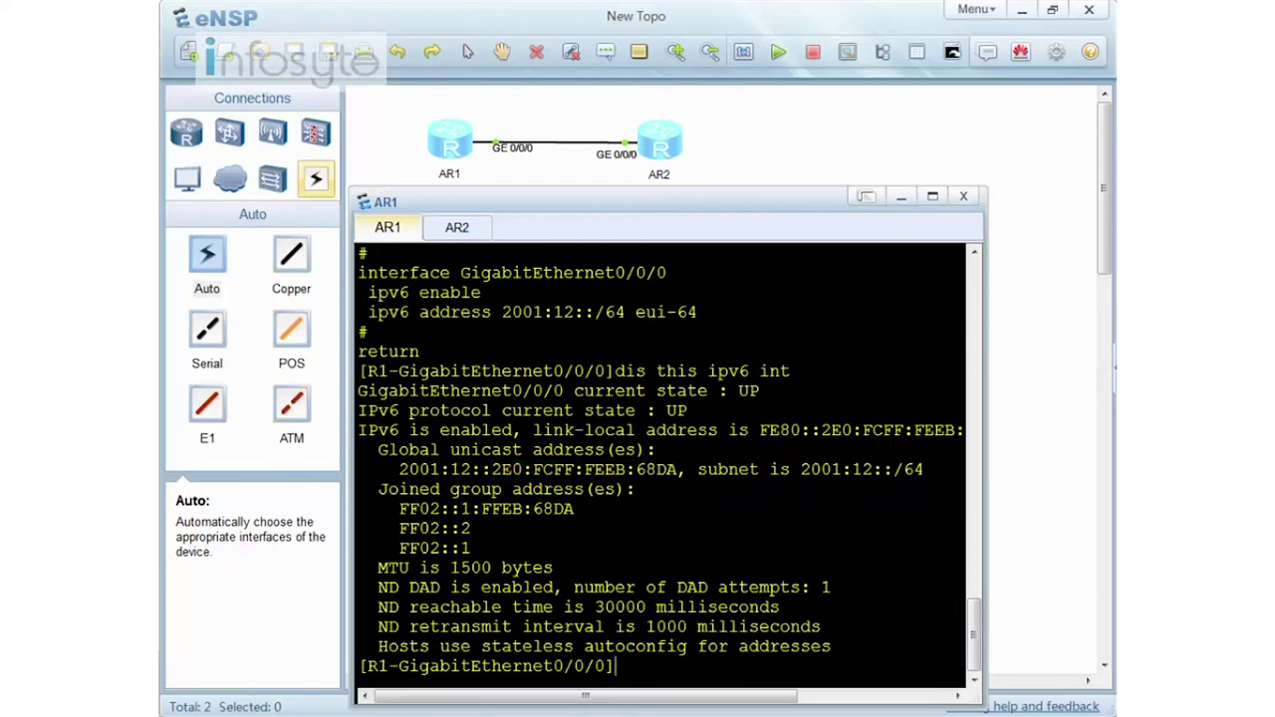
# Display the general interface details of R1's g0/0/0 and locate its hardware address in the output
pyautogui.write('dis this int')
pyautogui.press('Return')
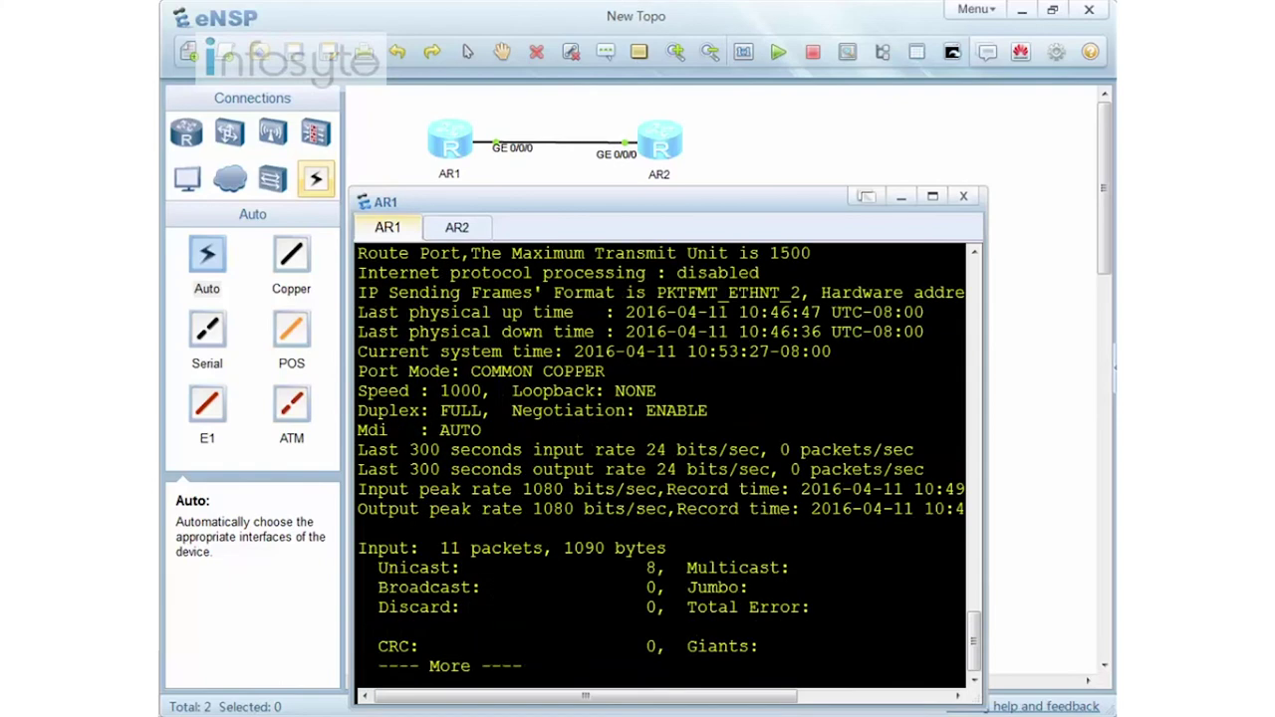
pyautogui.scroll(5, 661, 465)
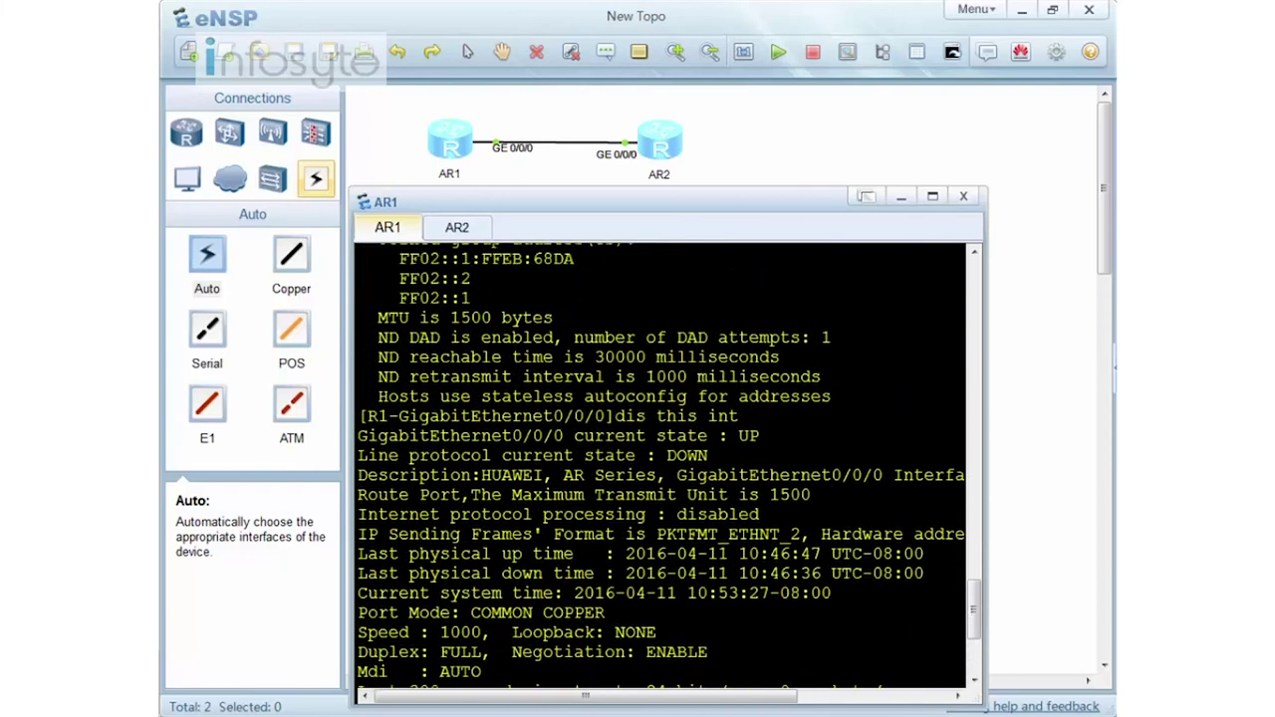
pyautogui.scroll(2, 661, 465)
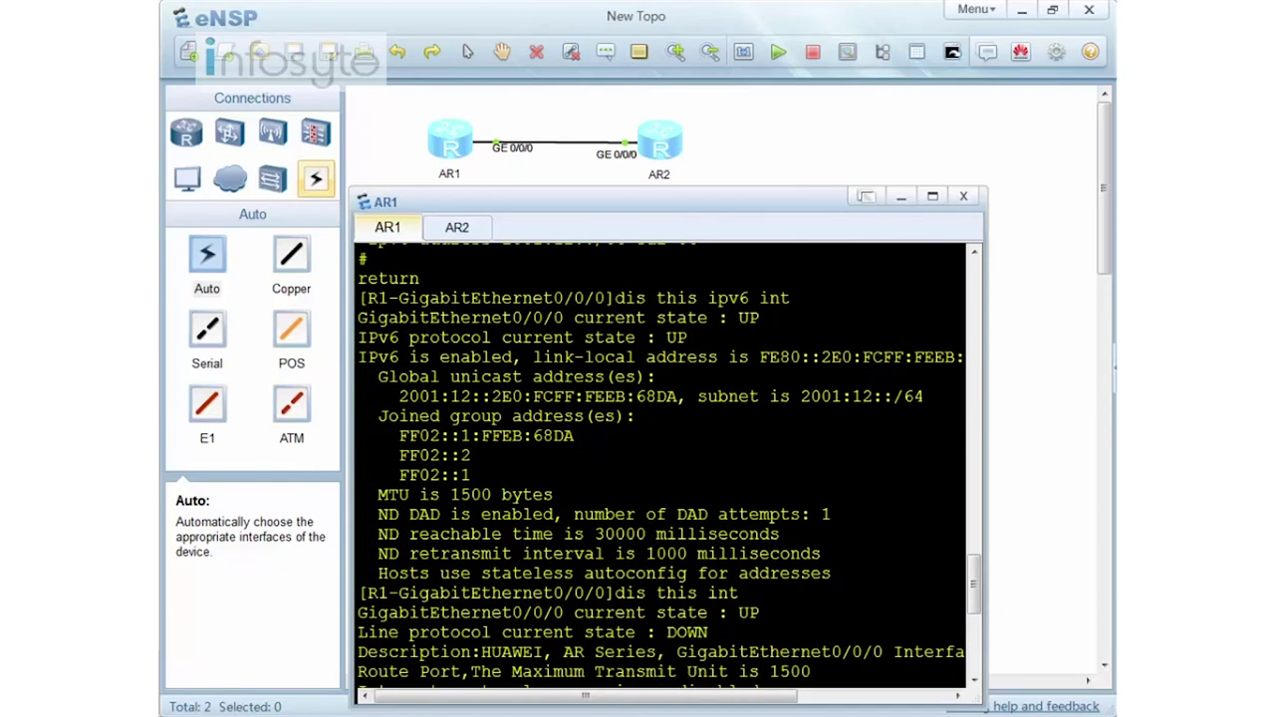
pyautogui.scroll(-2, 661, 464)
pyautogui.moveTo(739, 475); pyautogui.dragTo(614, 475)
pyautogui.hscroll(5, 660, 464)
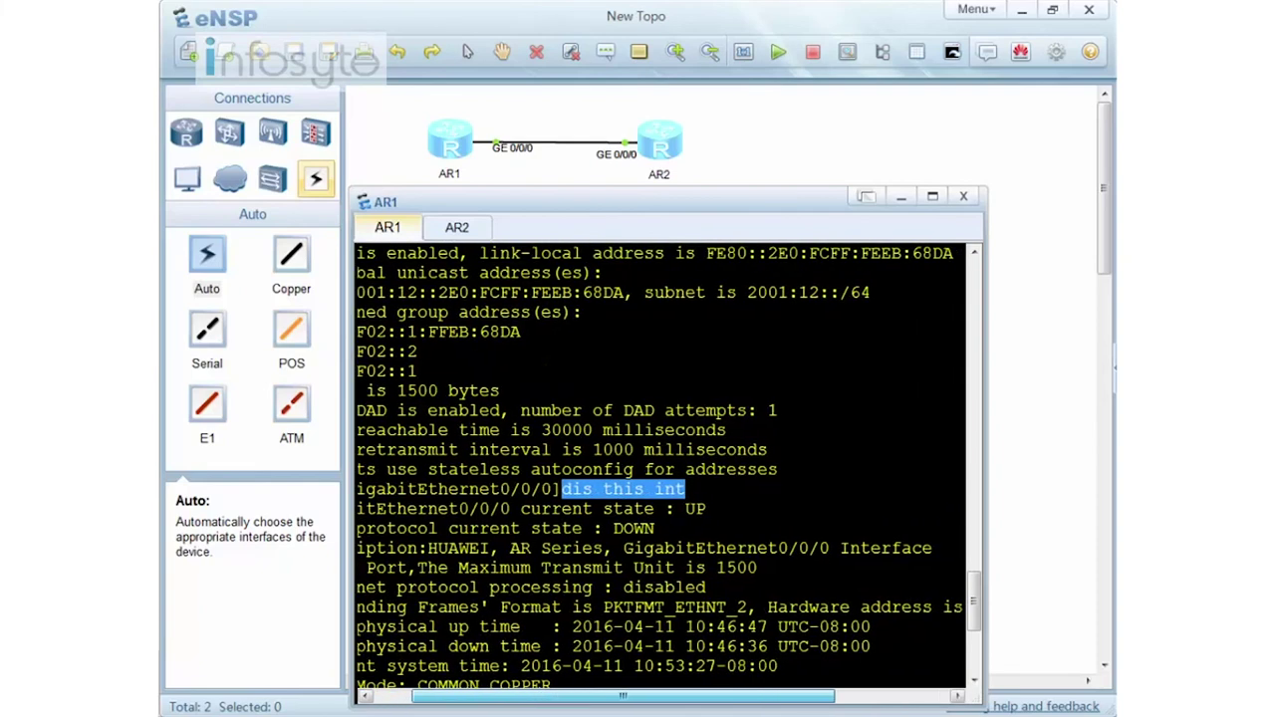
pyautogui.hscroll(1, 661, 464)
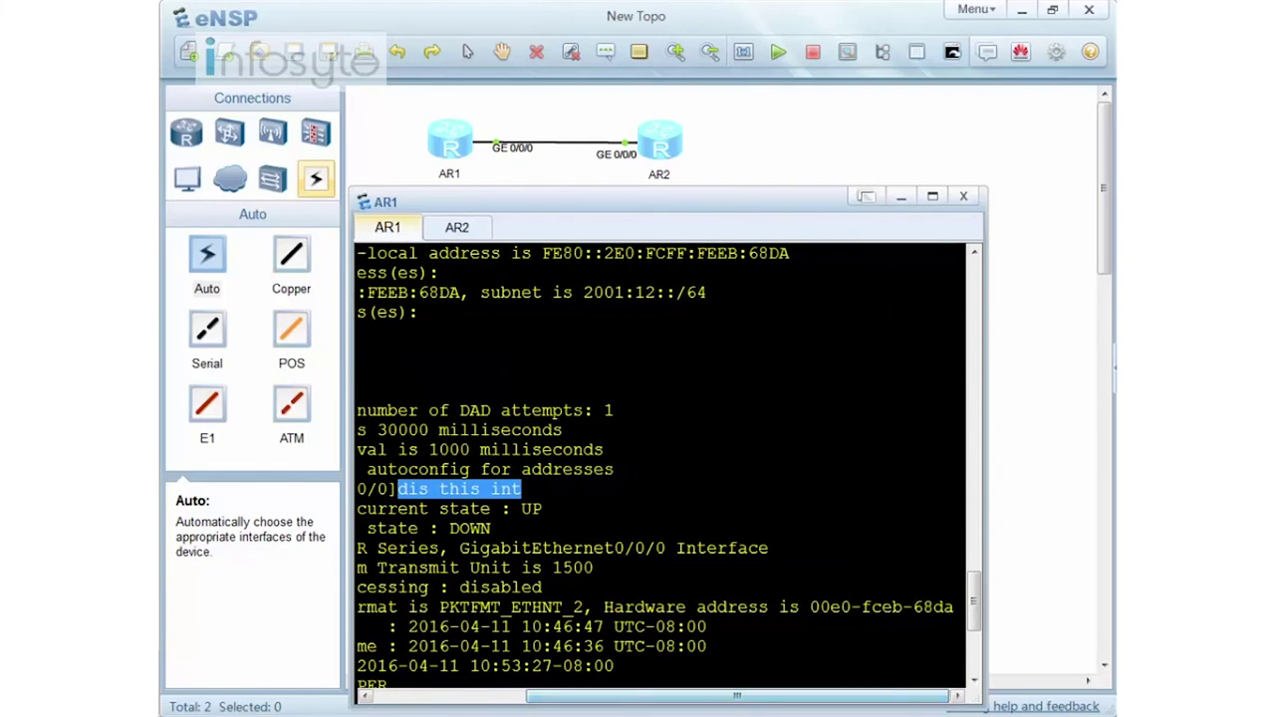
# Copy the hardware address 00e0-fceb-68da into a blank Notepad document, then return to R1's console and end the paged output
pyautogui.moveTo(810, 607); pyautogui.dragTo(953, 606)
pyautogui.hotkey('ctrl', 'c')
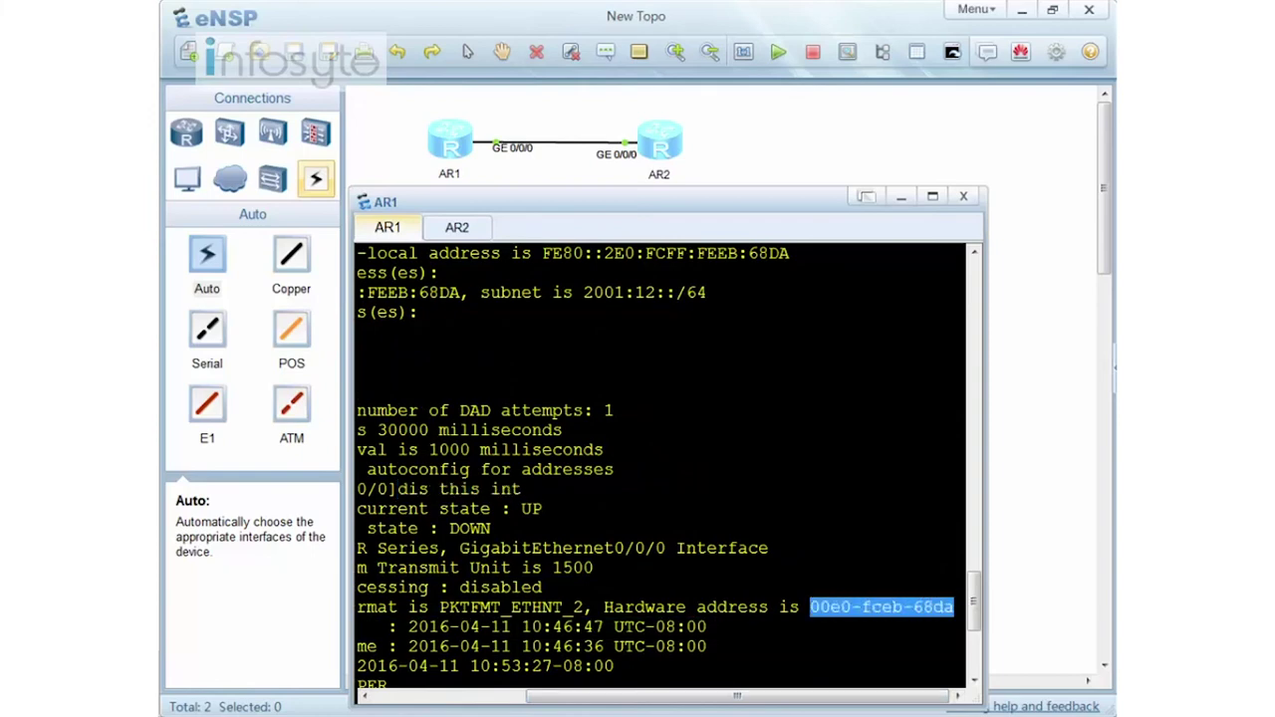
pyautogui.rightClick(907, 606)
pyautogui.click(937, 618)
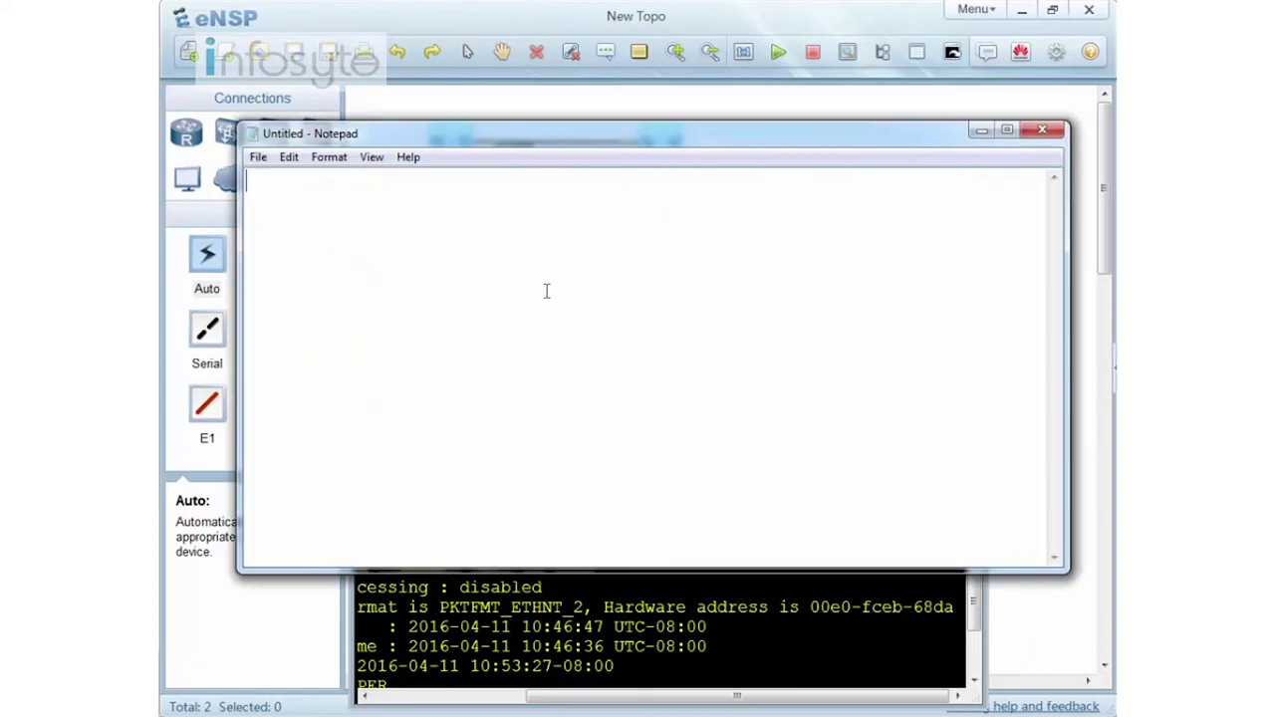
pyautogui.rightClick(518, 279)
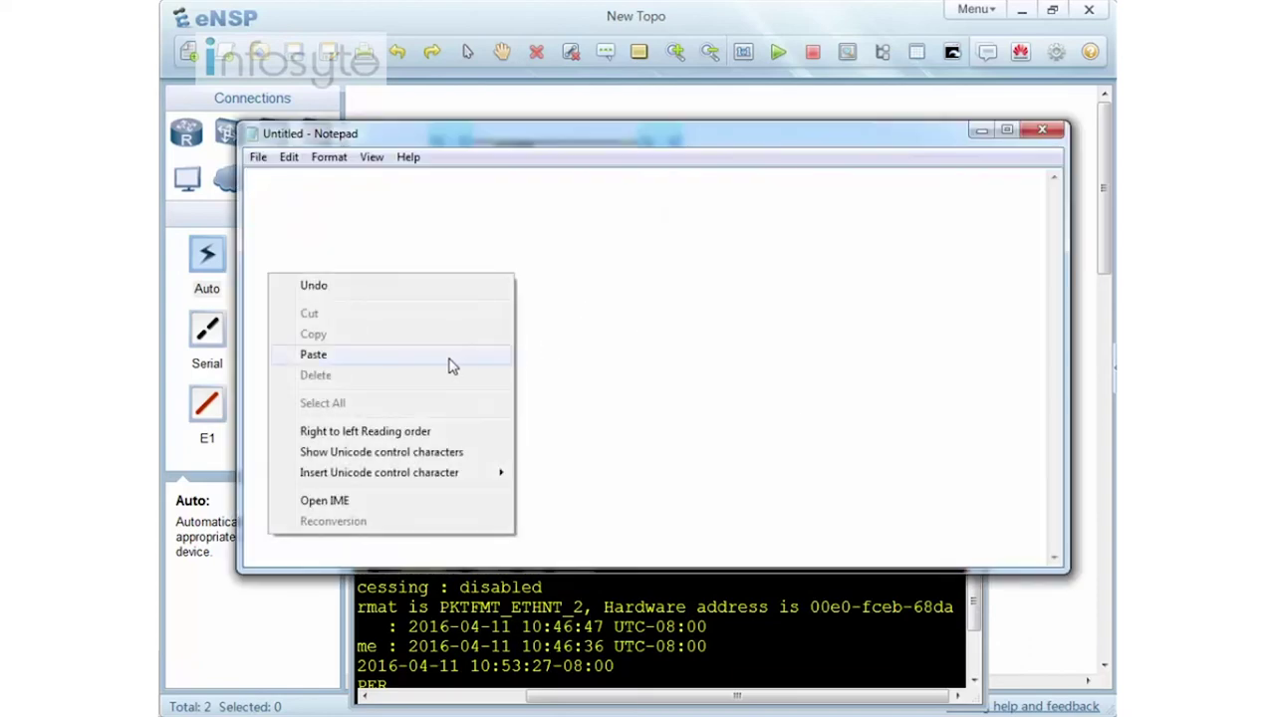
pyautogui.click(314, 355)
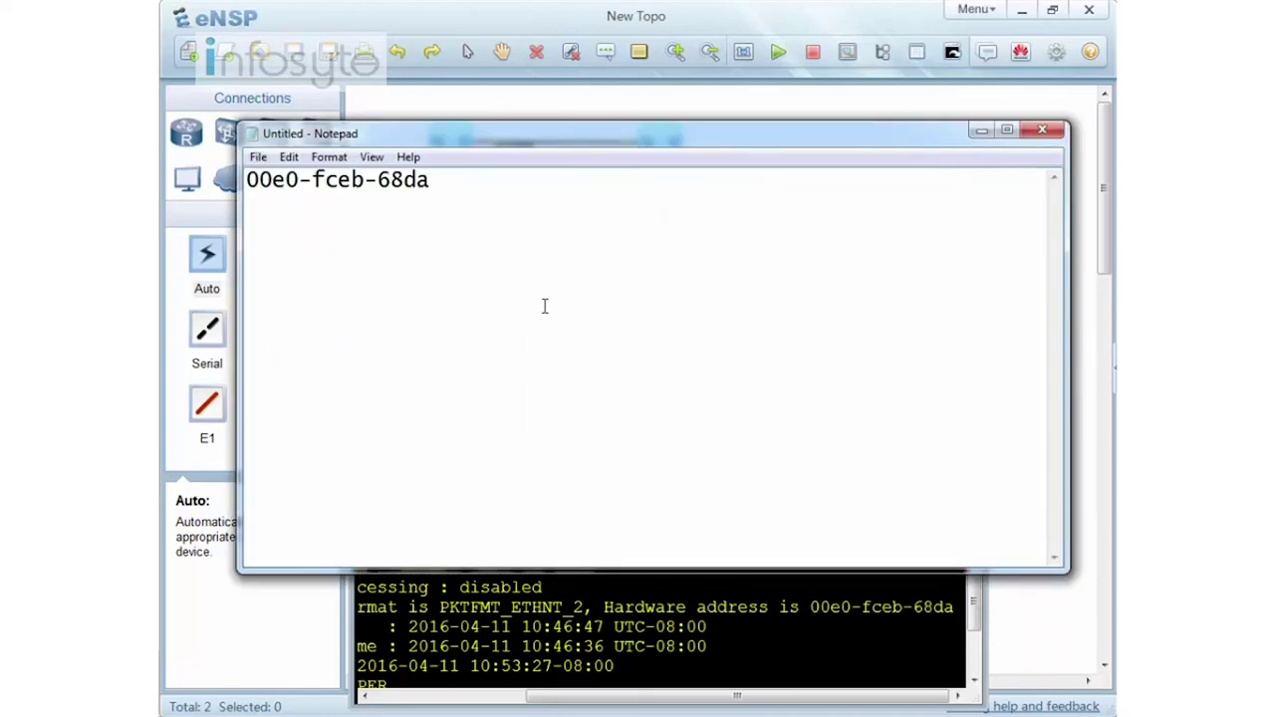
pyautogui.click(578, 628)
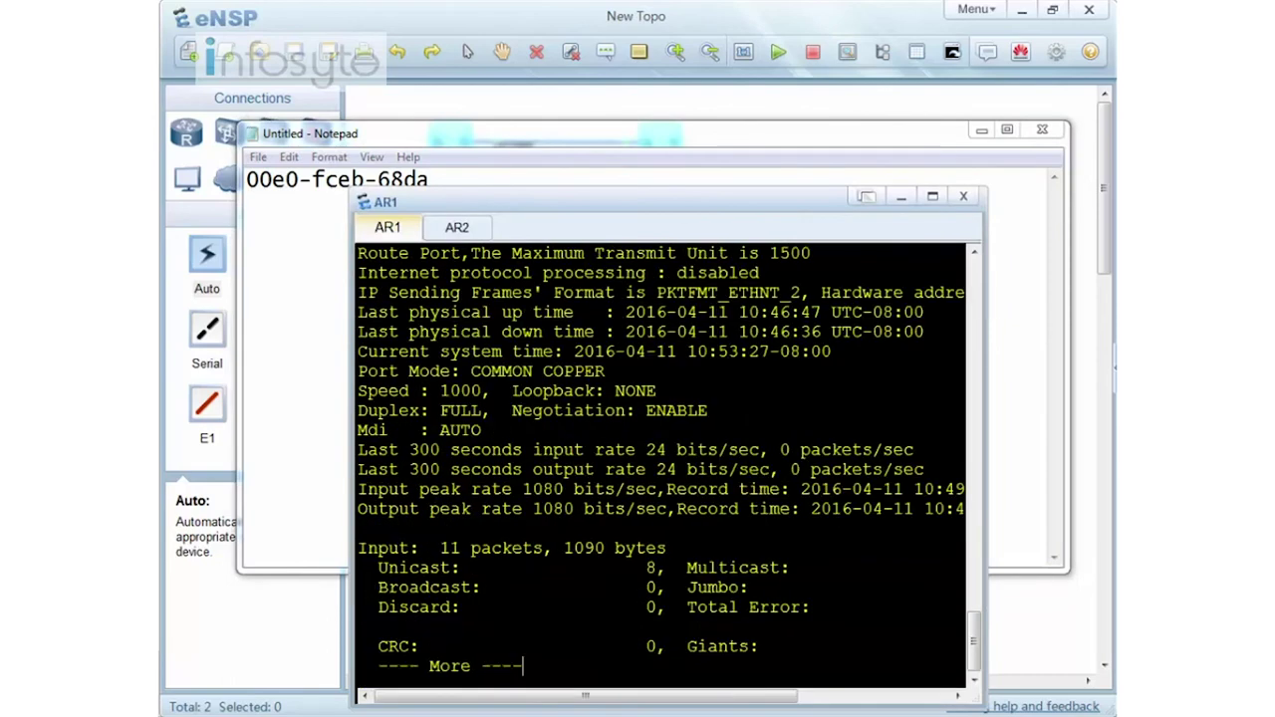
pyautogui.hotkey('ctrl', 'c')
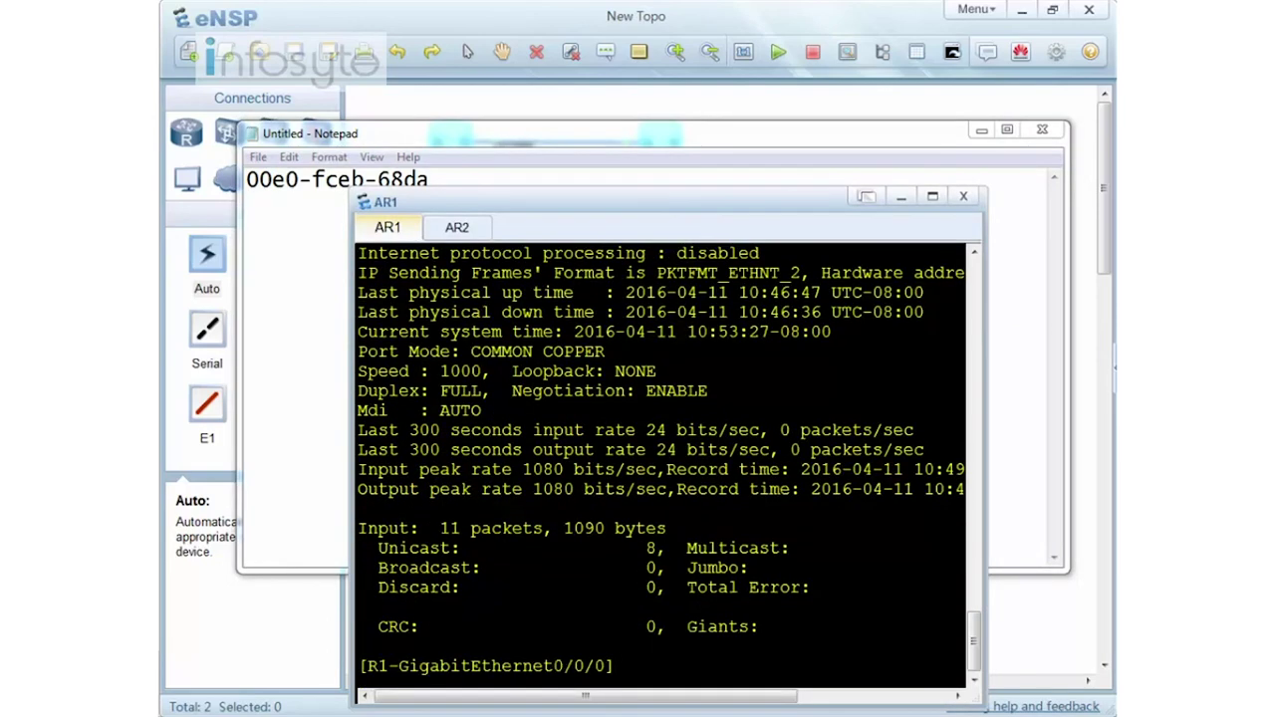
# Clear R1's console and display the IPv6 details of its g0/0/0 interface
pyautogui.rightClick(589, 521)
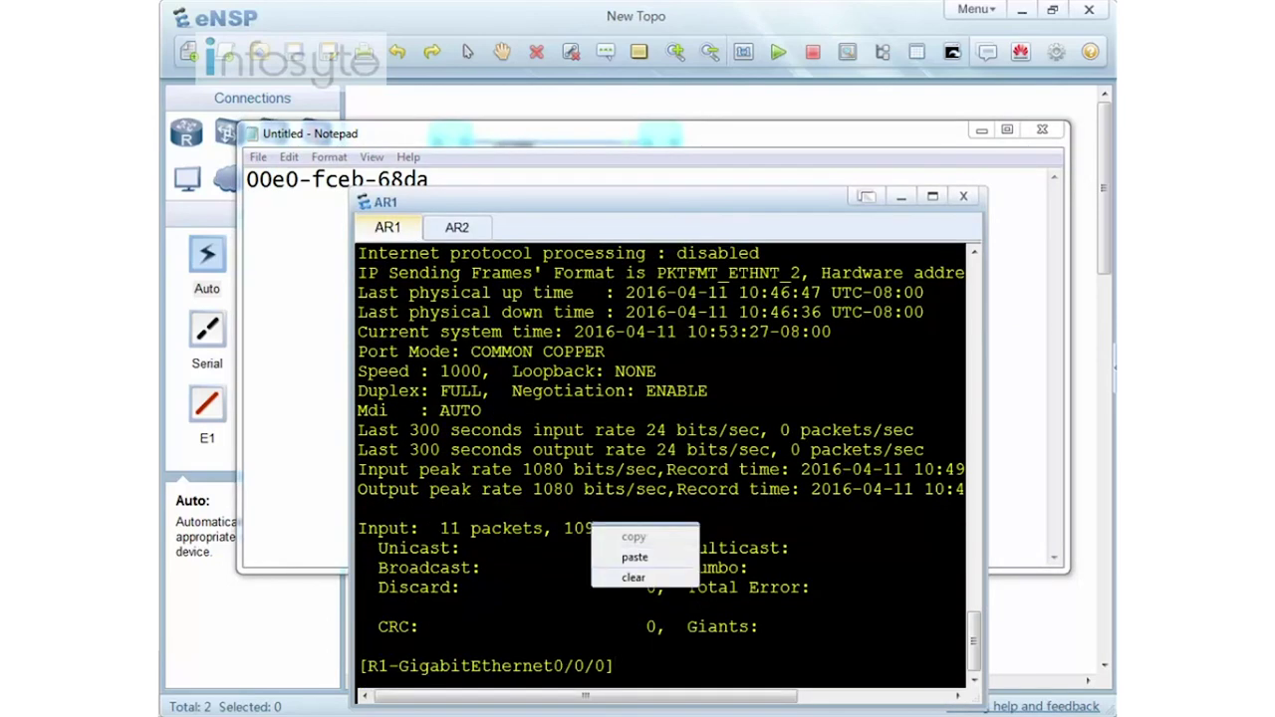
pyautogui.click(617, 573)
pyautogui.press('Return')
pyautogui.write('dis ')
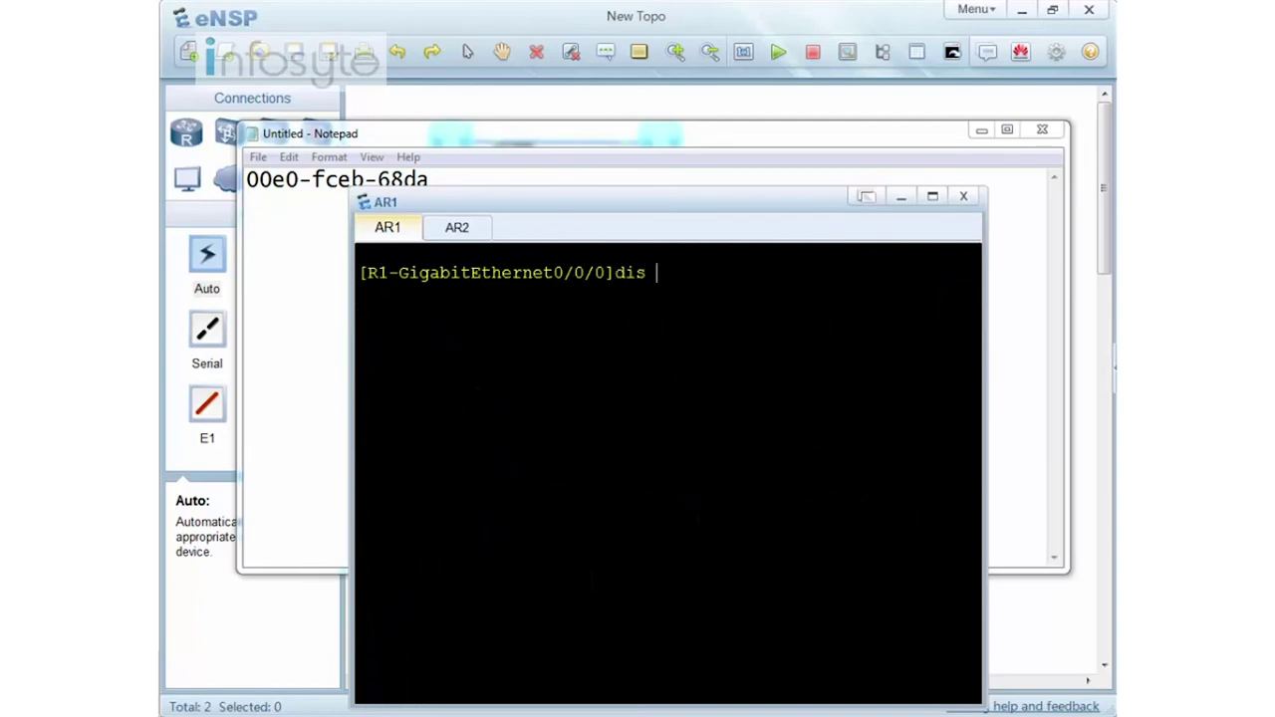
pyautogui.write('this ipv6 int')
pyautogui.press('Return')
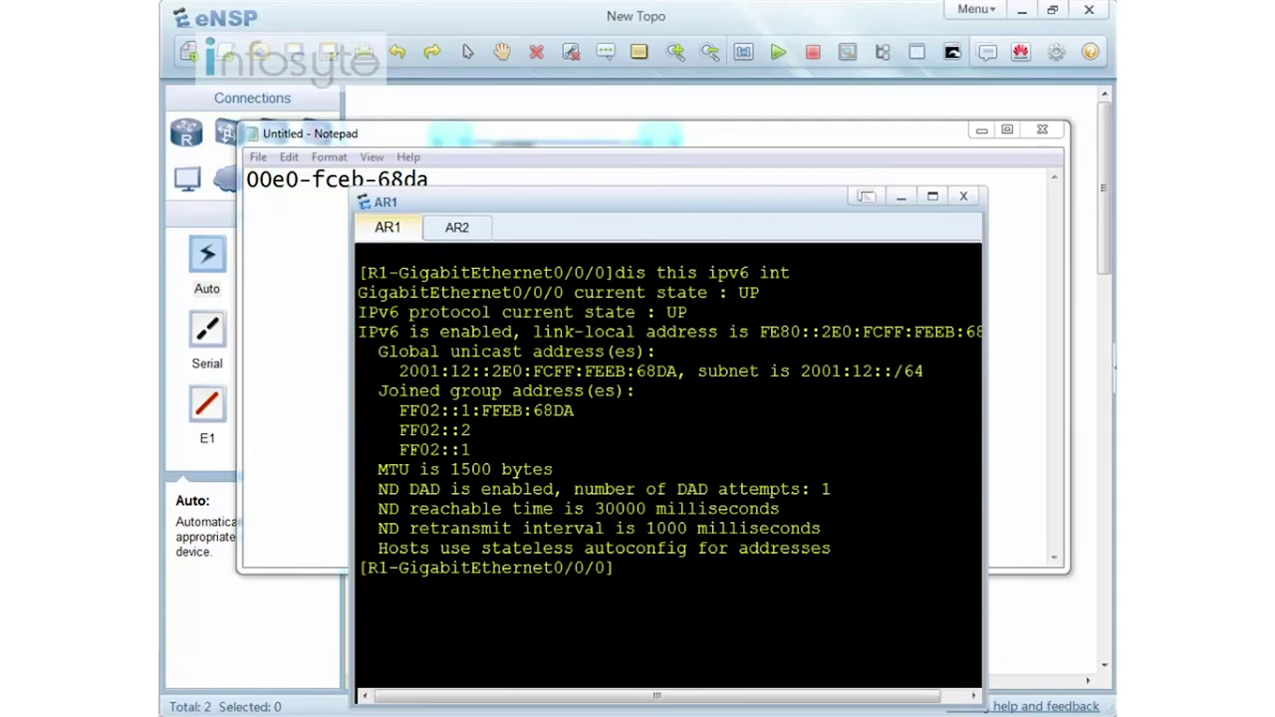
# Copy R1's global unicast address 2001:12::2E0:FCFF:FEEB:68DA onto the line below the MAC address in Notepad
pyautogui.moveTo(399, 371); pyautogui.dragTo(677, 371)
pyautogui.rightClick(663, 374)
pyautogui.click(717, 387)
pyautogui.click(488, 177)
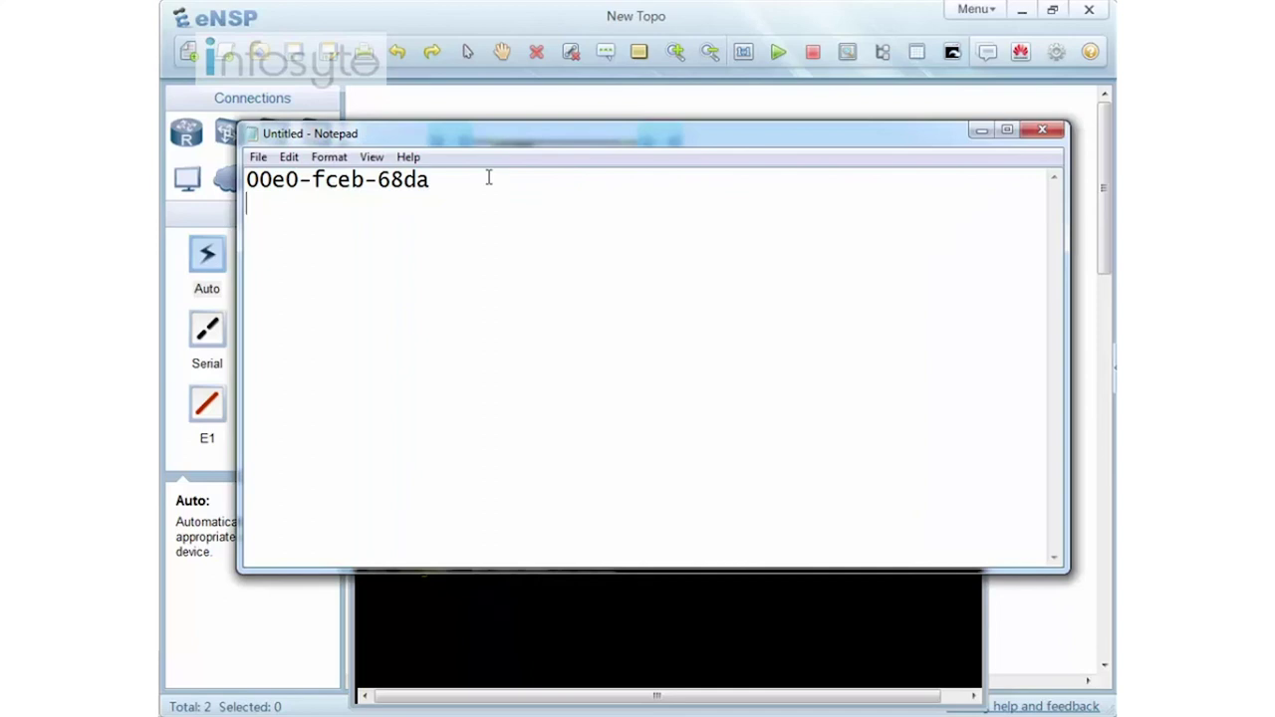
pyautogui.hotkey('ctrl', 'v')
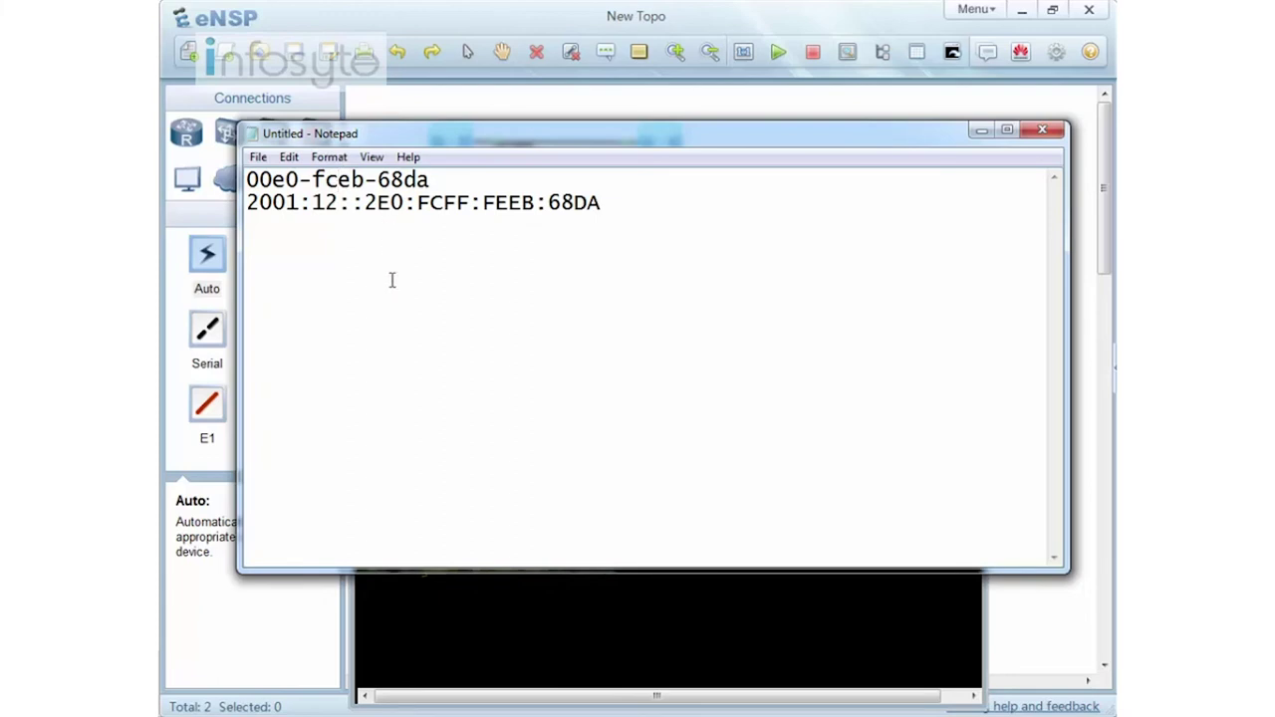
# Compare the eb-68da ending of the MAC address with the IPv6 address, then insert :FFFE: between fc and eb
pyautogui.moveTo(338, 179); pyautogui.dragTo(435, 180)
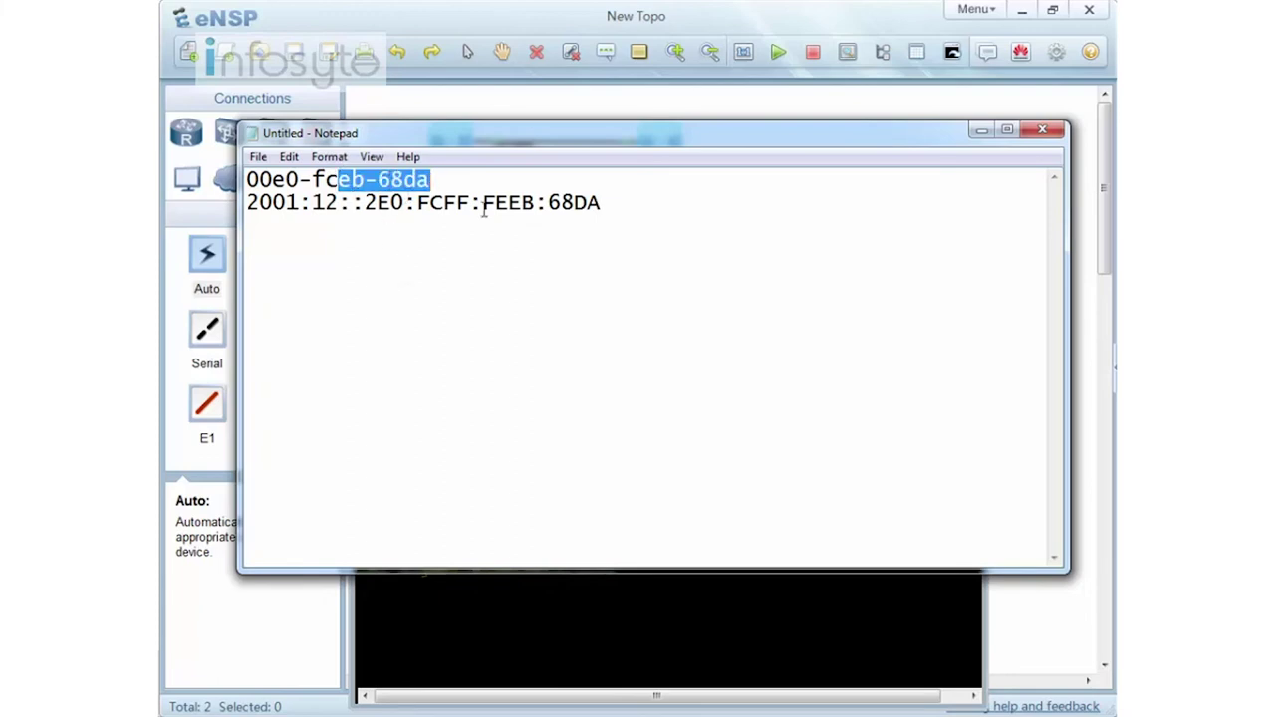
pyautogui.moveTo(509, 203); pyautogui.dragTo(599, 233)
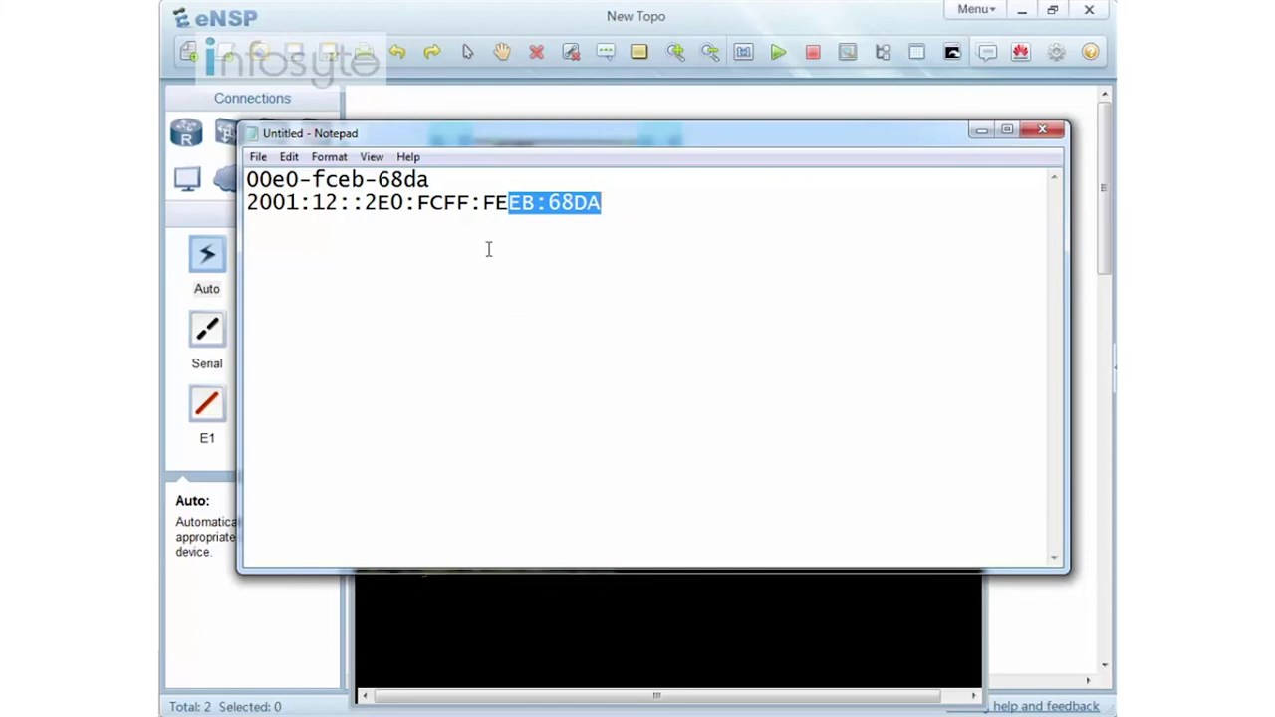
pyautogui.click(339, 180)
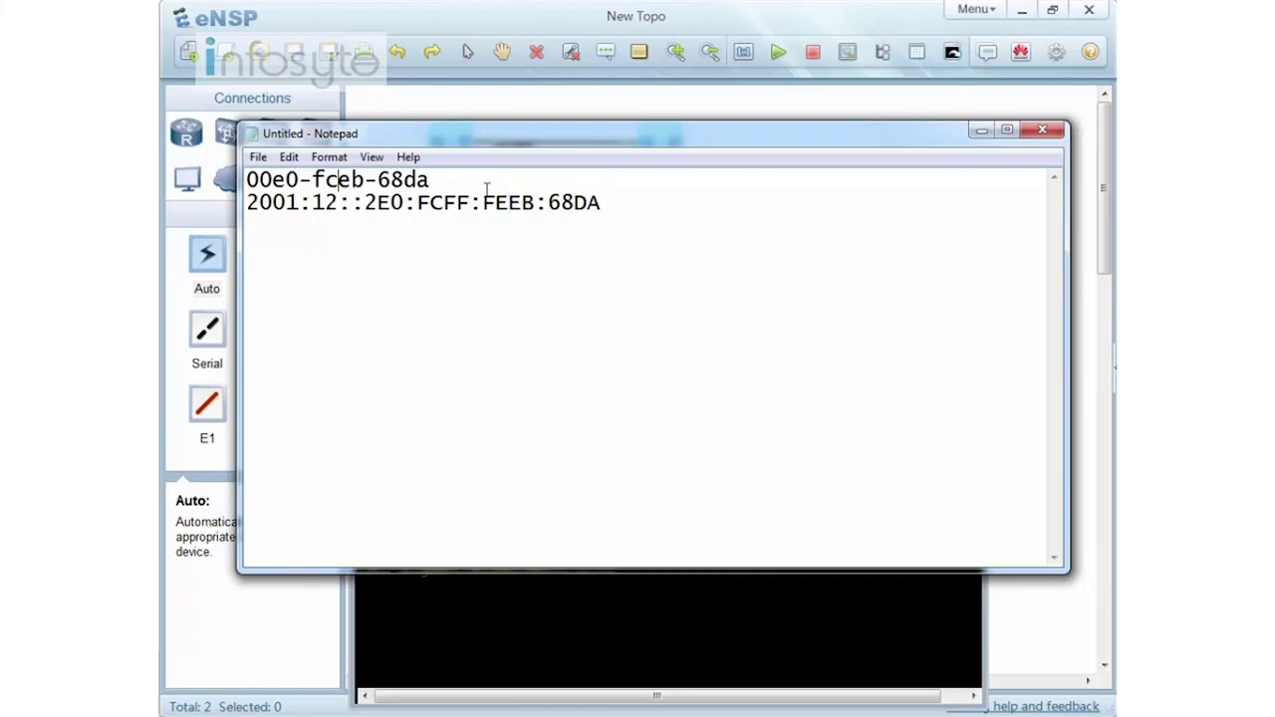
pyautogui.write(':')
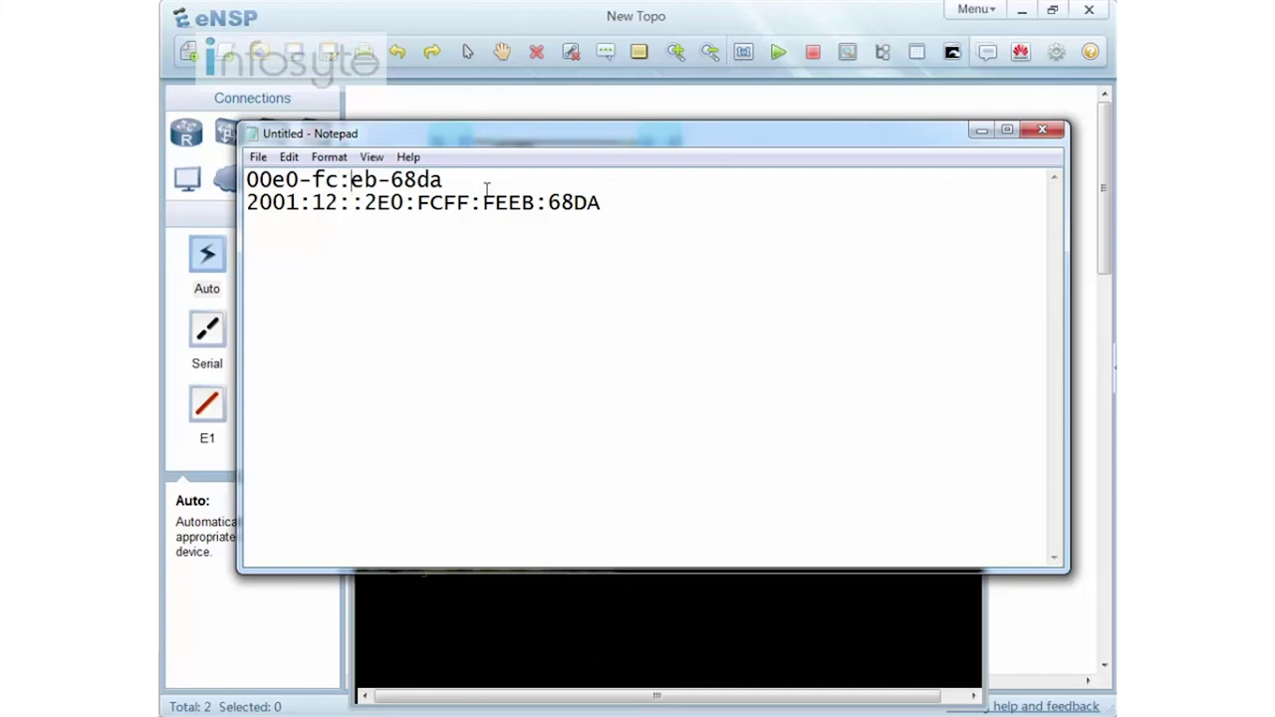
pyautogui.write('FFF')
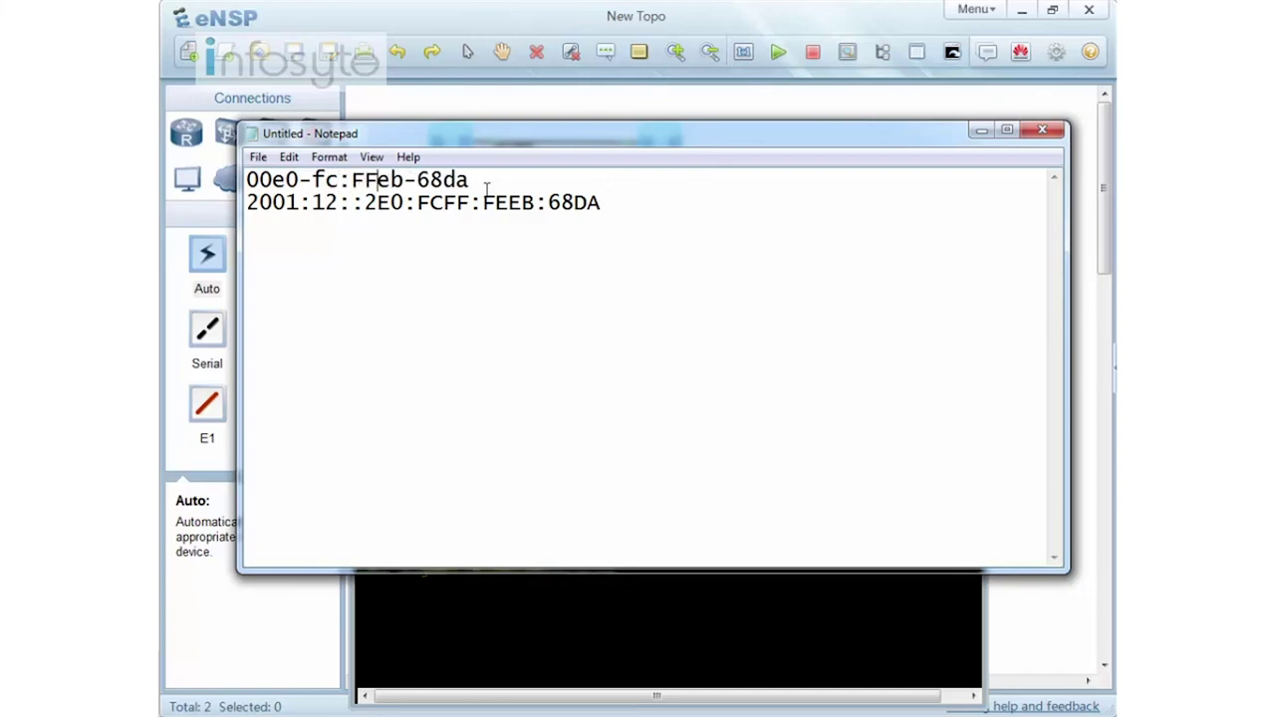
pyautogui.write('E:')
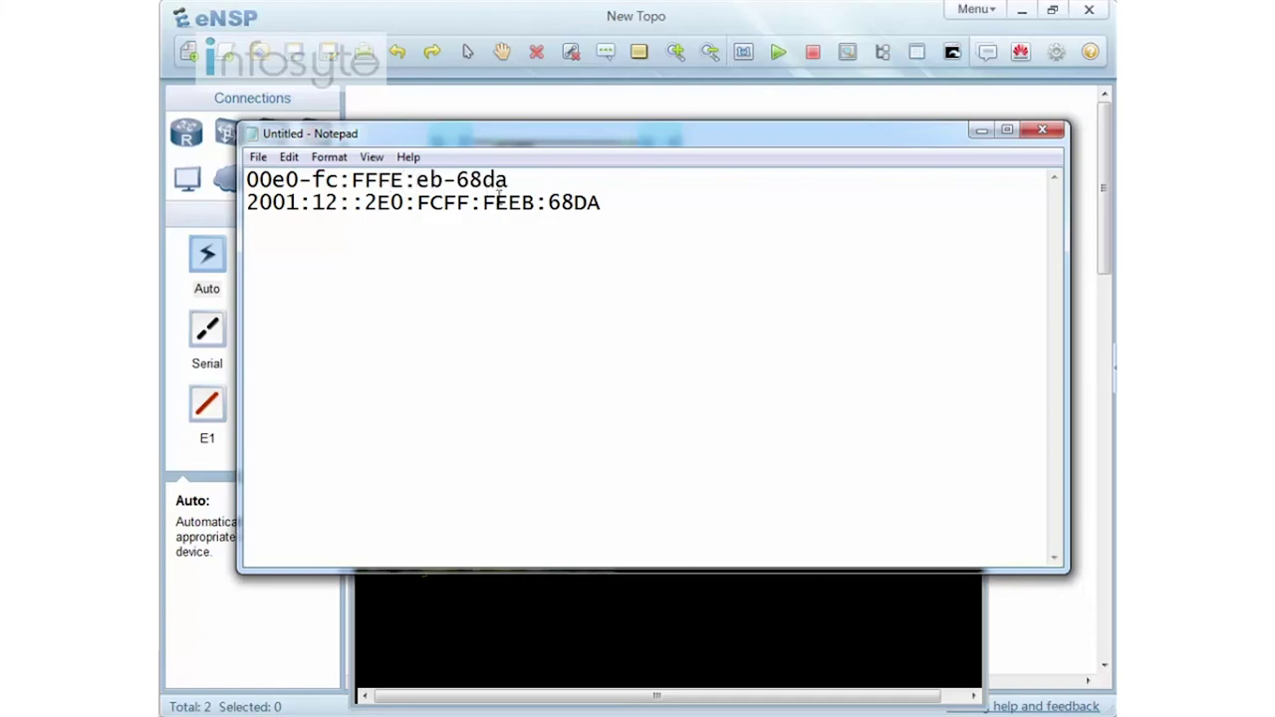
# Match the inserted part to the IPv6 address's FF:FE by removing the colon after FFFE and splitting it as FF:FE
pyautogui.moveTo(442, 203); pyautogui.dragTo(508, 203)
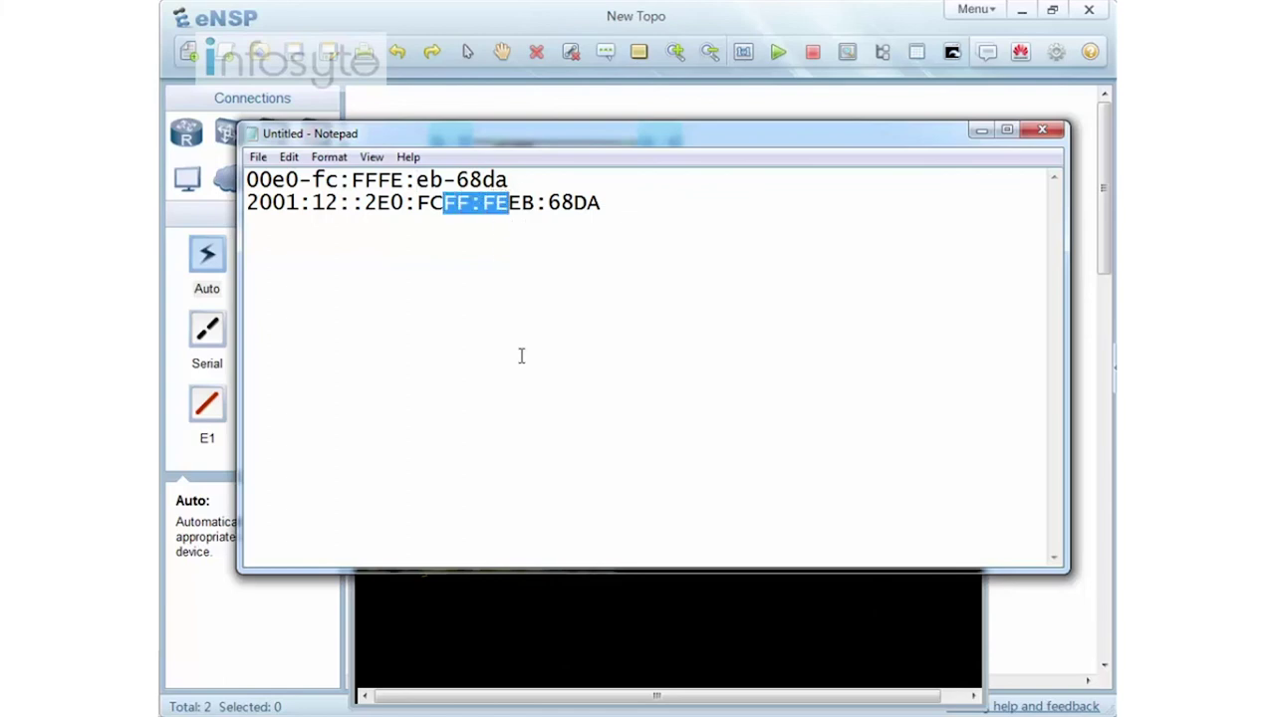
pyautogui.press('Left')
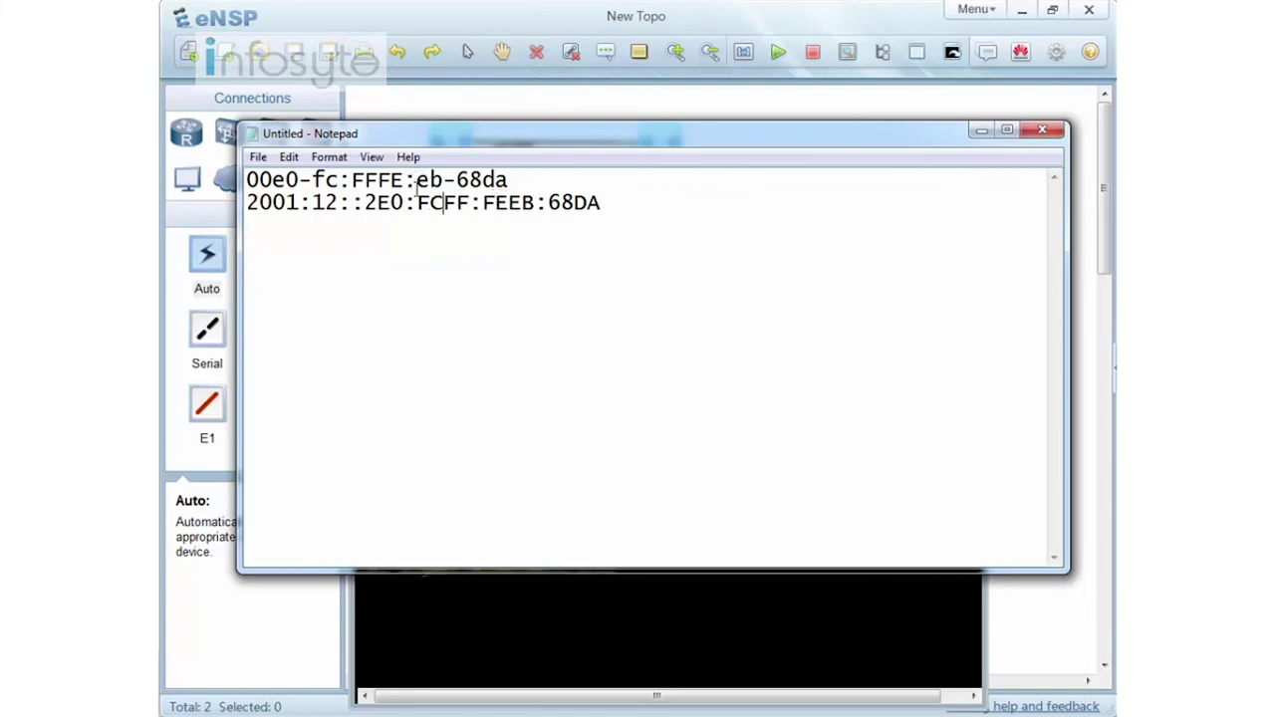
pyautogui.press('Up')
pyautogui.press('Left')
pyautogui.press('Left')
pyautogui.press('BackSpace')
pyautogui.press('Left')
pyautogui.press('Left')
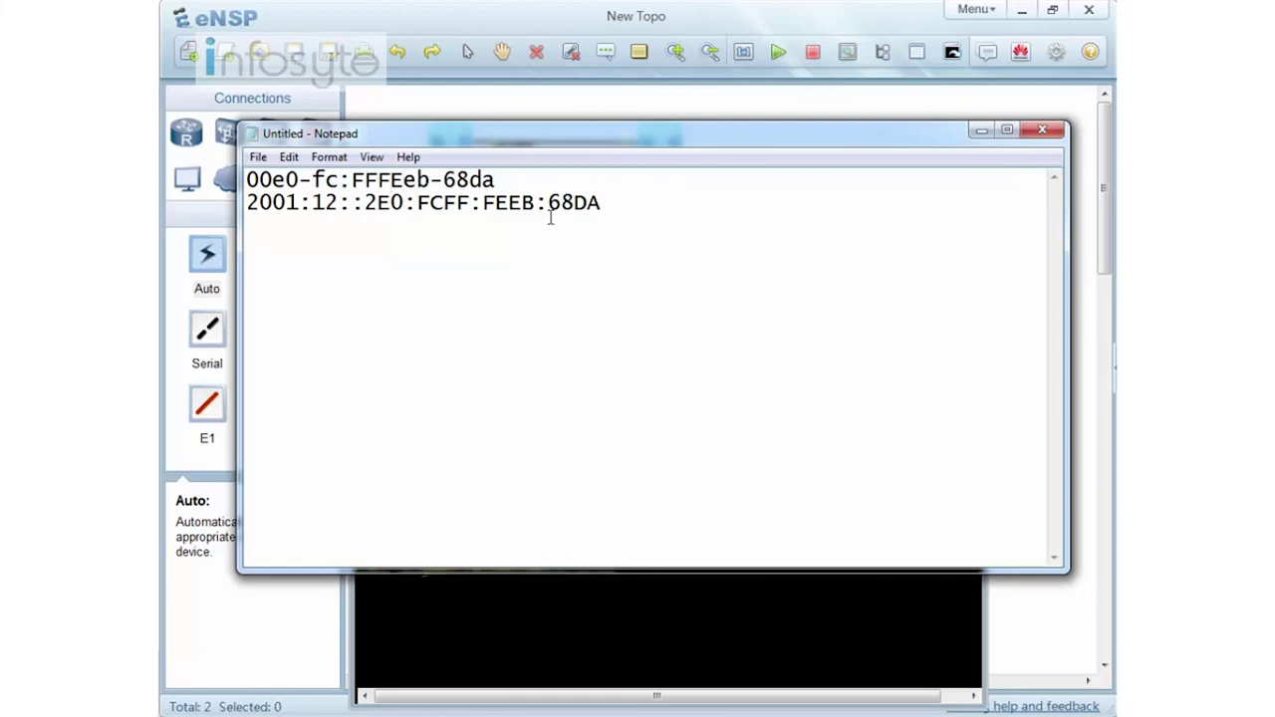
pyautogui.write(':')
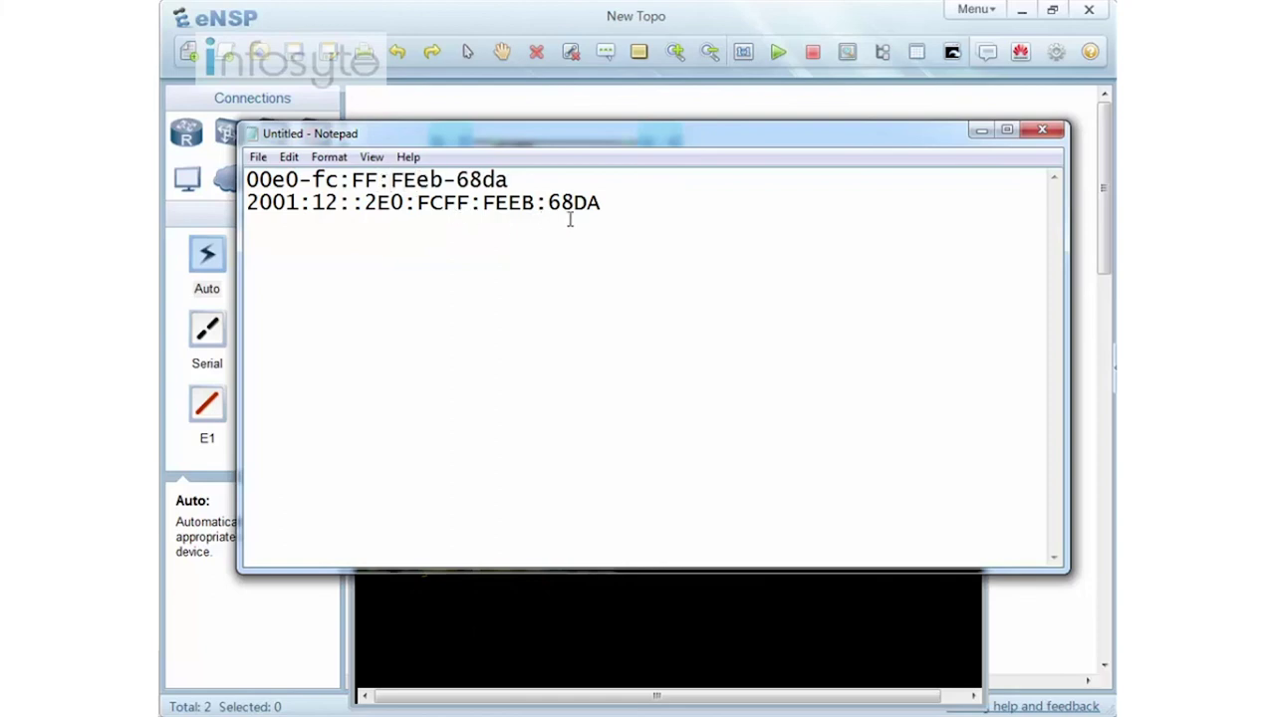
# Remove the colon between fc and FF in the MAC line and compare its groups with the IPv6 address
pyautogui.moveTo(457, 179); pyautogui.dragTo(496, 175)
pyautogui.moveTo(393, 180); pyautogui.dragTo(444, 179)
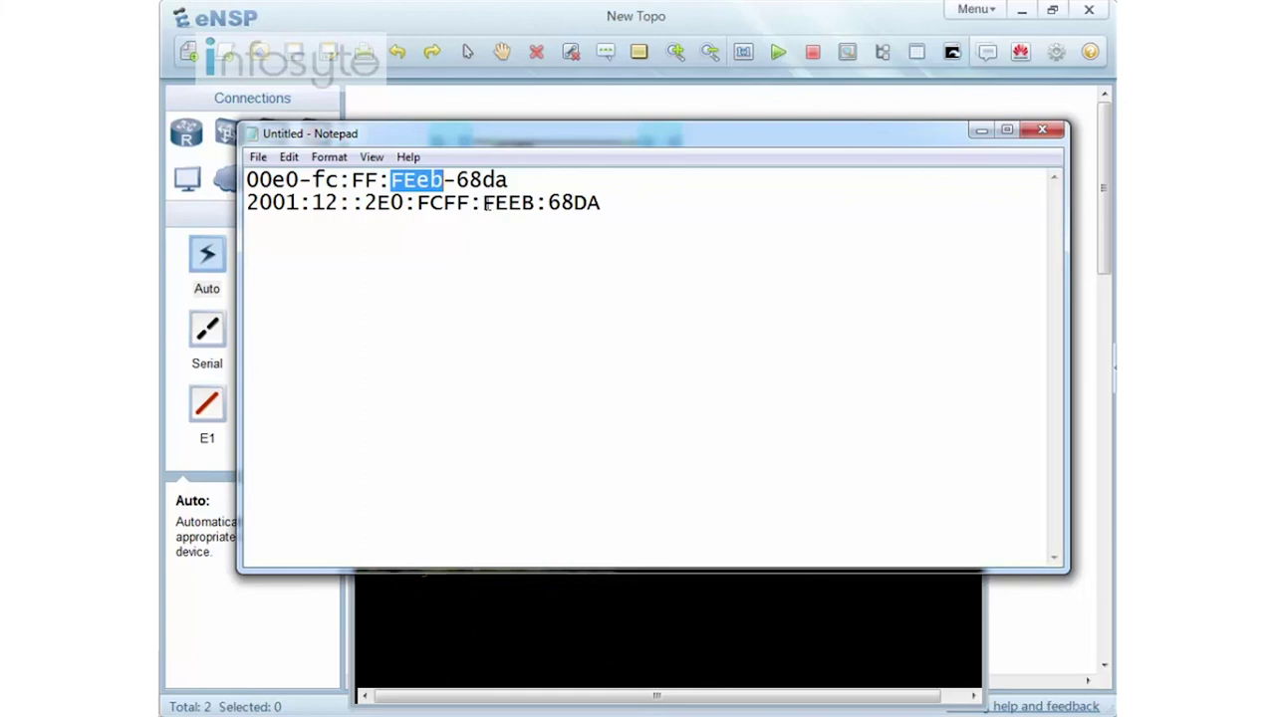
pyautogui.click(351, 179)
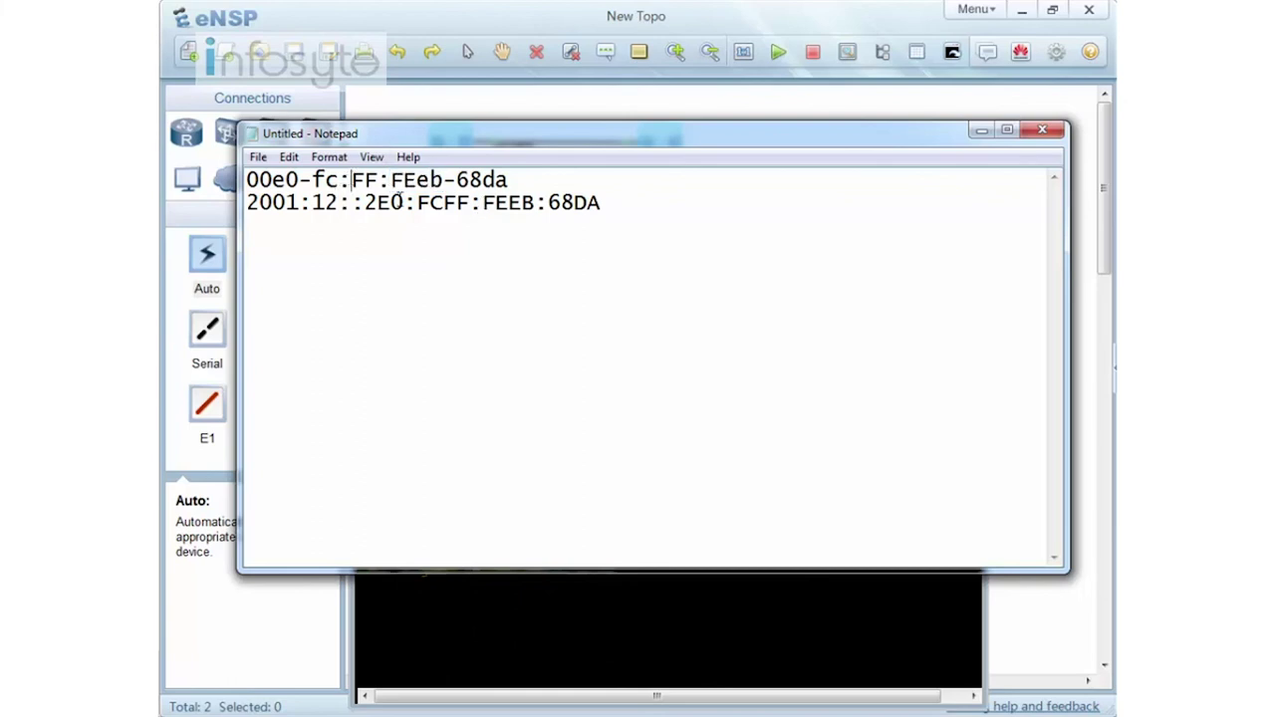
pyautogui.press('BackSpace')
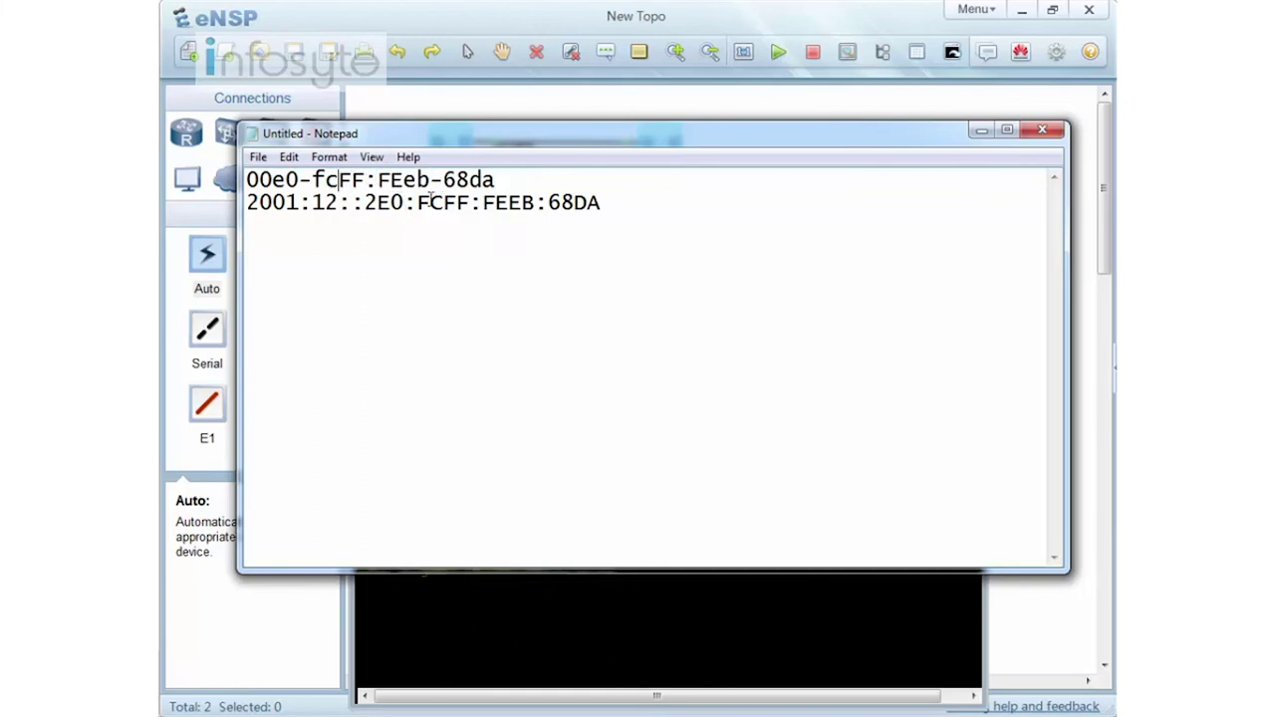
pyautogui.moveTo(417, 202); pyautogui.dragTo(470, 202)
pyautogui.moveTo(312, 180); pyautogui.dragTo(366, 181)
# Insert two blank lines between the expanded MAC address and the IPv6 address
pyautogui.click(414, 272)
pyautogui.click(509, 181)
pyautogui.press('Return')
pyautogui.press('Return')
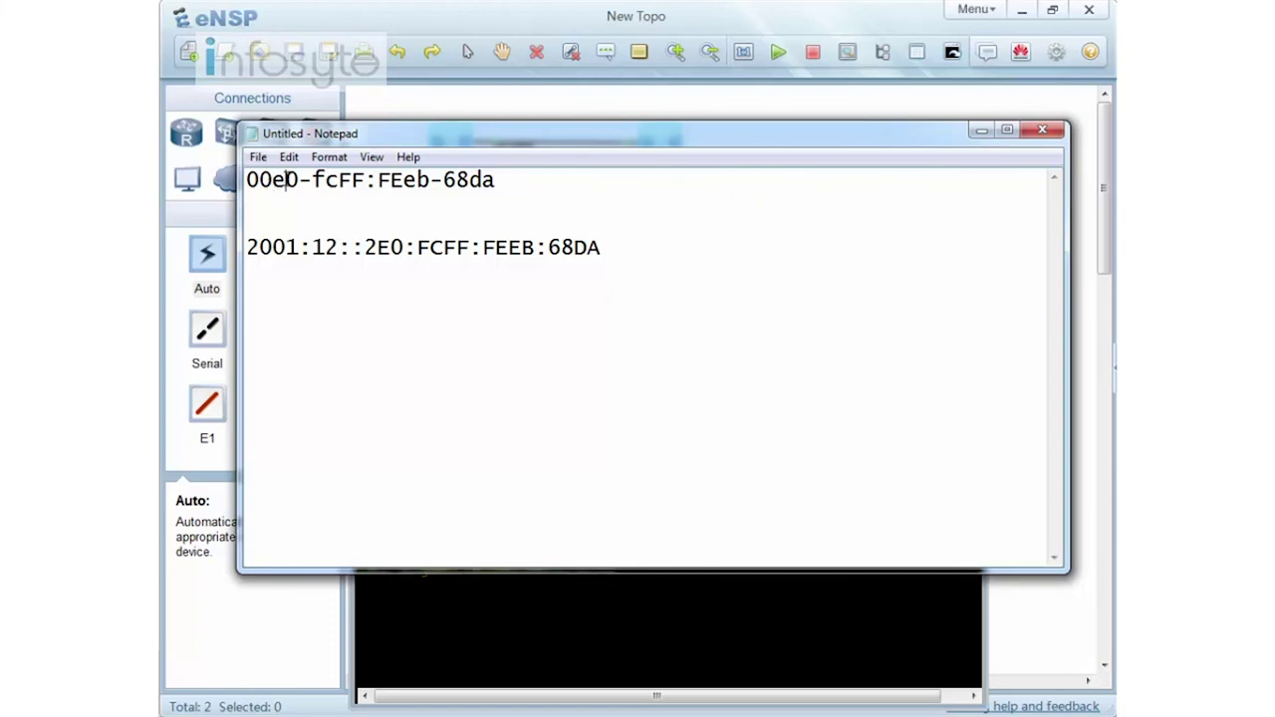
# Compare e0 in both addresses, separate the MAC's leading 00 with a space, and write 0000 0000 on the line below
pyautogui.moveTo(272, 181); pyautogui.dragTo(301, 180)
pyautogui.moveTo(377, 248); pyautogui.dragTo(403, 247)
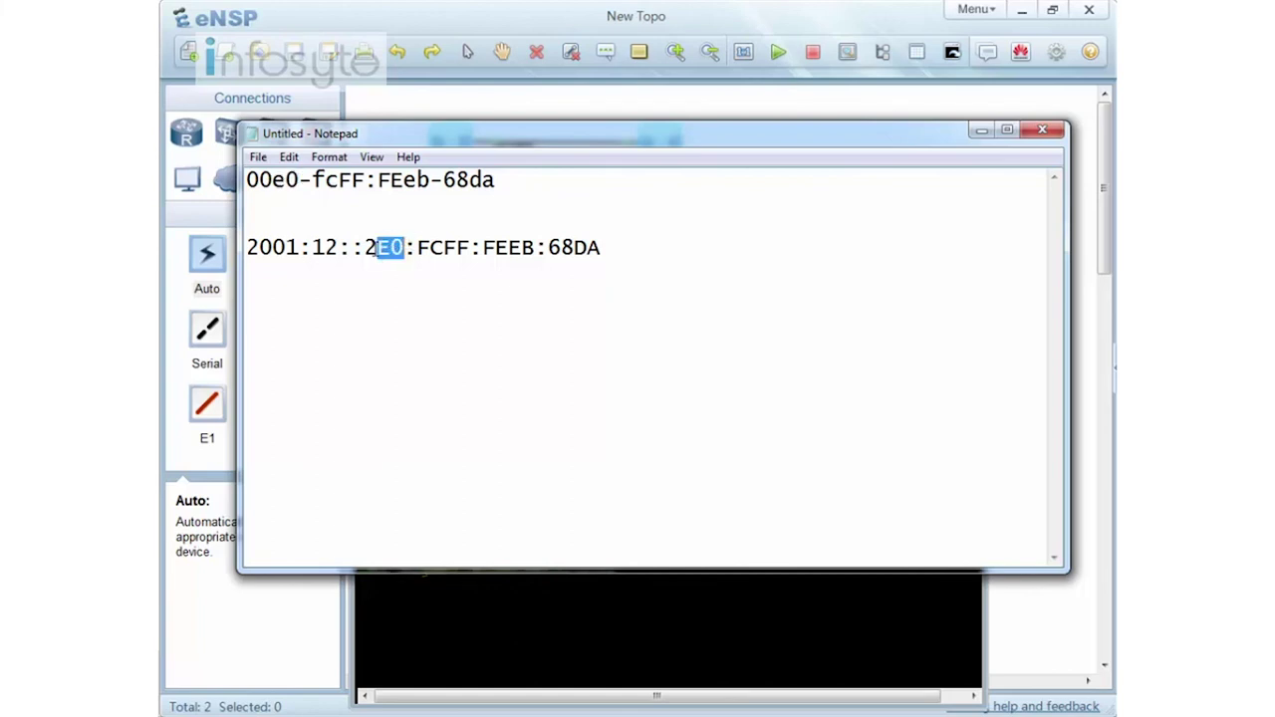
pyautogui.click(272, 180)
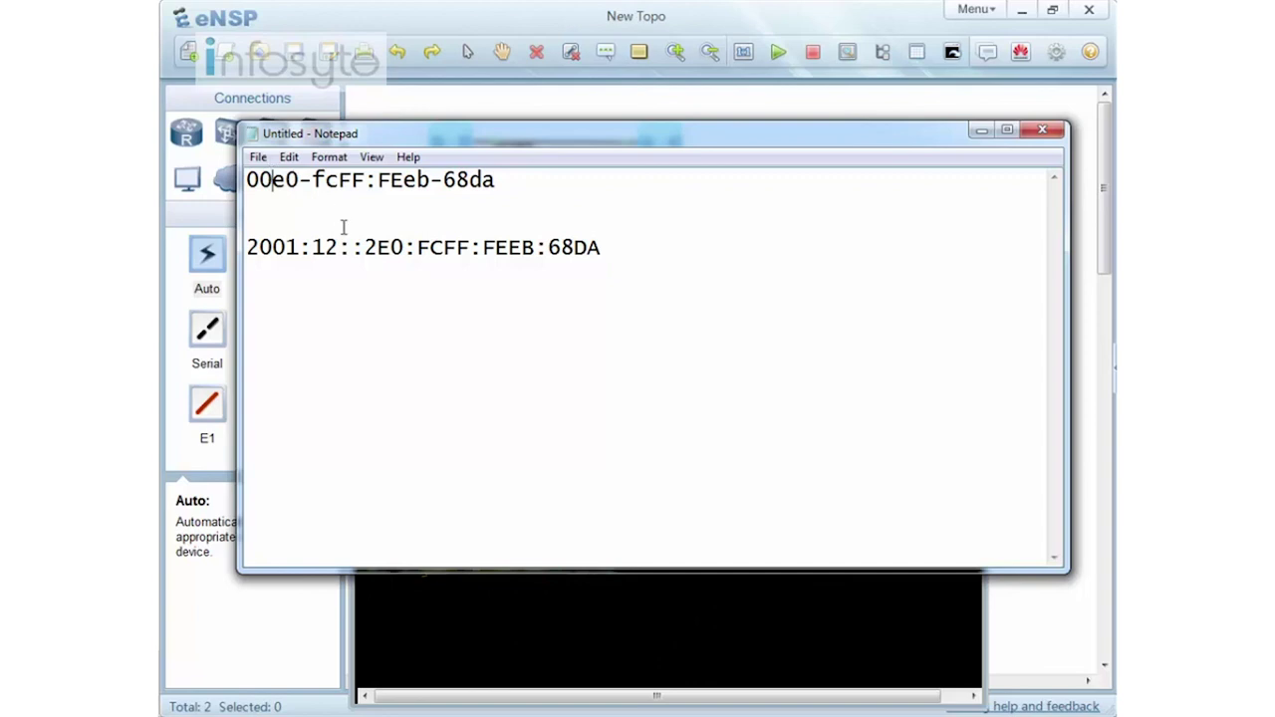
pyautogui.click(263, 208)
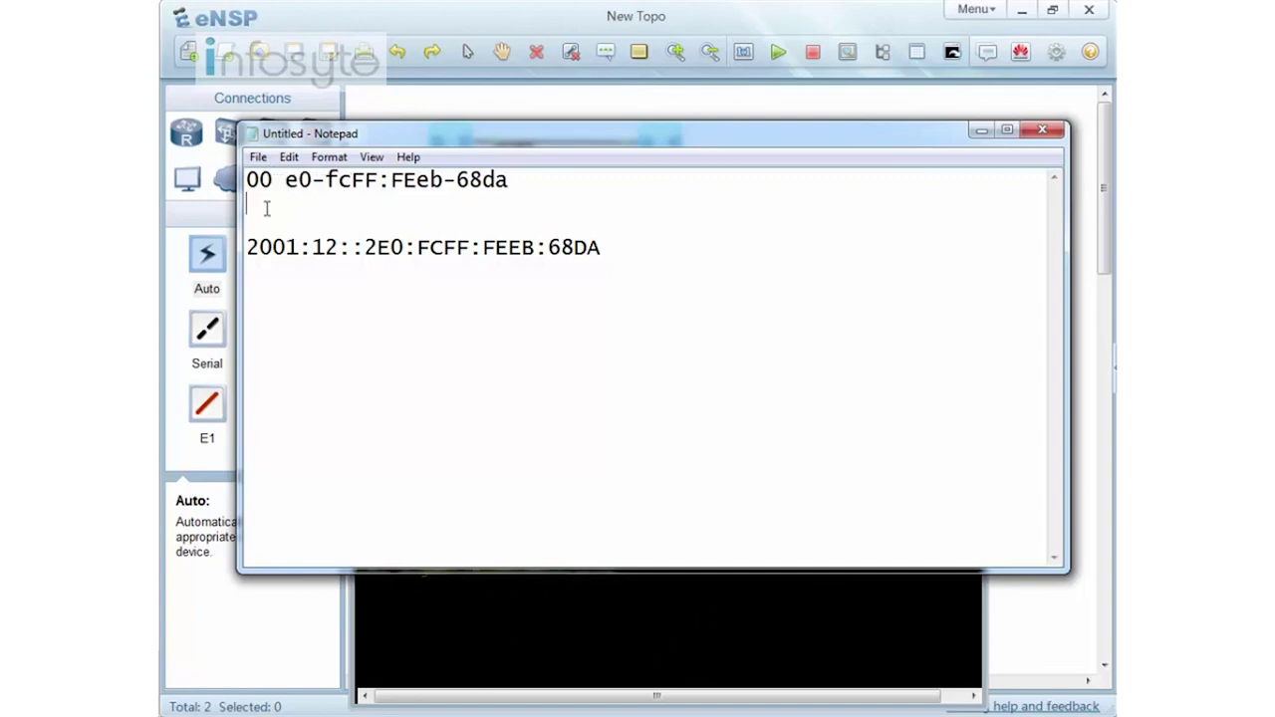
pyautogui.write('0000 0000')
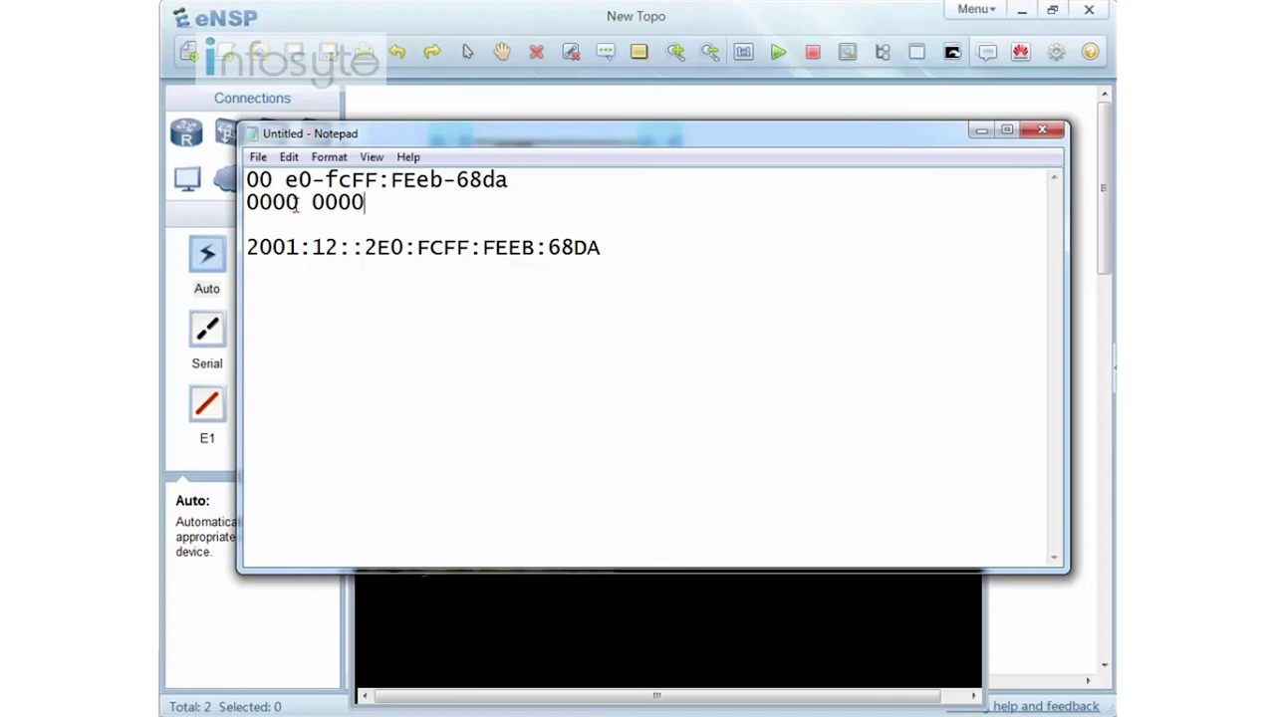
# Flip the seventh bit so the binary line reads 0000 0010, and write its hexadecimal form 02 underneath
pyautogui.click(348, 203)
pyautogui.hotkey('shift', 'Down')
pyautogui.press('Left')
pyautogui.hotkey('shift', 'Left')
pyautogui.write('1')
pyautogui.press('End')
pyautogui.press('Return')
pyautogui.write('0')
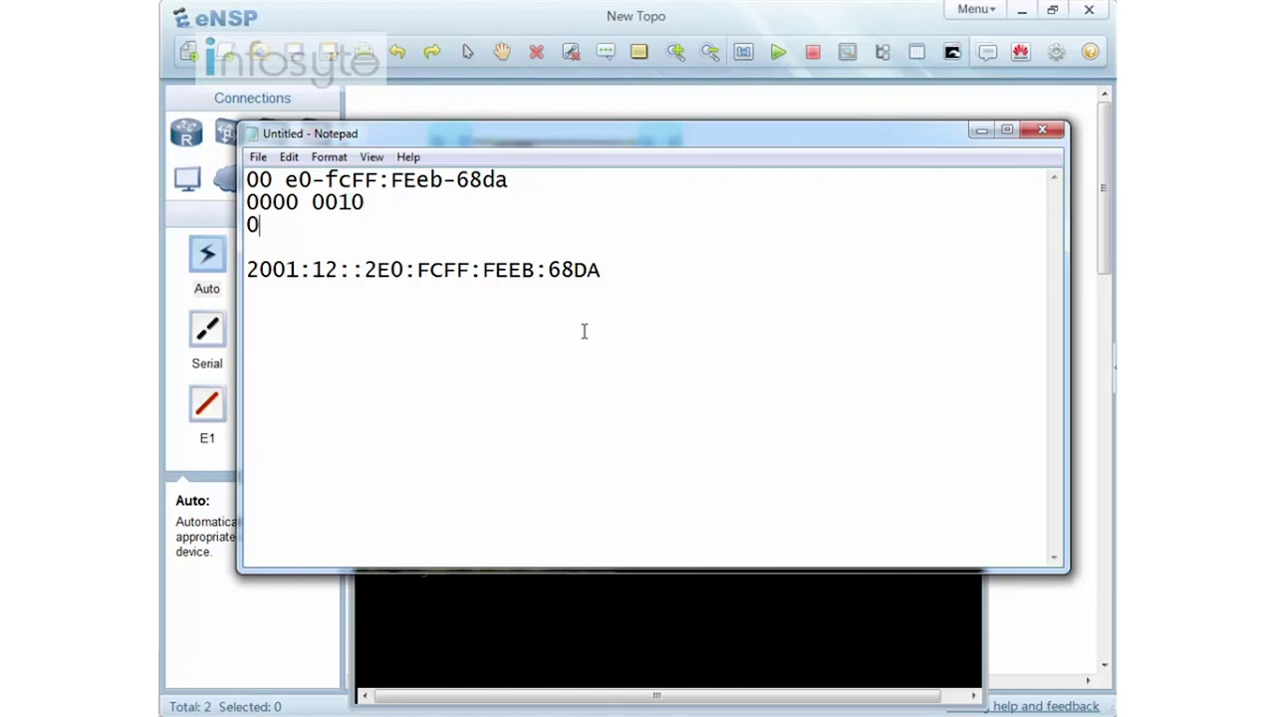
pyautogui.write('2')
# Compare 02 with the start of the IPv6 interface identifier and label the address line with -EUI64
pyautogui.moveTo(364, 270); pyautogui.dragTo(376, 270)
pyautogui.moveTo(260, 225); pyautogui.dragTo(247, 225)
pyautogui.moveTo(365, 270); pyautogui.dragTo(601, 290)
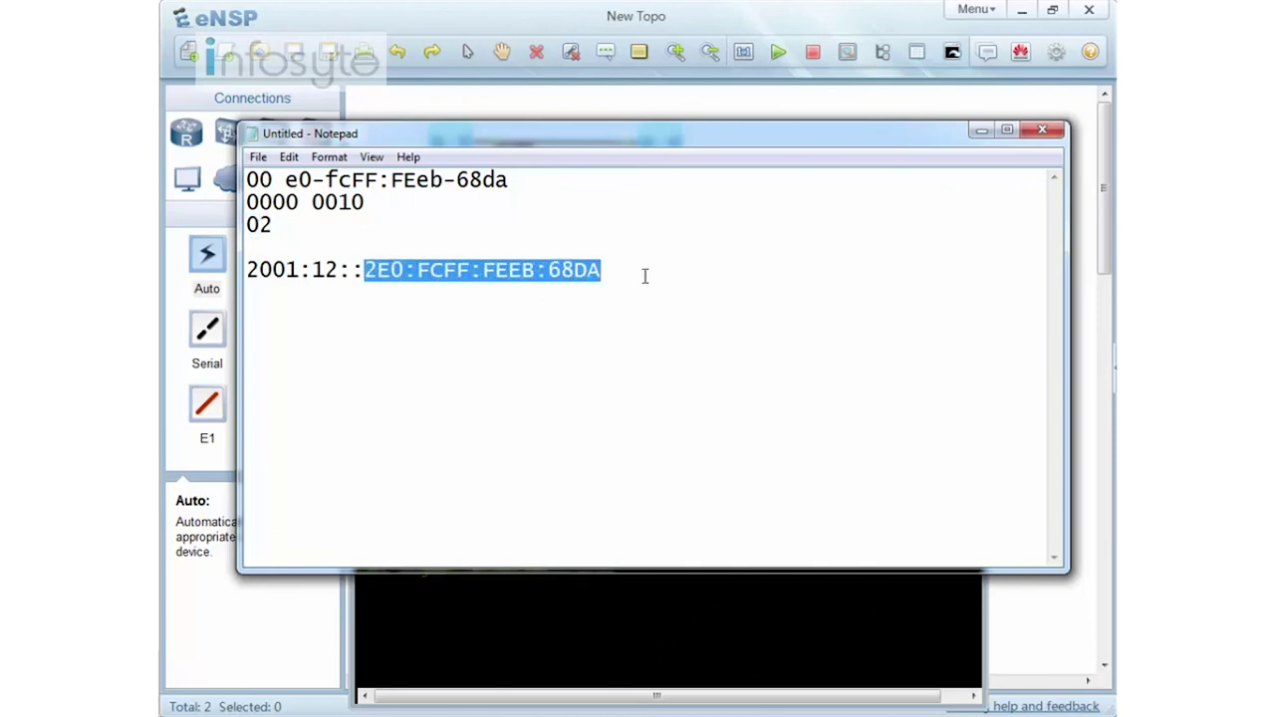
pyautogui.click(646, 272)
pyautogui.write('-E')
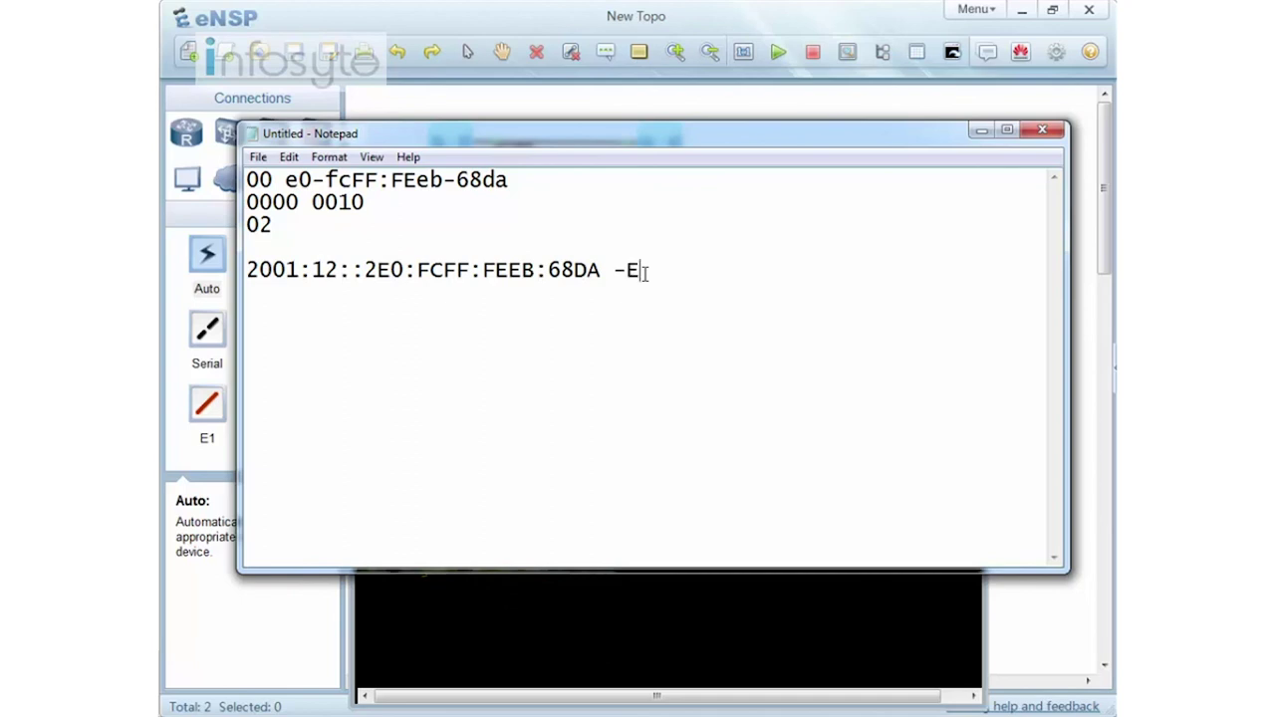
pyautogui.write('UI64')
# Examine the 2001:12 prefix and the full address in Notepad, then locate the same global unicast address in R1's console
pyautogui.moveTo(339, 269); pyautogui.dragTo(245, 270)
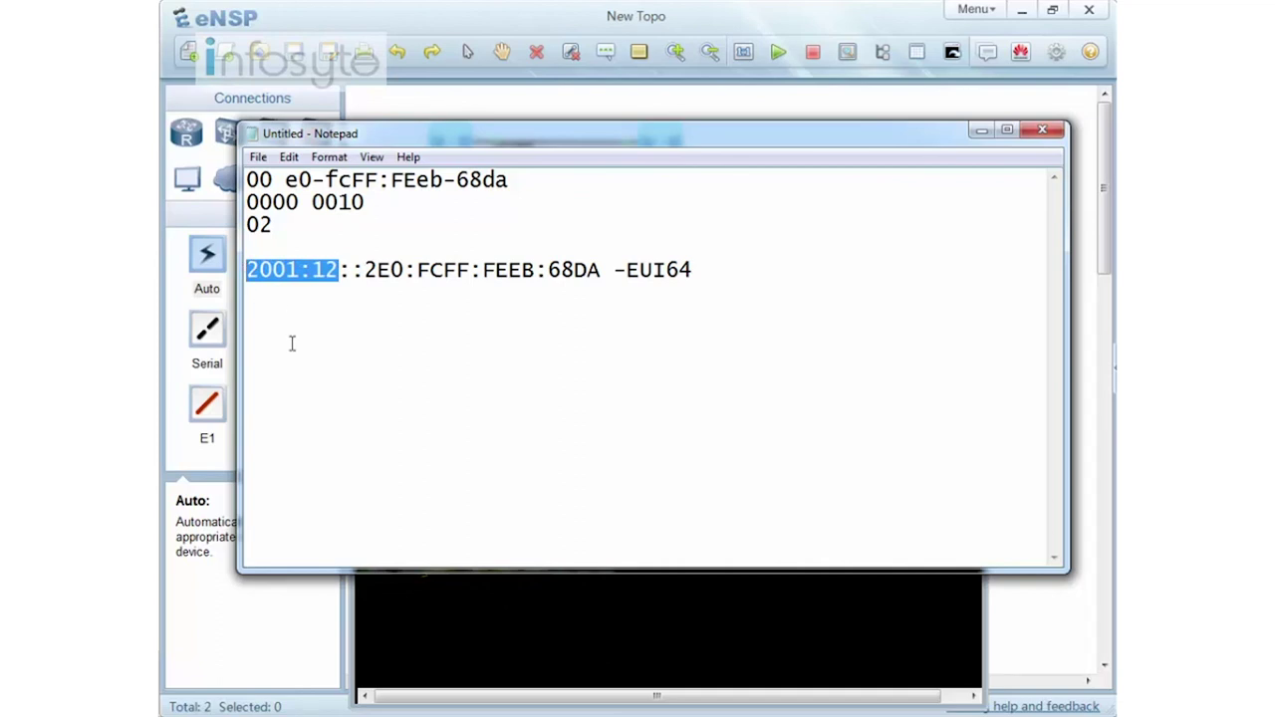
pyautogui.moveTo(603, 270); pyautogui.dragTo(232, 285)
pyautogui.click(598, 618)
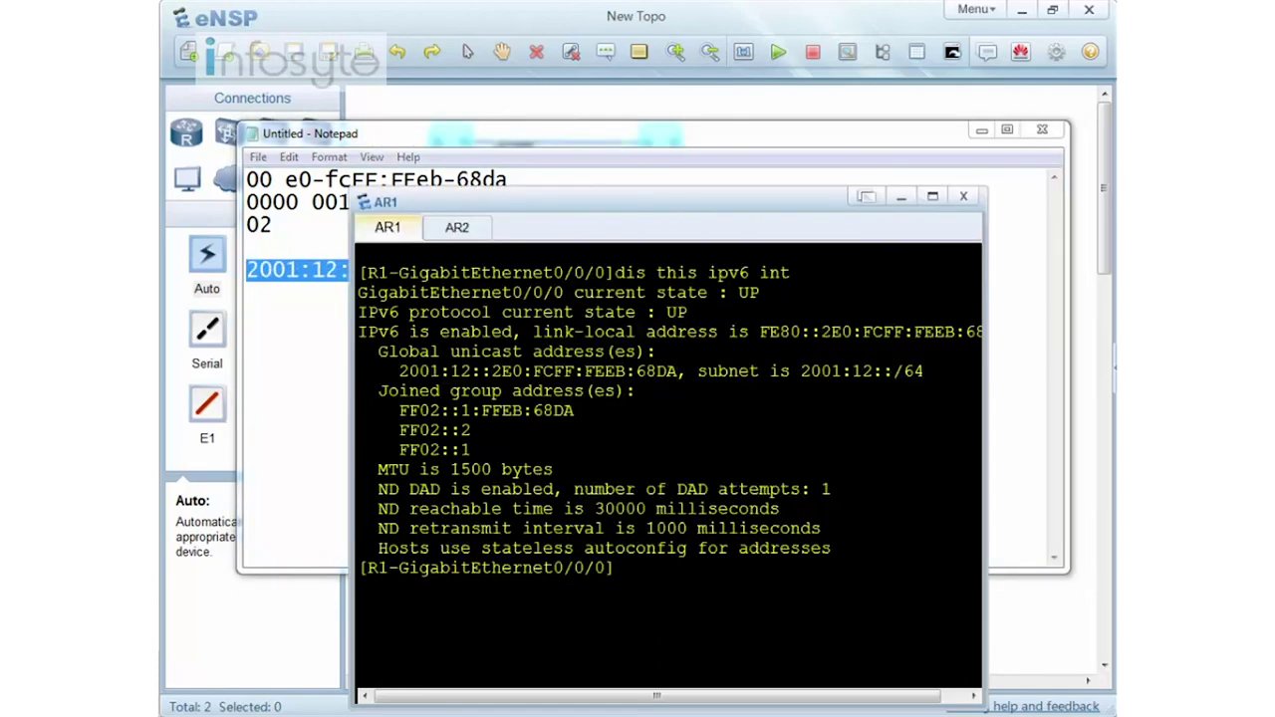
pyautogui.moveTo(400, 370); pyautogui.dragTo(678, 371)
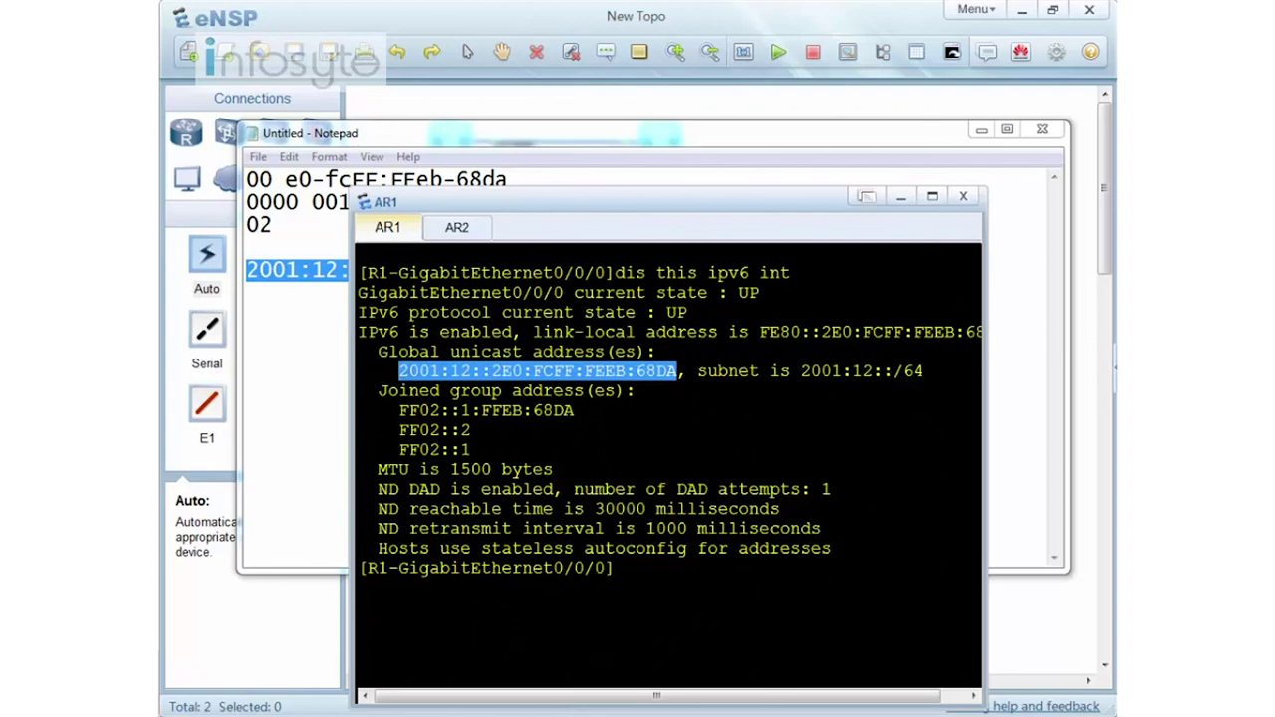
# Check the configuration of R2's g0/0/0 and assign it the IPv6 prefix 2001:12:: with length 64 using the eui-64 option
pyautogui.click(456, 228)
pyautogui.write('dis this')
pyautogui.press('Return')
pyautogui.write('ipv6 add ')
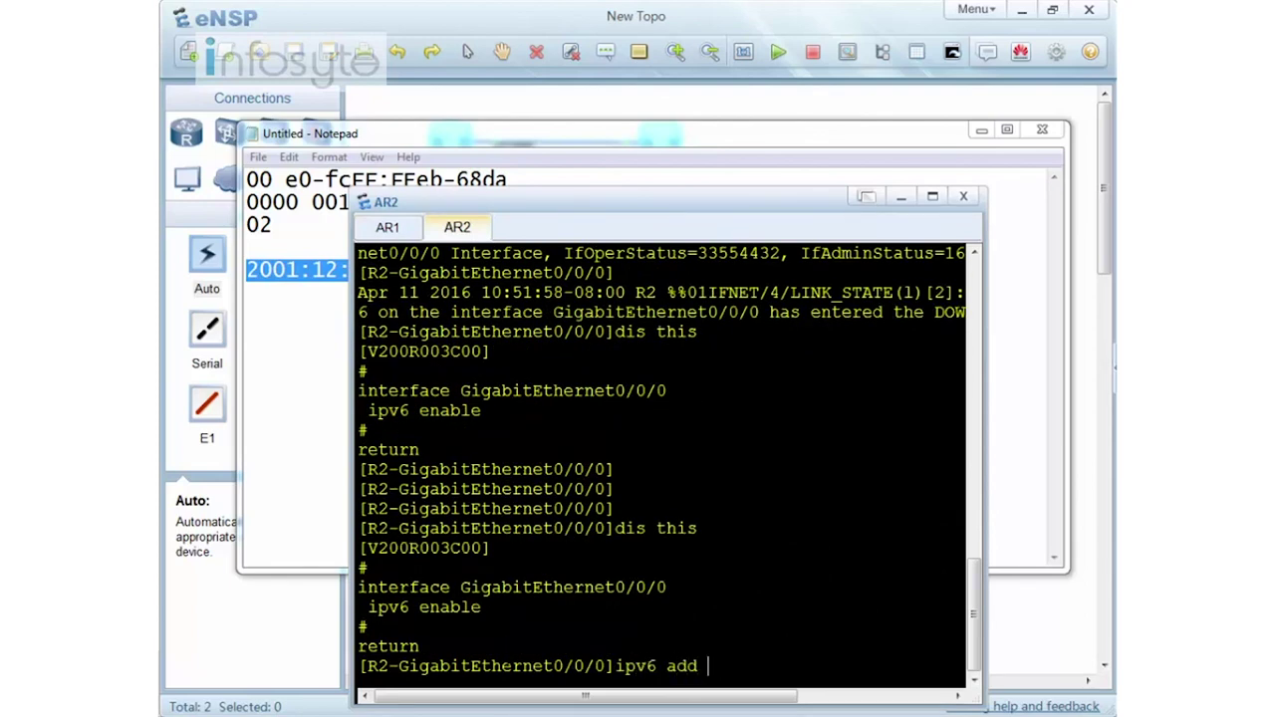
pyautogui.write('2001:12:: 64 e')
pyautogui.press('Tab')
pyautogui.press('Return')
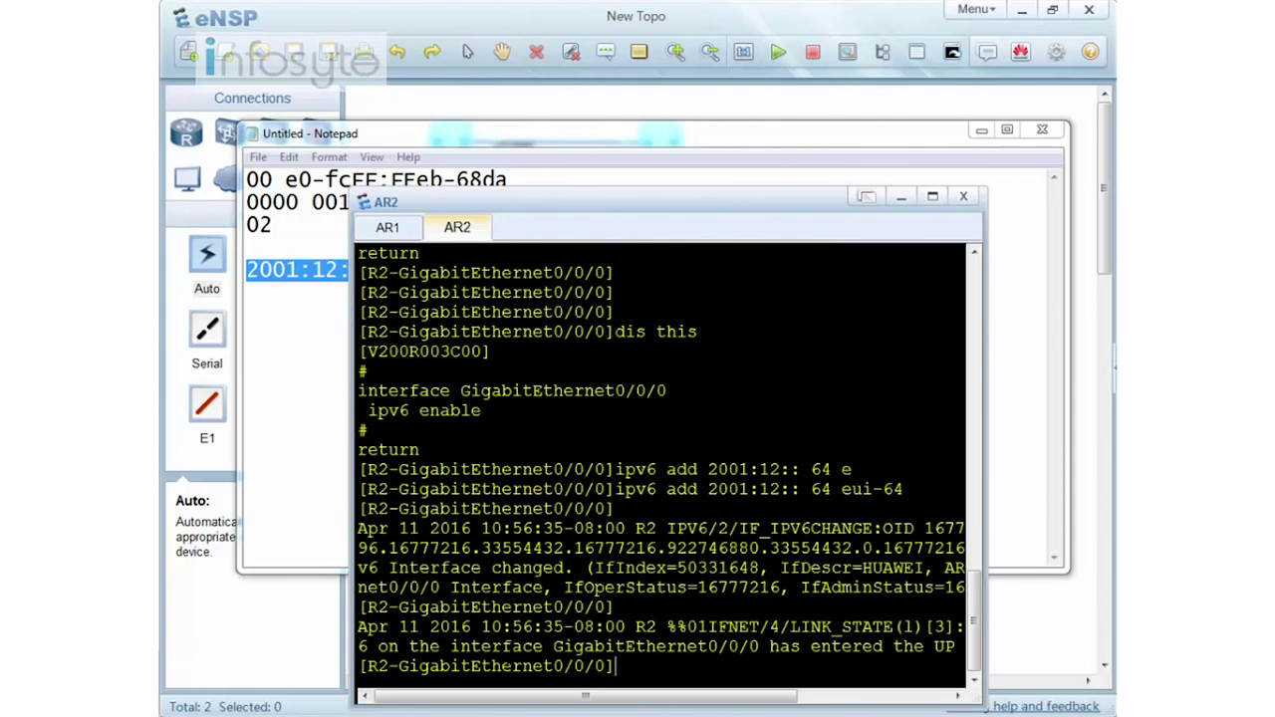
# Display the configuration and IPv6 details of R2's g0/0/0
pyautogui.write('dis this')
pyautogui.press('Return')
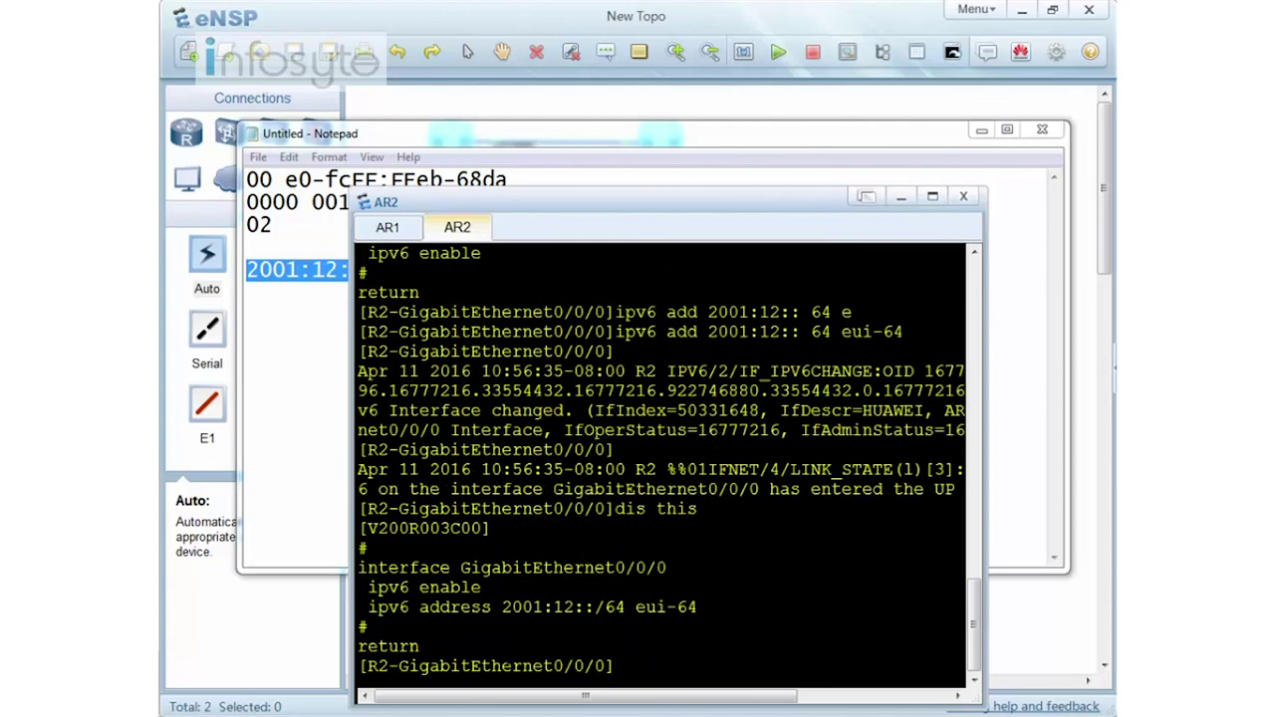
pyautogui.write('dis this ipv6 int')
pyautogui.press('Return')
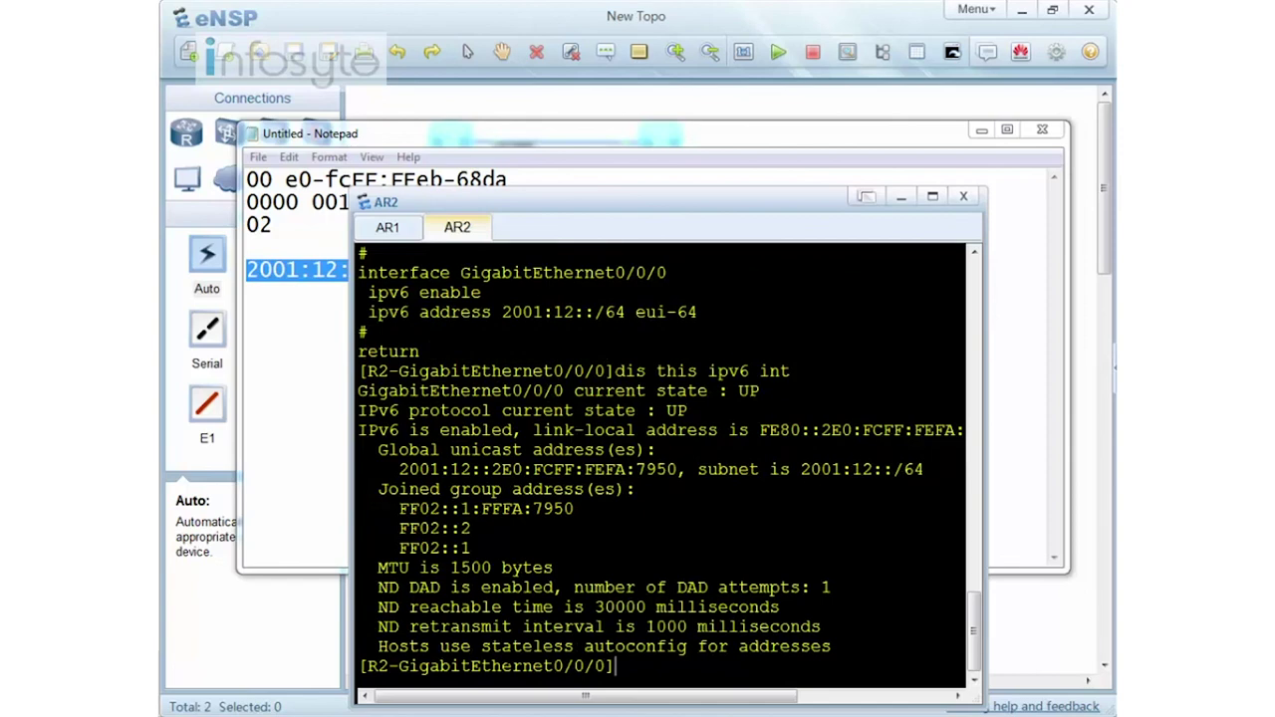
# Copy R2's global unicast address 2001:12::2E0:FCFF:FEFA:7950 and ping it over IPv6 from R1
pyautogui.moveTo(398, 469); pyautogui.dragTo(679, 469)
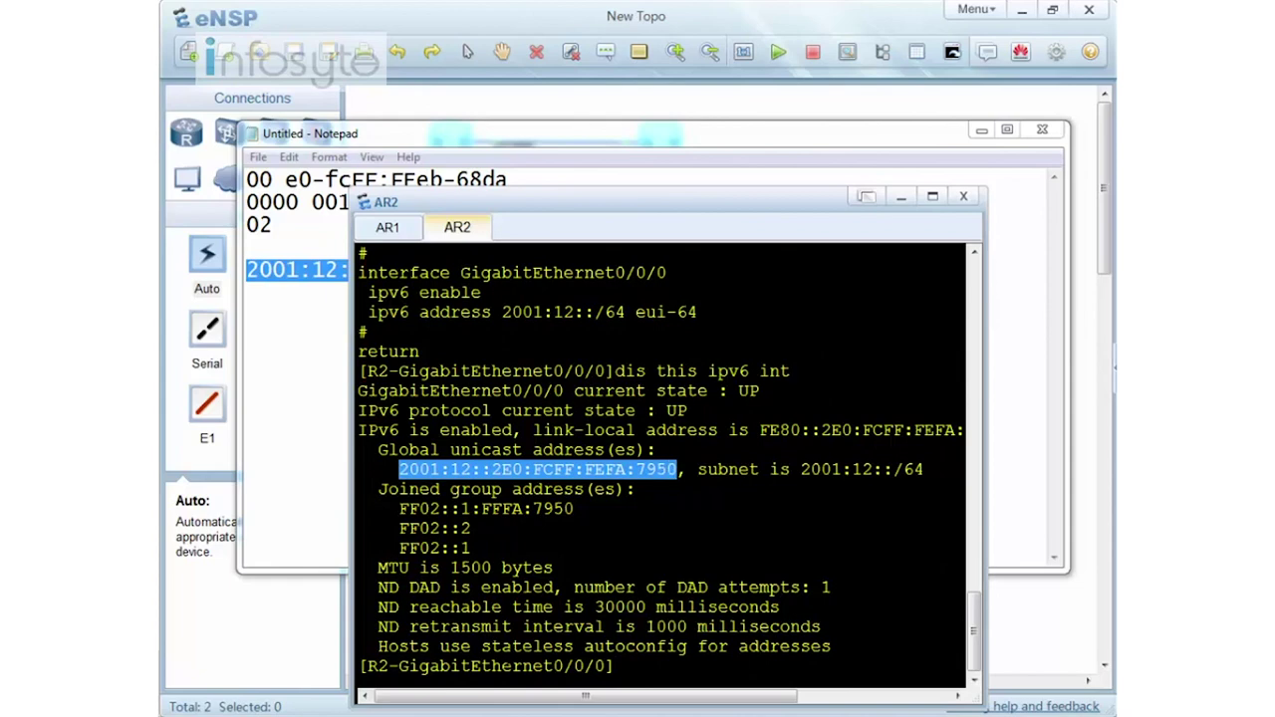
pyautogui.rightClick(680, 469)
pyautogui.click(697, 483)
pyautogui.click(388, 227)
pyautogui.write('ping ipv6')
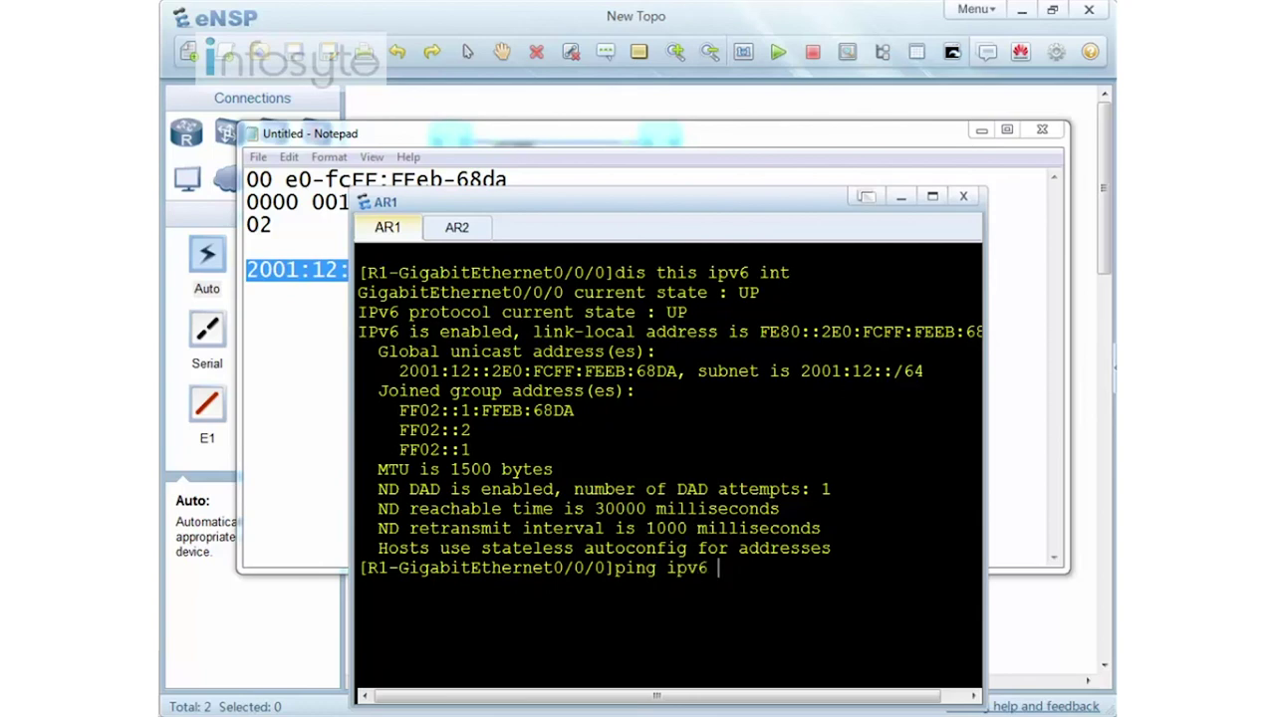
pyautogui.rightClick(702, 415)
pyautogui.click(745, 447)
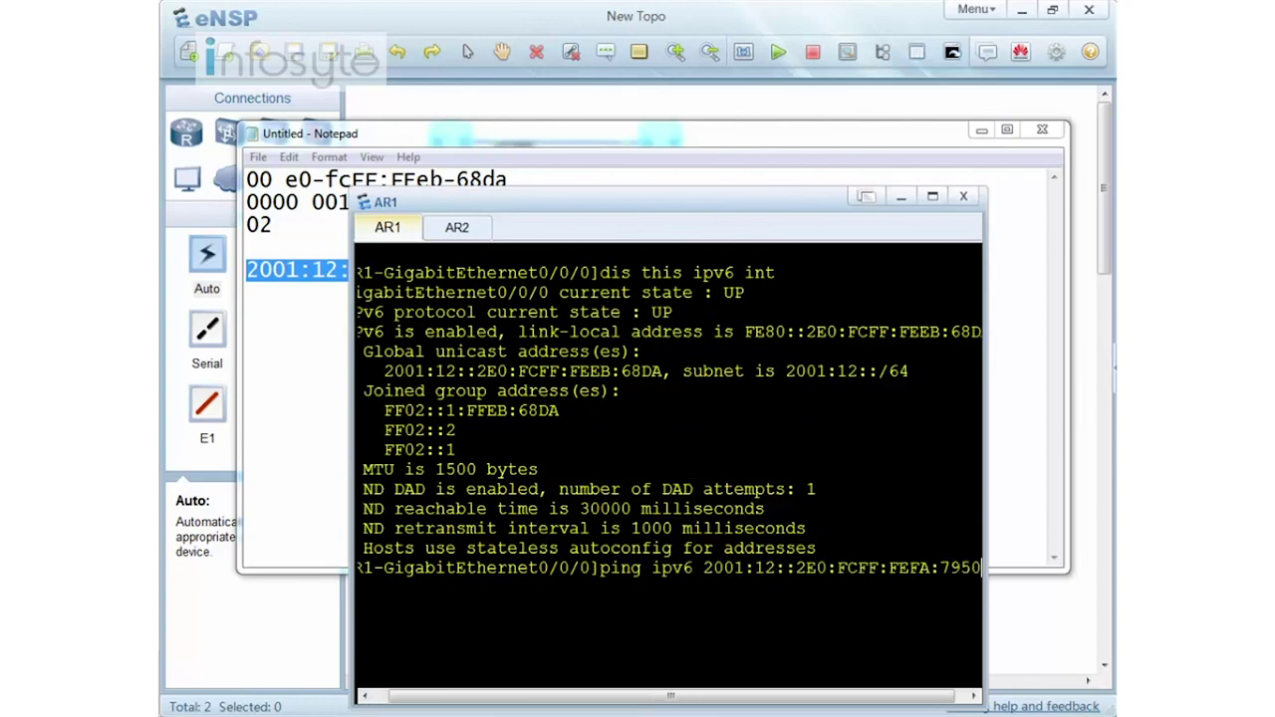
pyautogui.press('Return')
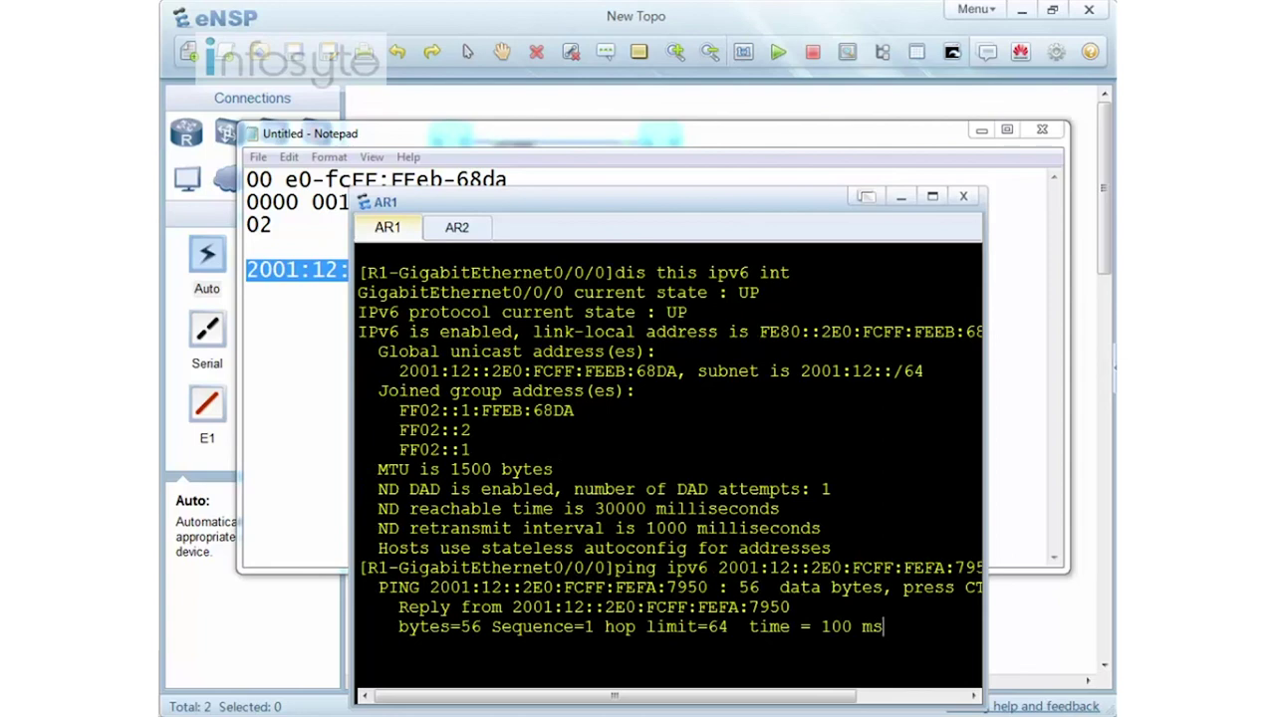